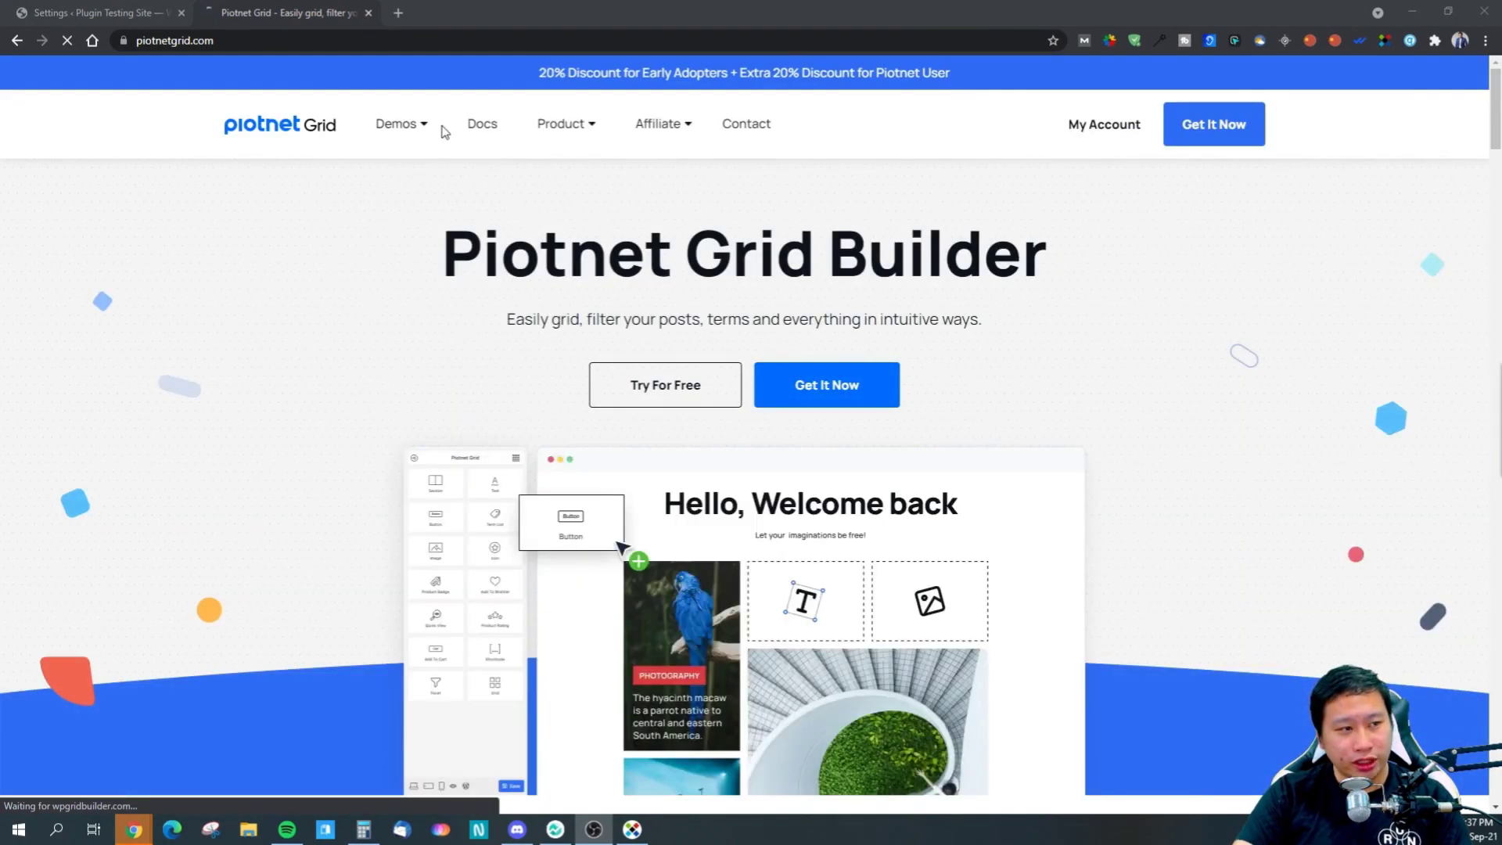
- Open the Piotnet Grid demos page and examine the filterable post grid and the full-width image grid
mouse_move(407, 135)
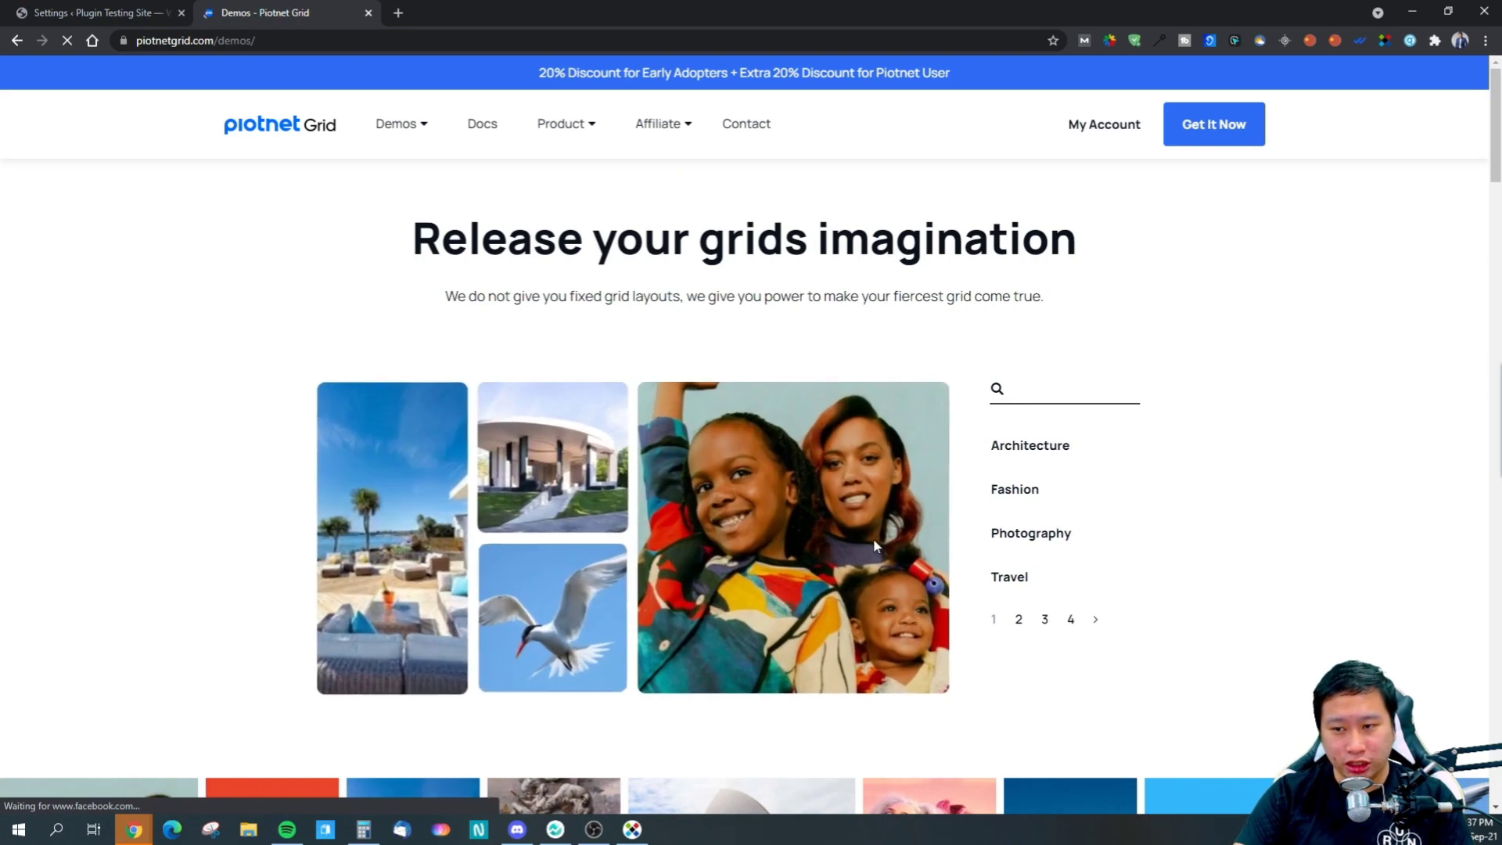
scroll(1115, 313, "down", 1)
scroll(1115, 312, "down", 2)
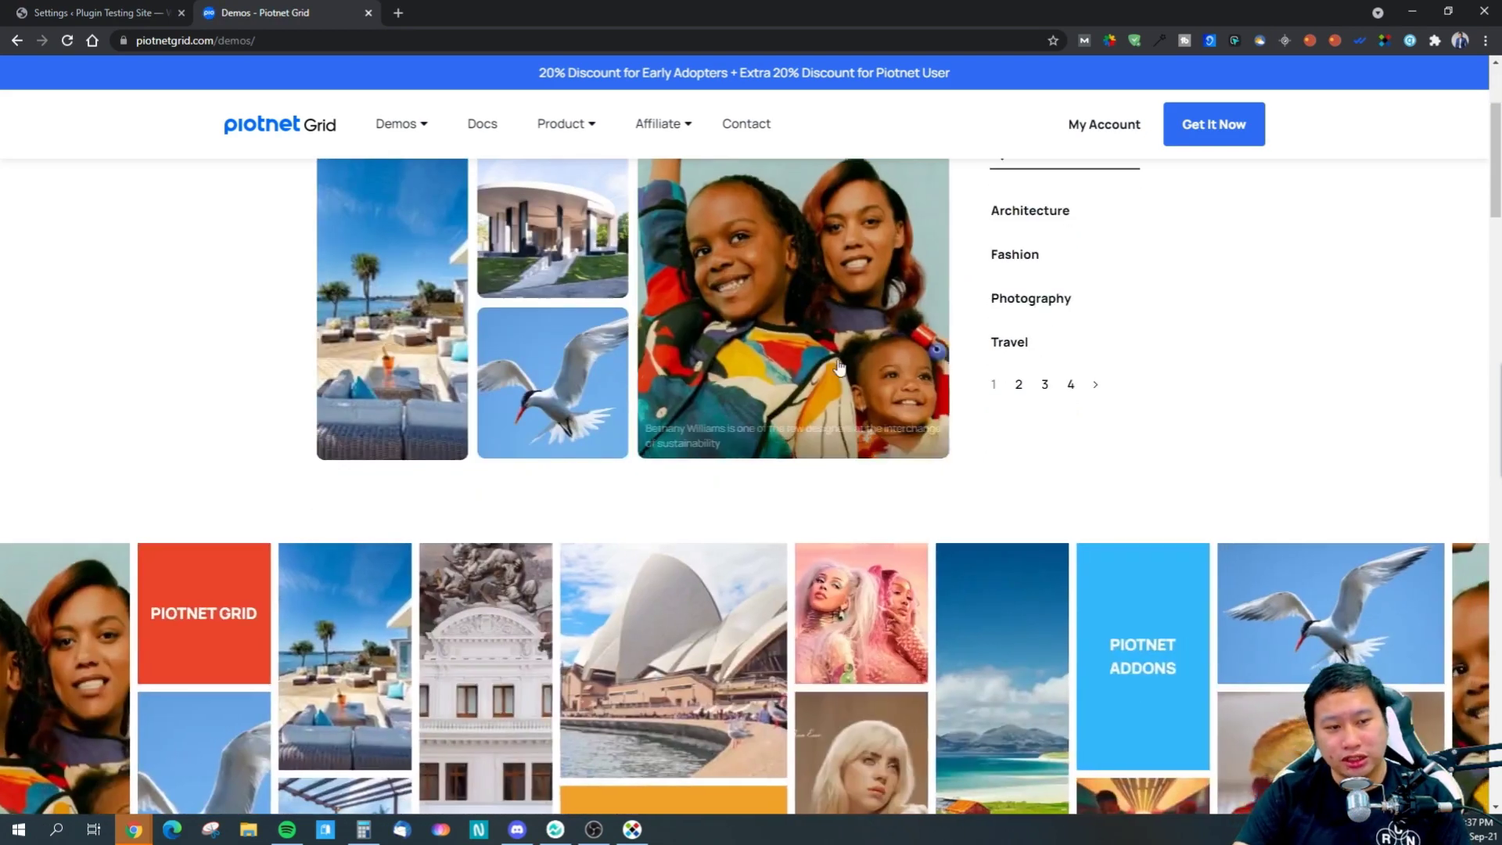
scroll(782, 454, "up", 2)
scroll(737, 450, "down", 3)
scroll(739, 446, "up", 4)
scroll(739, 445, "down", 7)
scroll(751, 431, "down", 1)
scroll(786, 412, "up", 1)
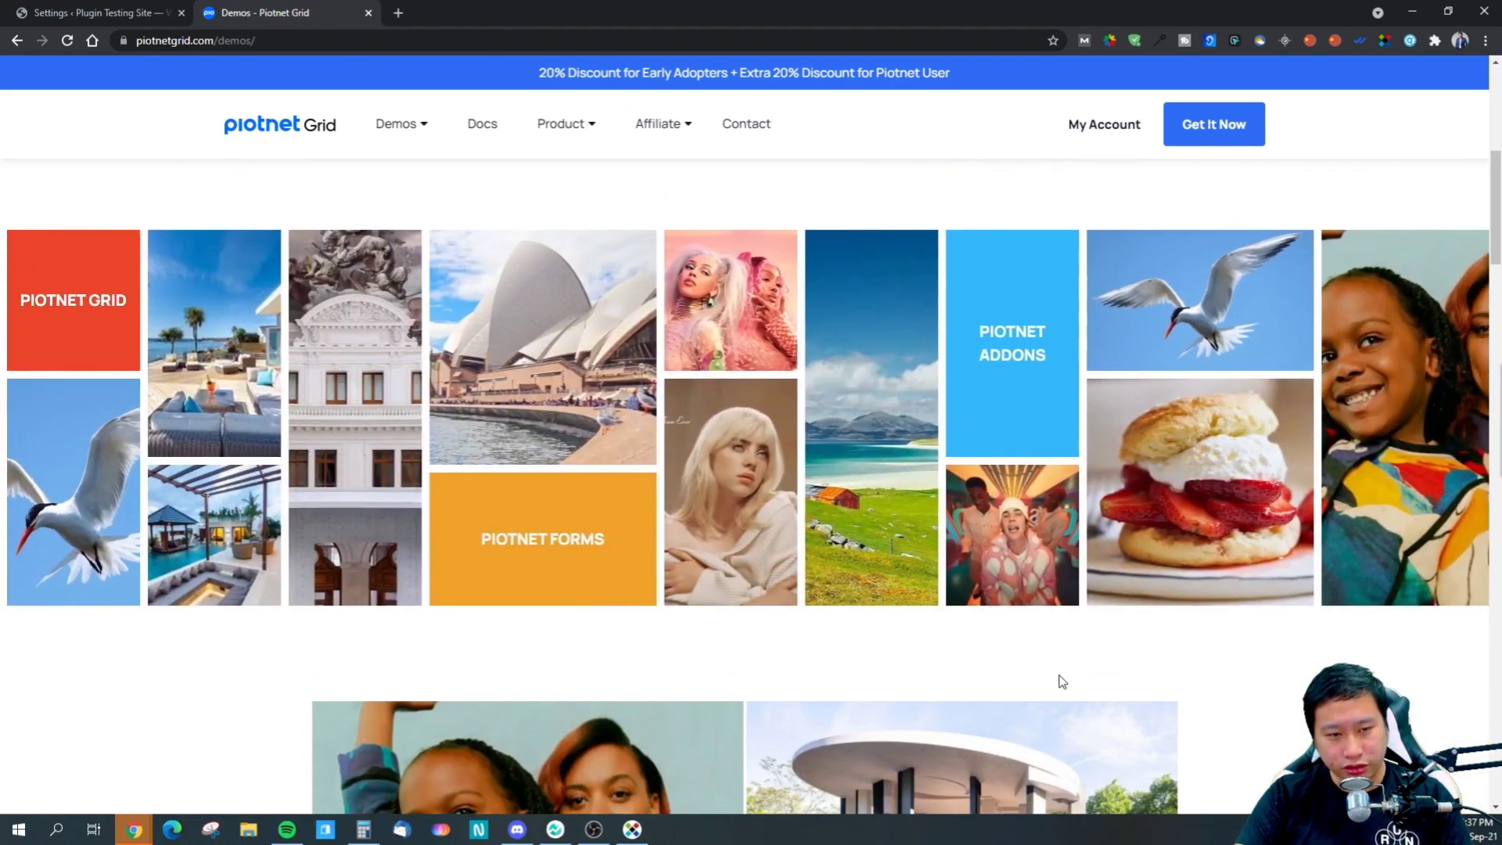
scroll(1058, 681, "down", 4)
scroll(722, 532, "down", 3)
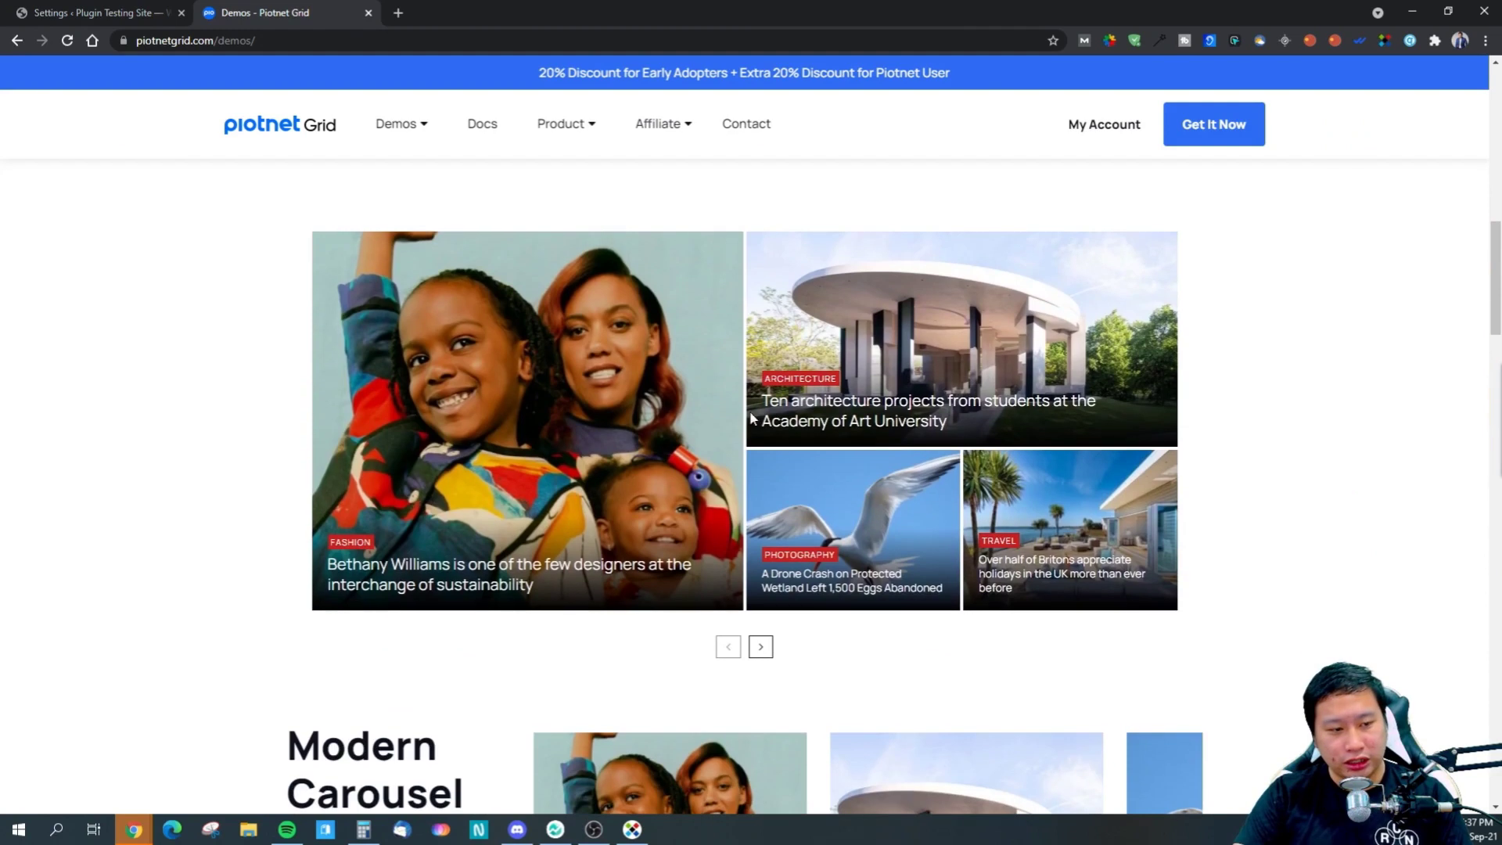
- Advance the featured post grid to its next page and view the Modern Carousel demo below it
scroll(722, 532, "down", 2)
scroll(765, 559, "up", 2)
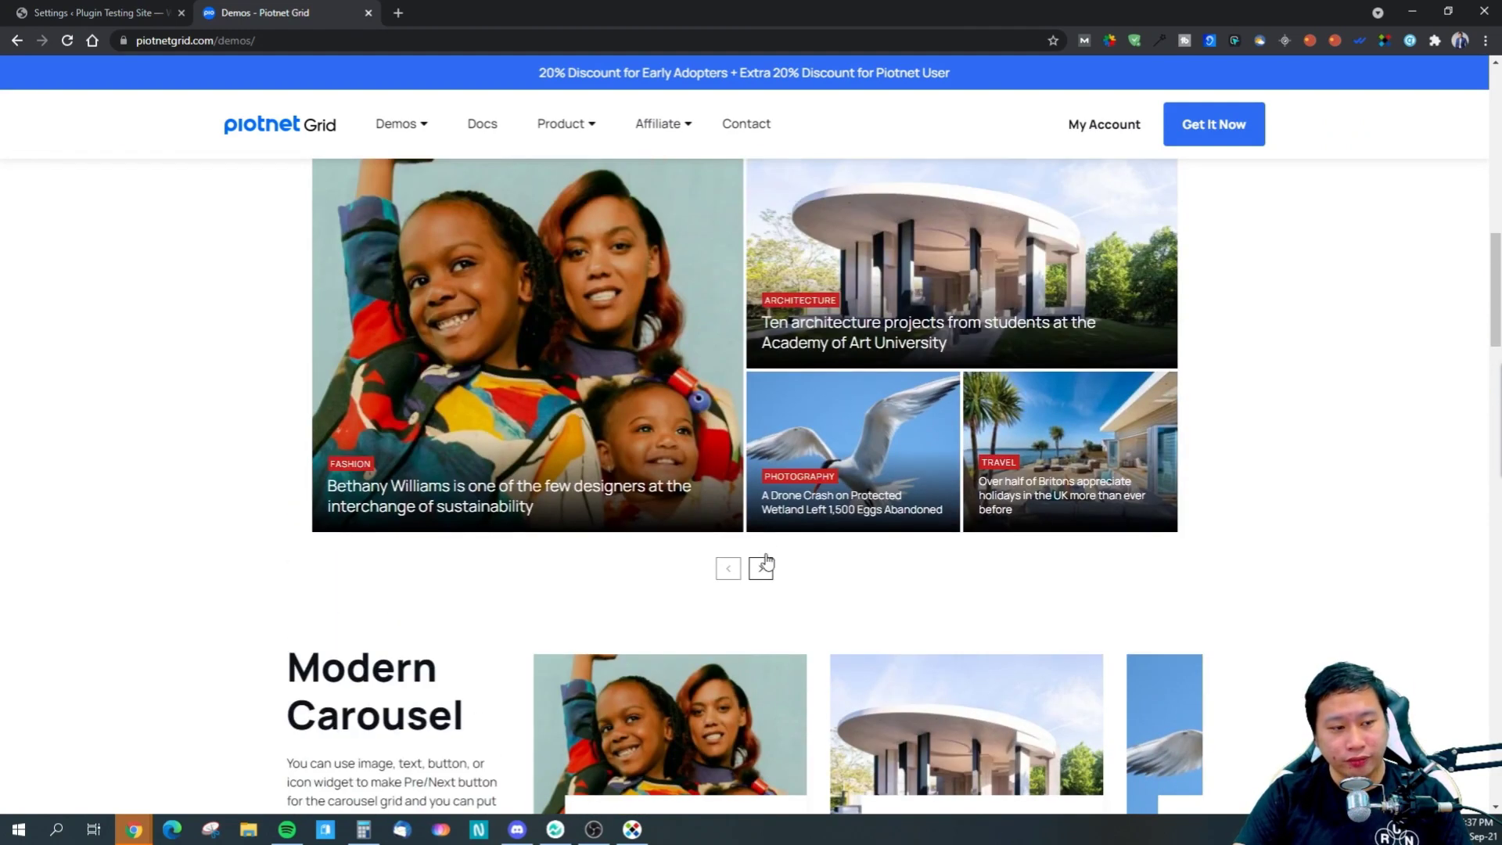
left_click(756, 574)
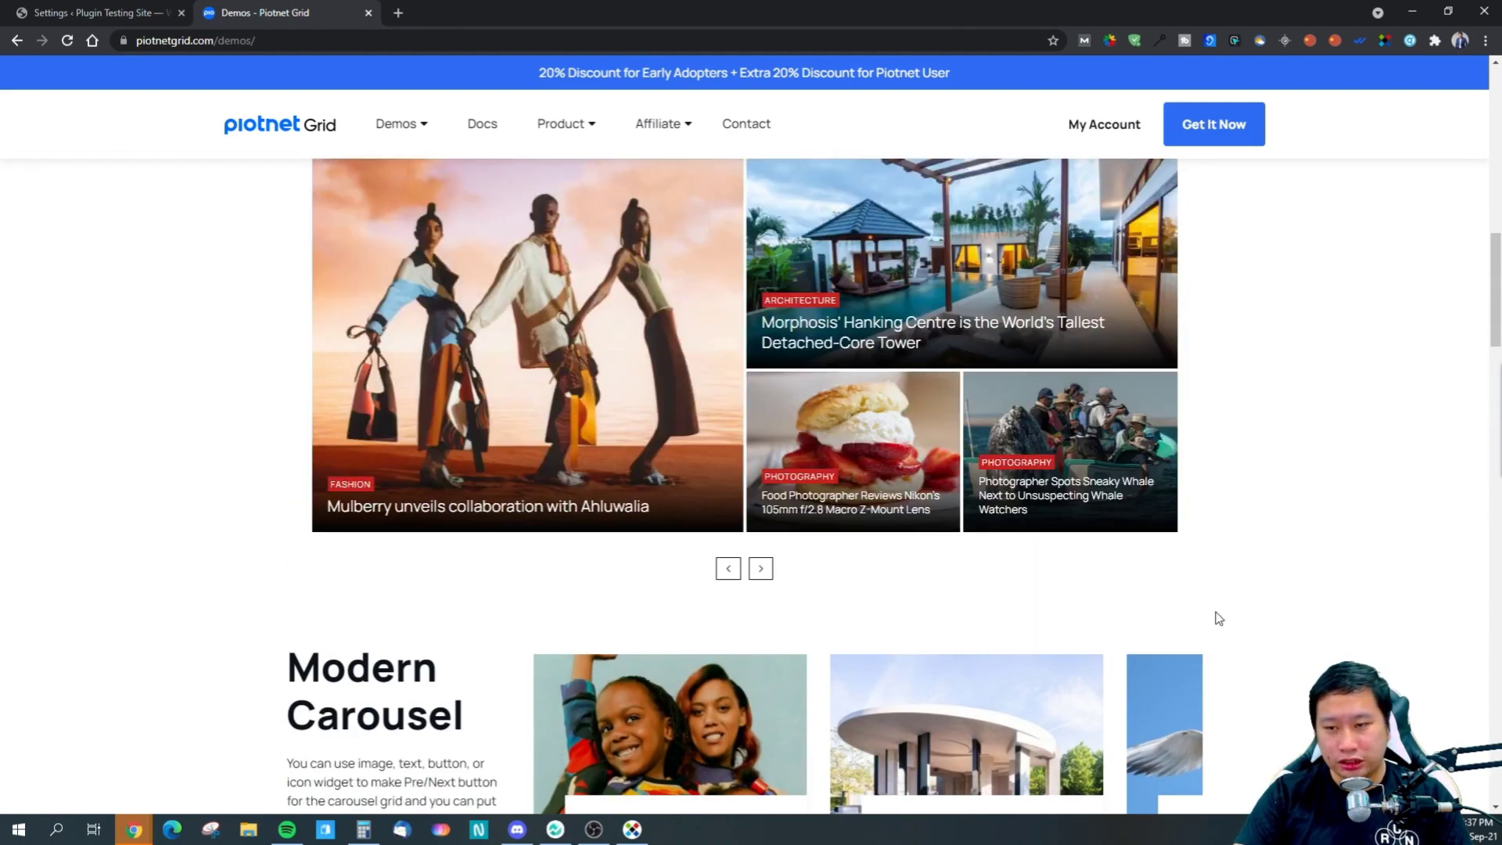
scroll(1218, 618, "down", 3)
scroll(1263, 615, "down", 3)
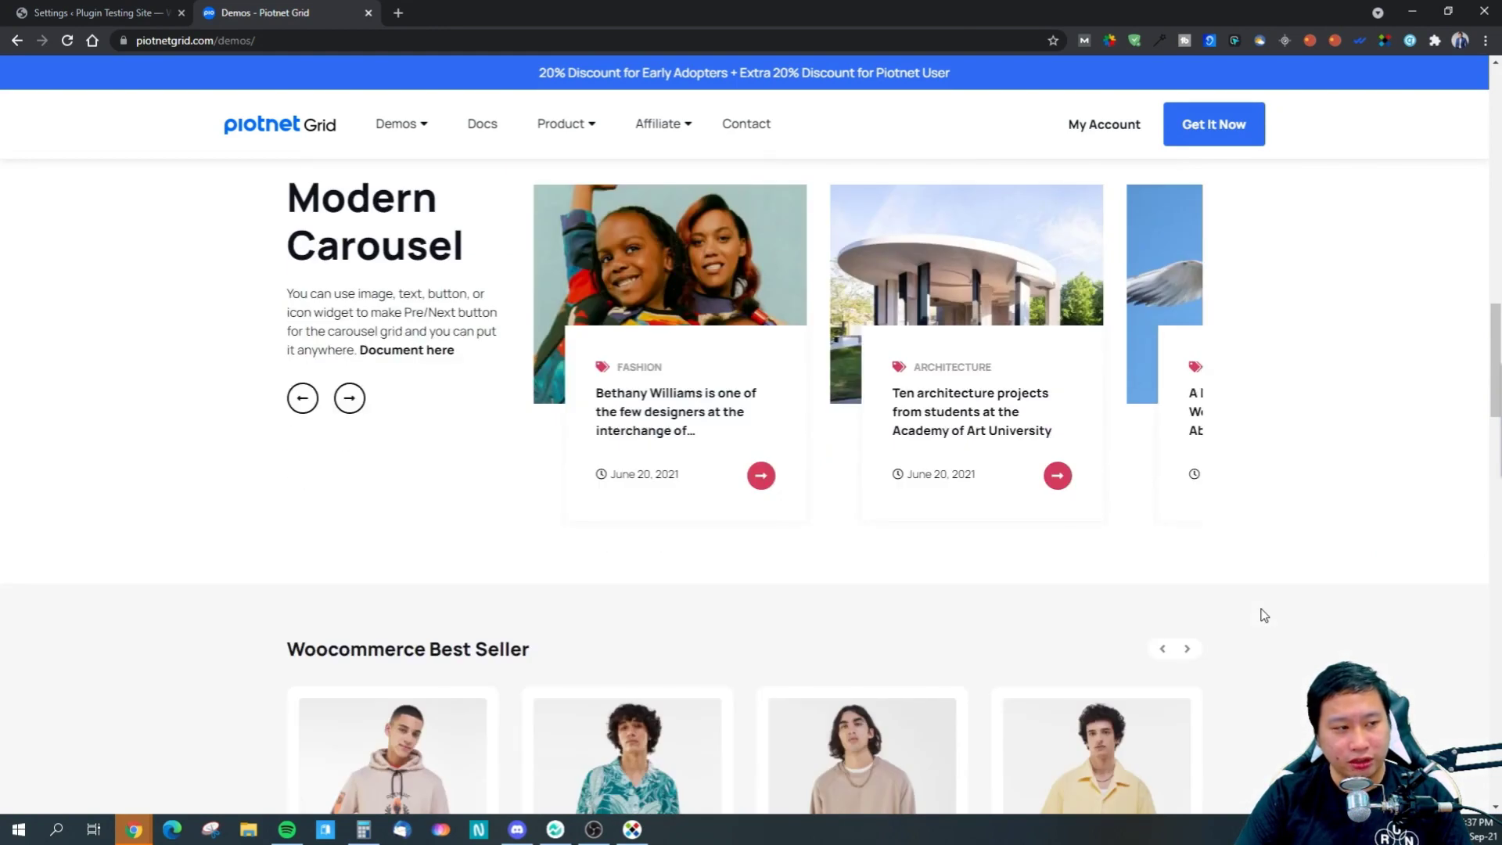
- Move the Woocommerce Best Seller carousel forward by two products
scroll(1263, 615, "down", 7)
scroll(561, 496, "up", 2)
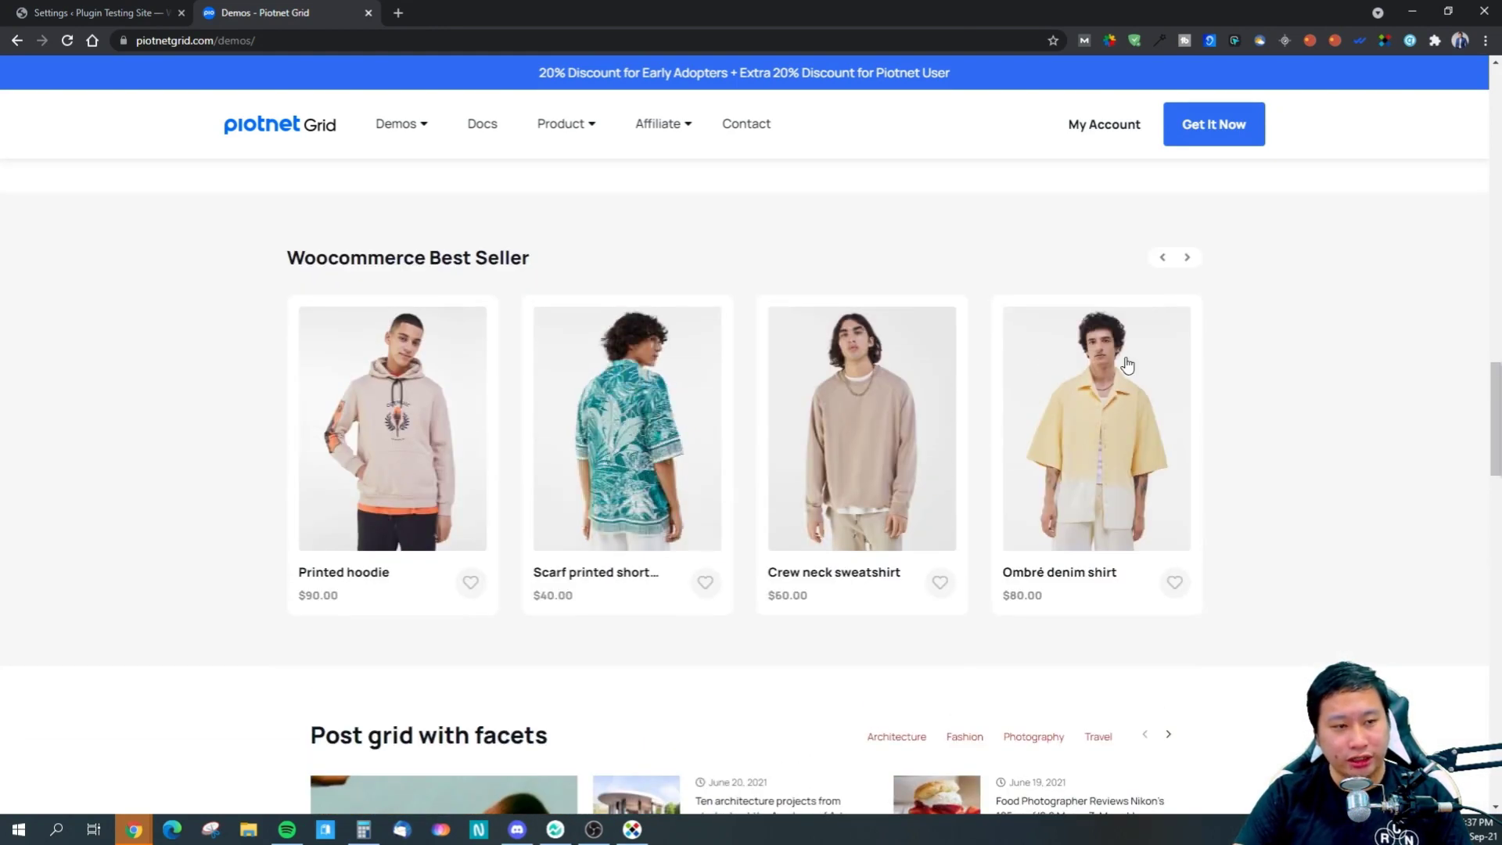
left_click(1188, 259)
left_click(1190, 260)
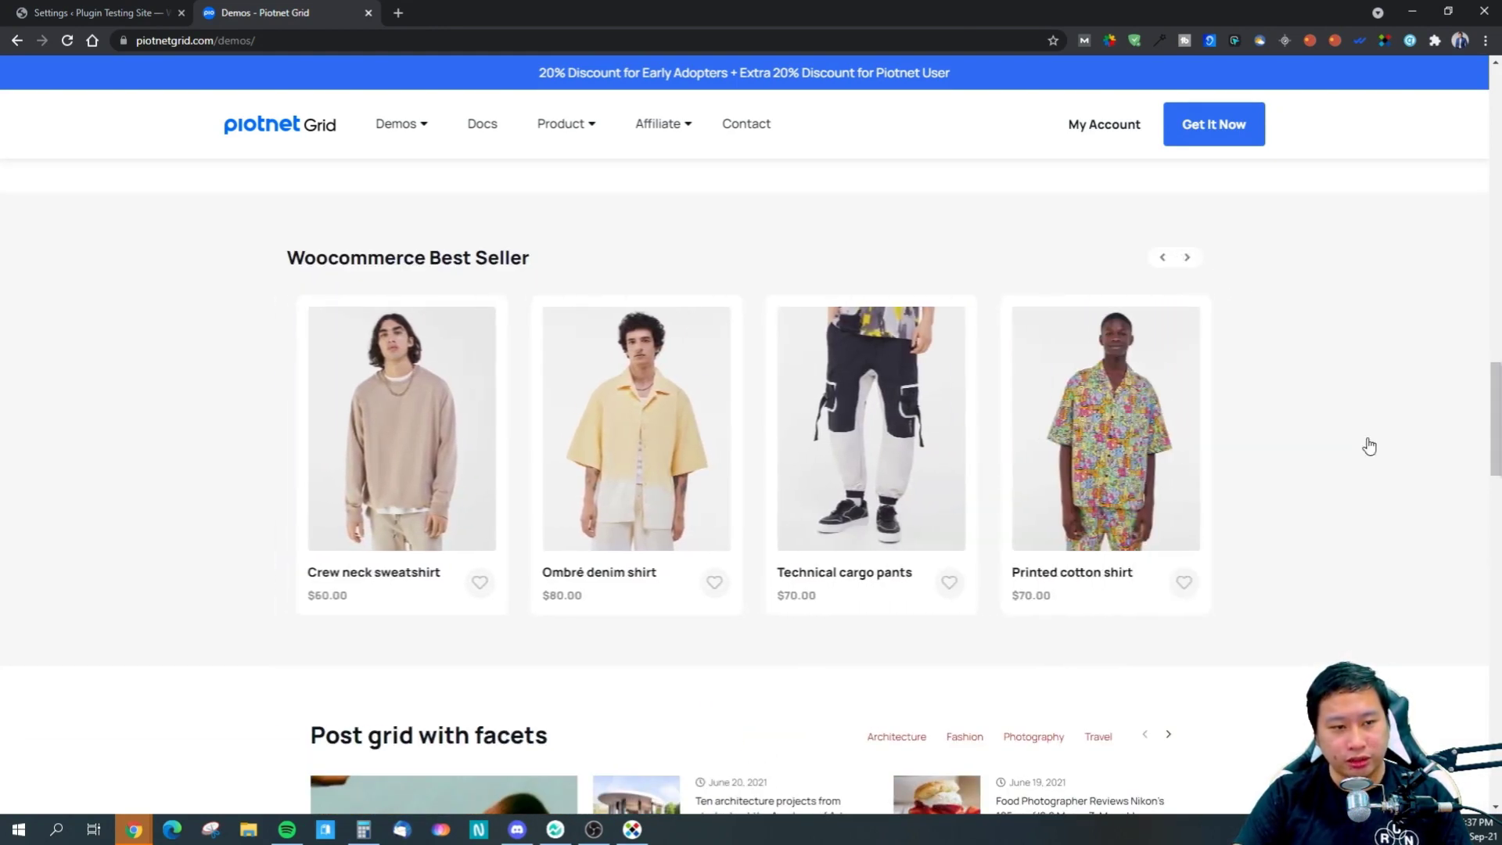
- Look through the Post grid with facets, Taxonomy Terms Grid and Filter Woocommerce Products demos
scroll(1274, 553, "down", 7)
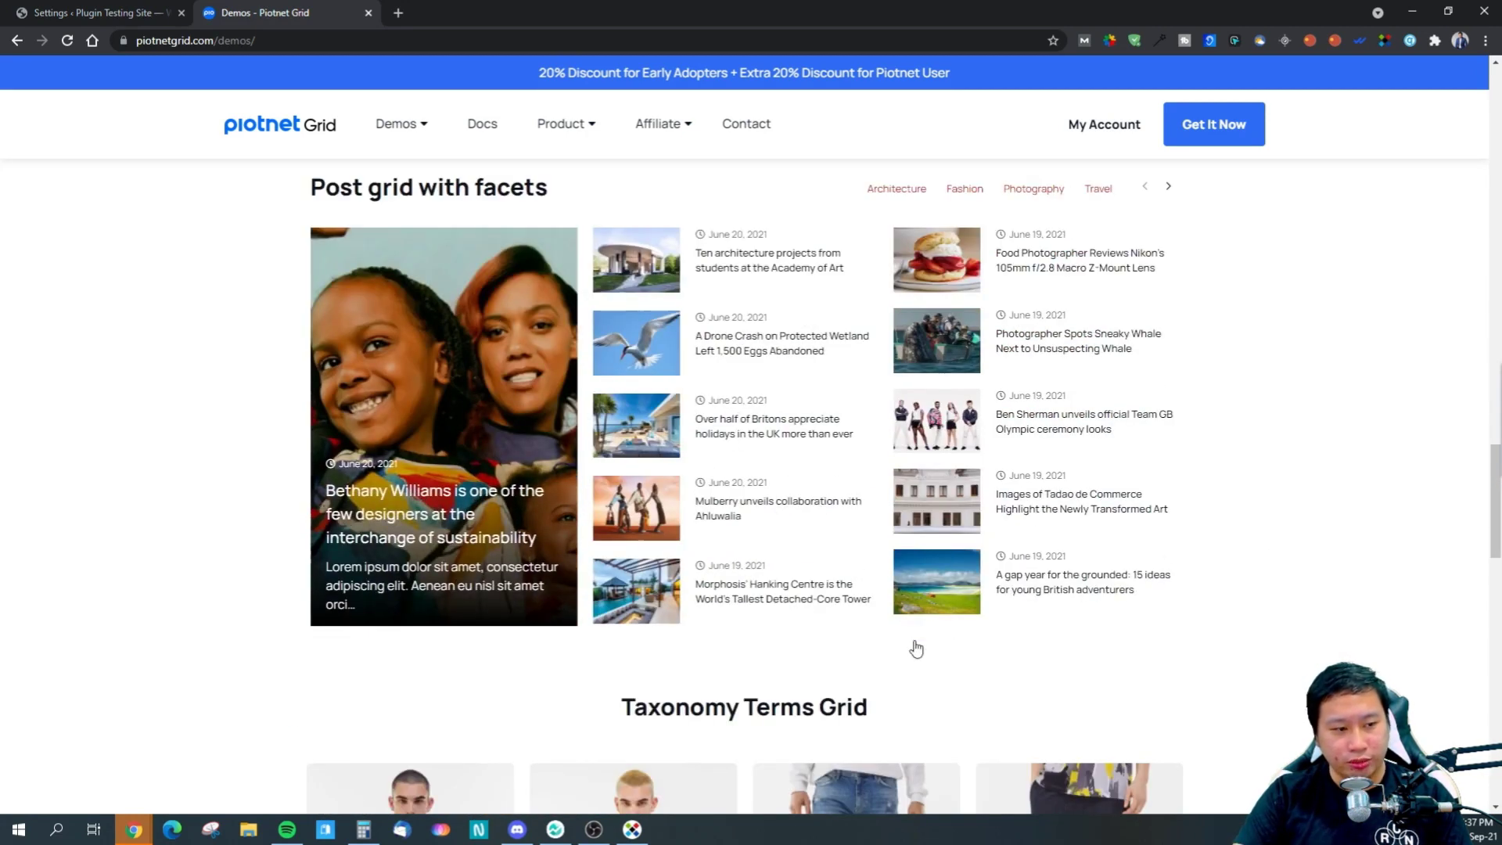
scroll(704, 577, "down", 4)
scroll(708, 577, "down", 3)
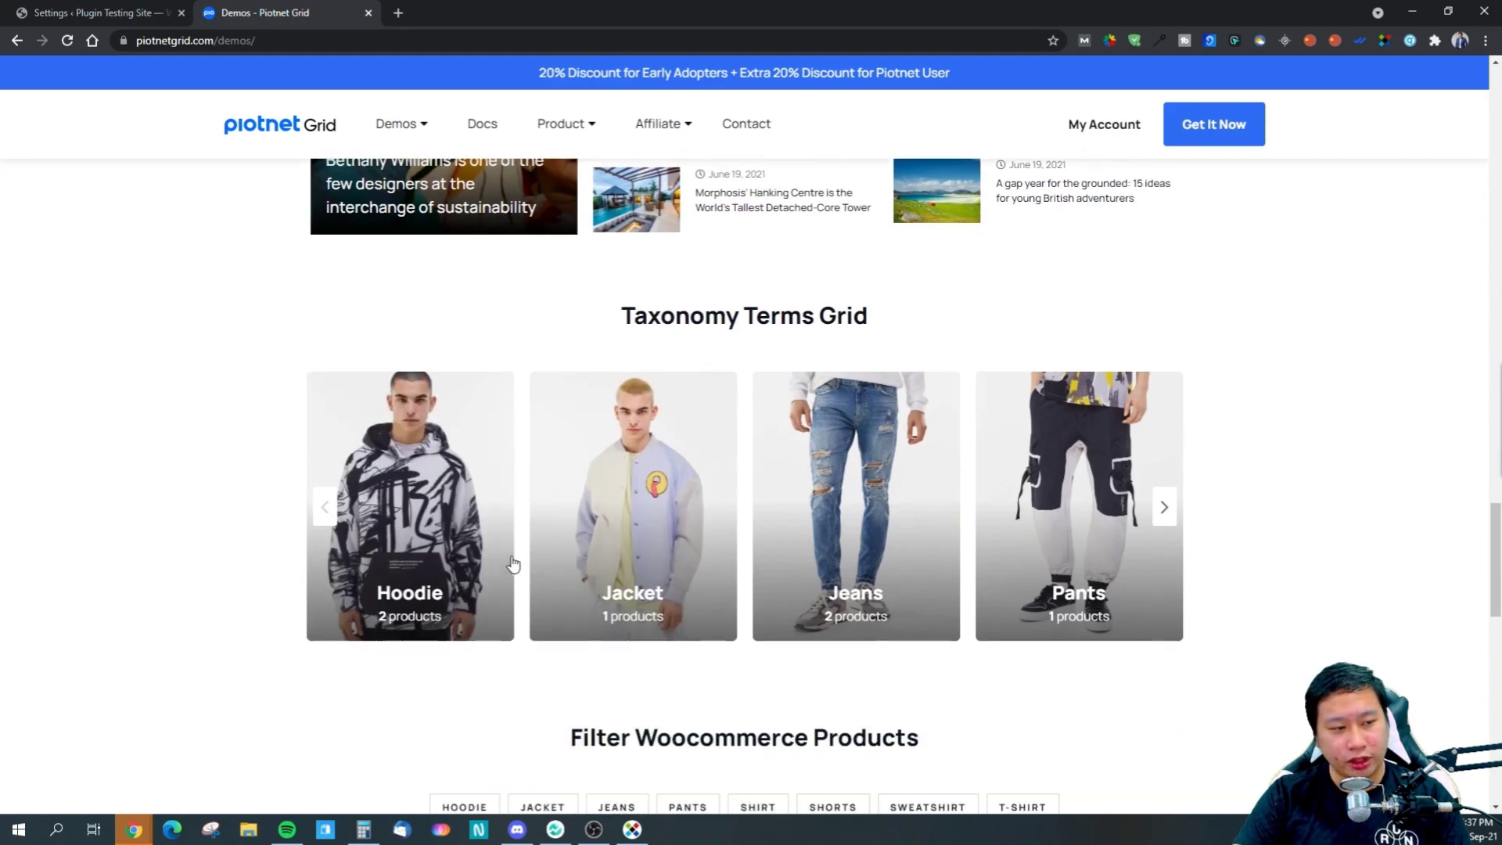
scroll(763, 532, "down", 1)
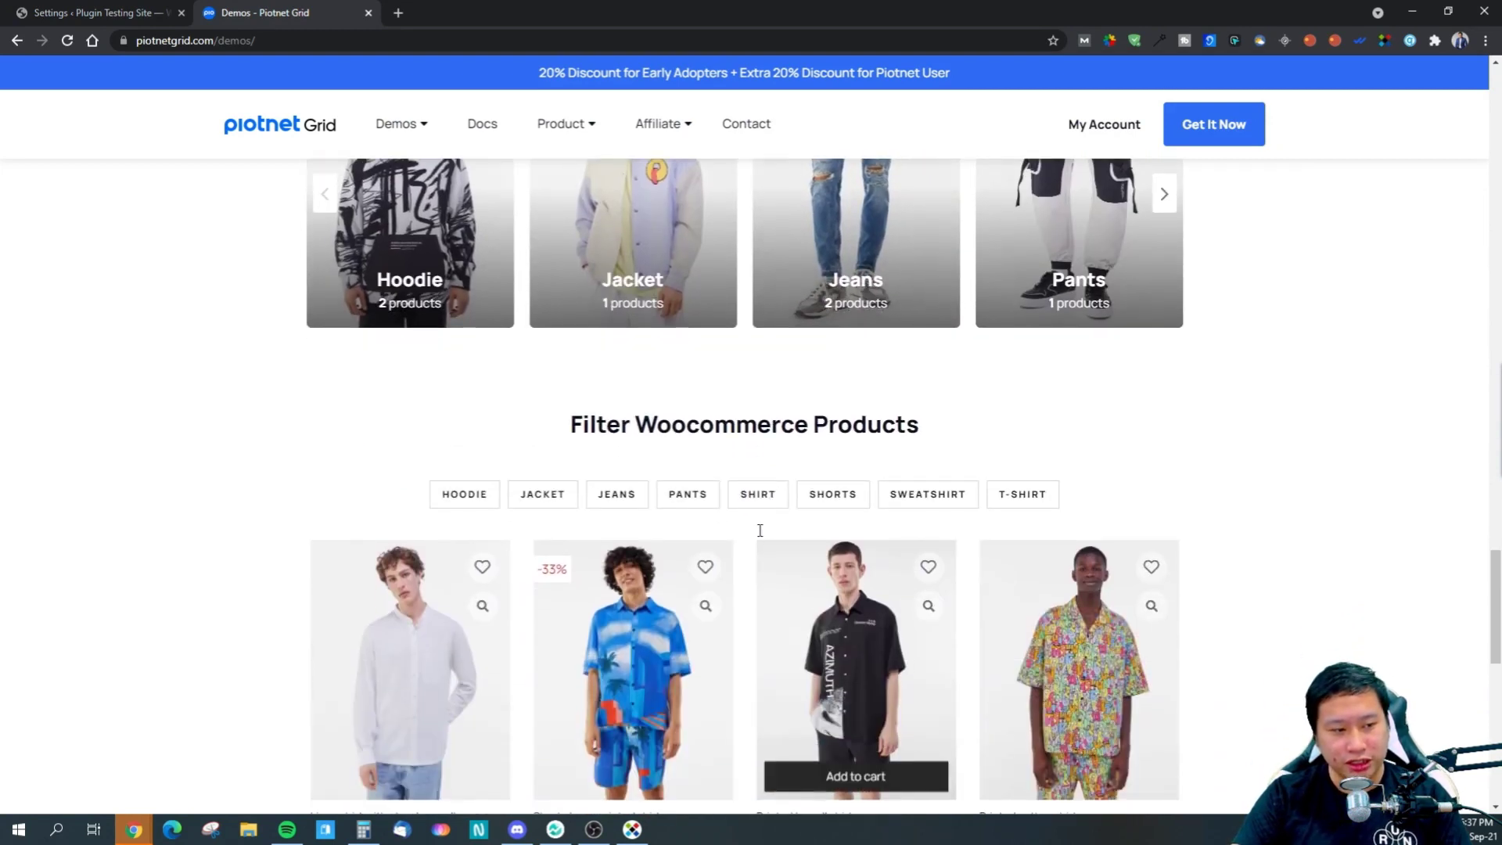
scroll(630, 481, "up", 1)
scroll(610, 430, "down", 6)
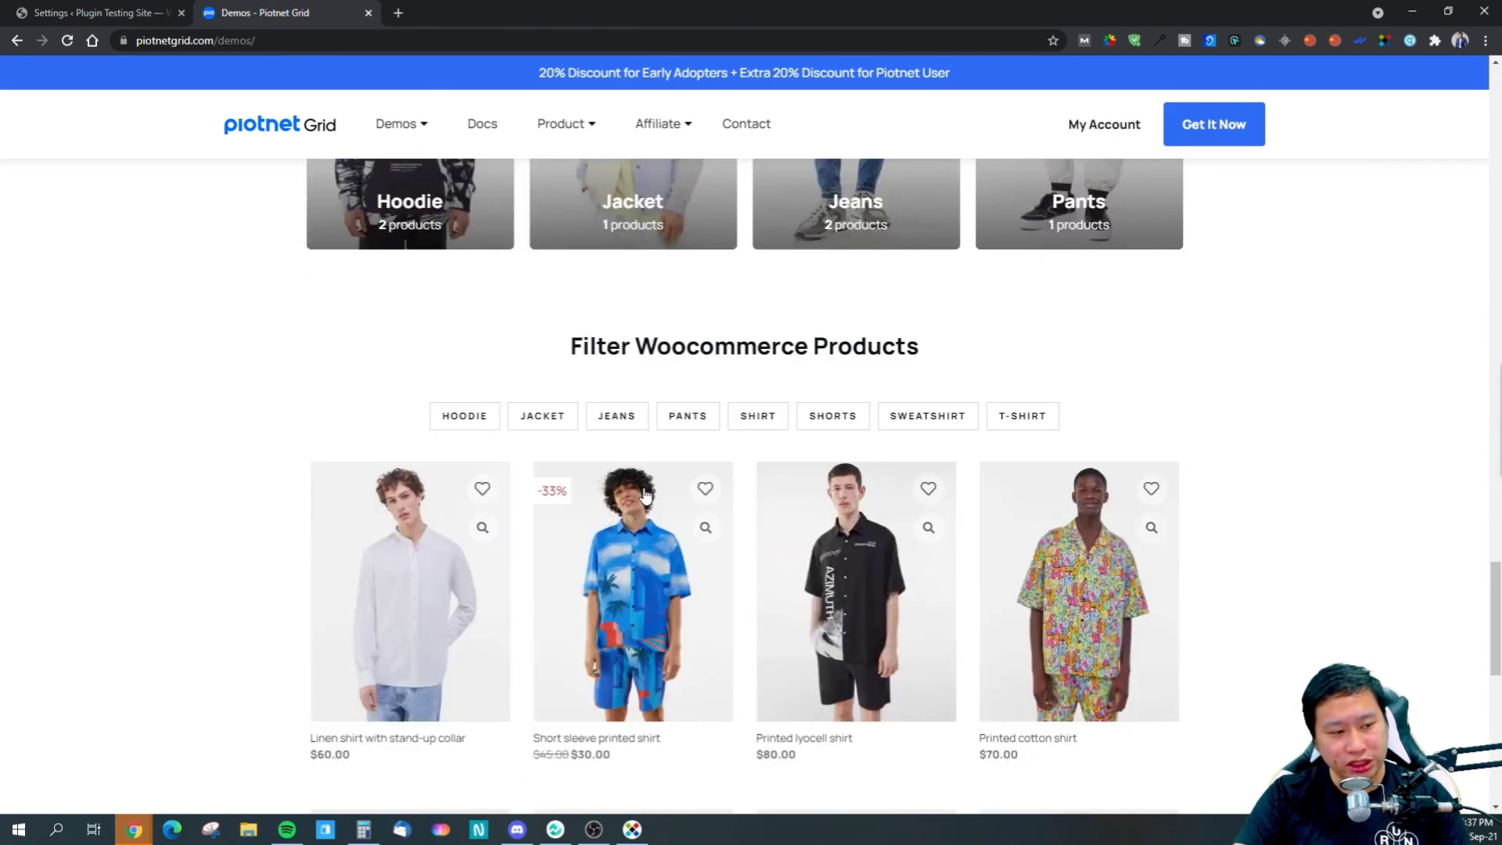
scroll(1107, 570, "up", 1)
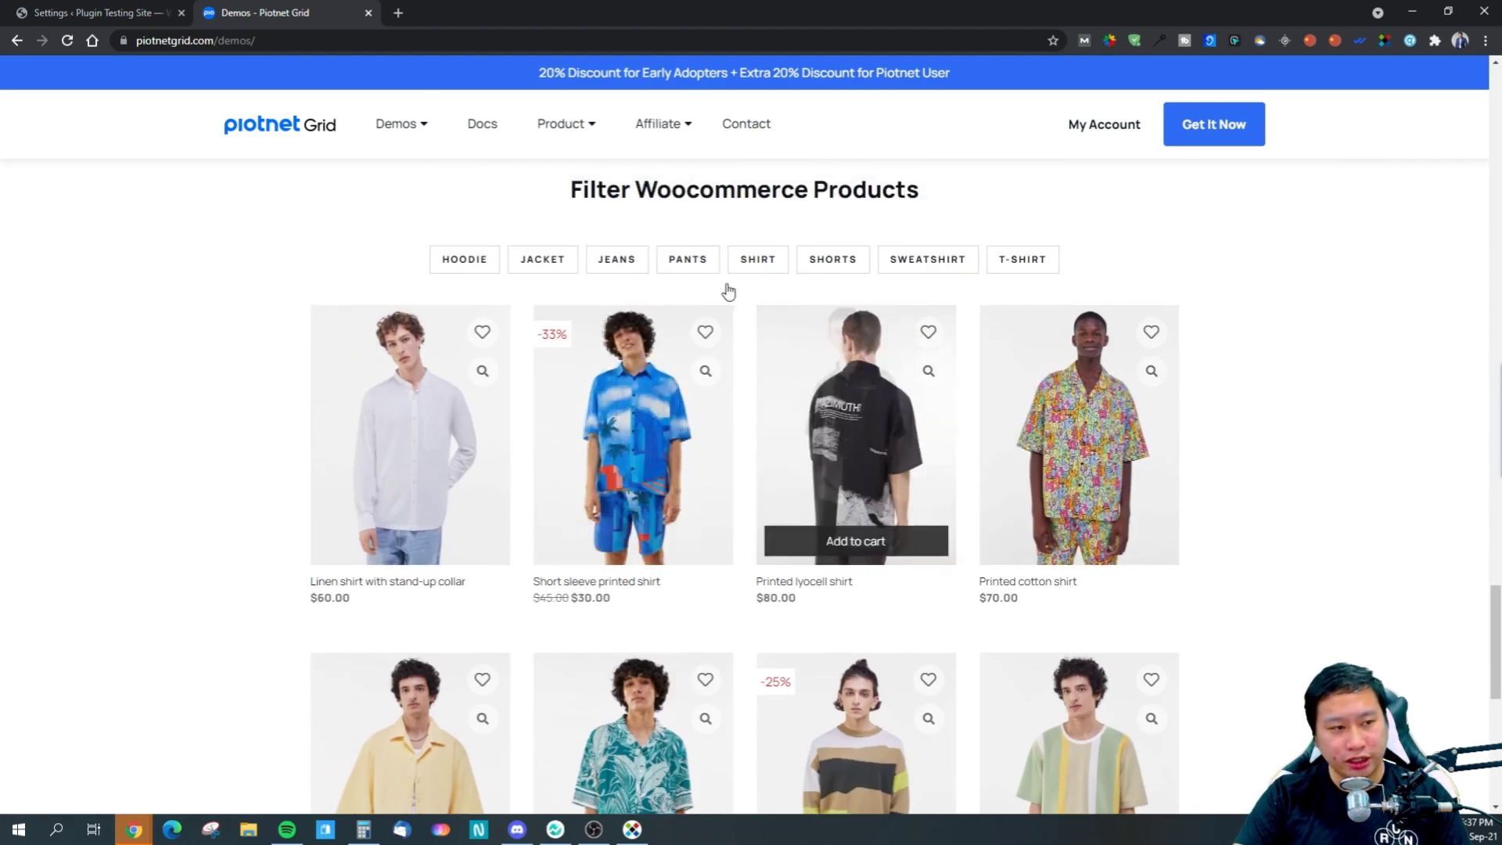
- Filter the Woocommerce products demo by Pants, clear that filter and view the full product grid
left_click(685, 261)
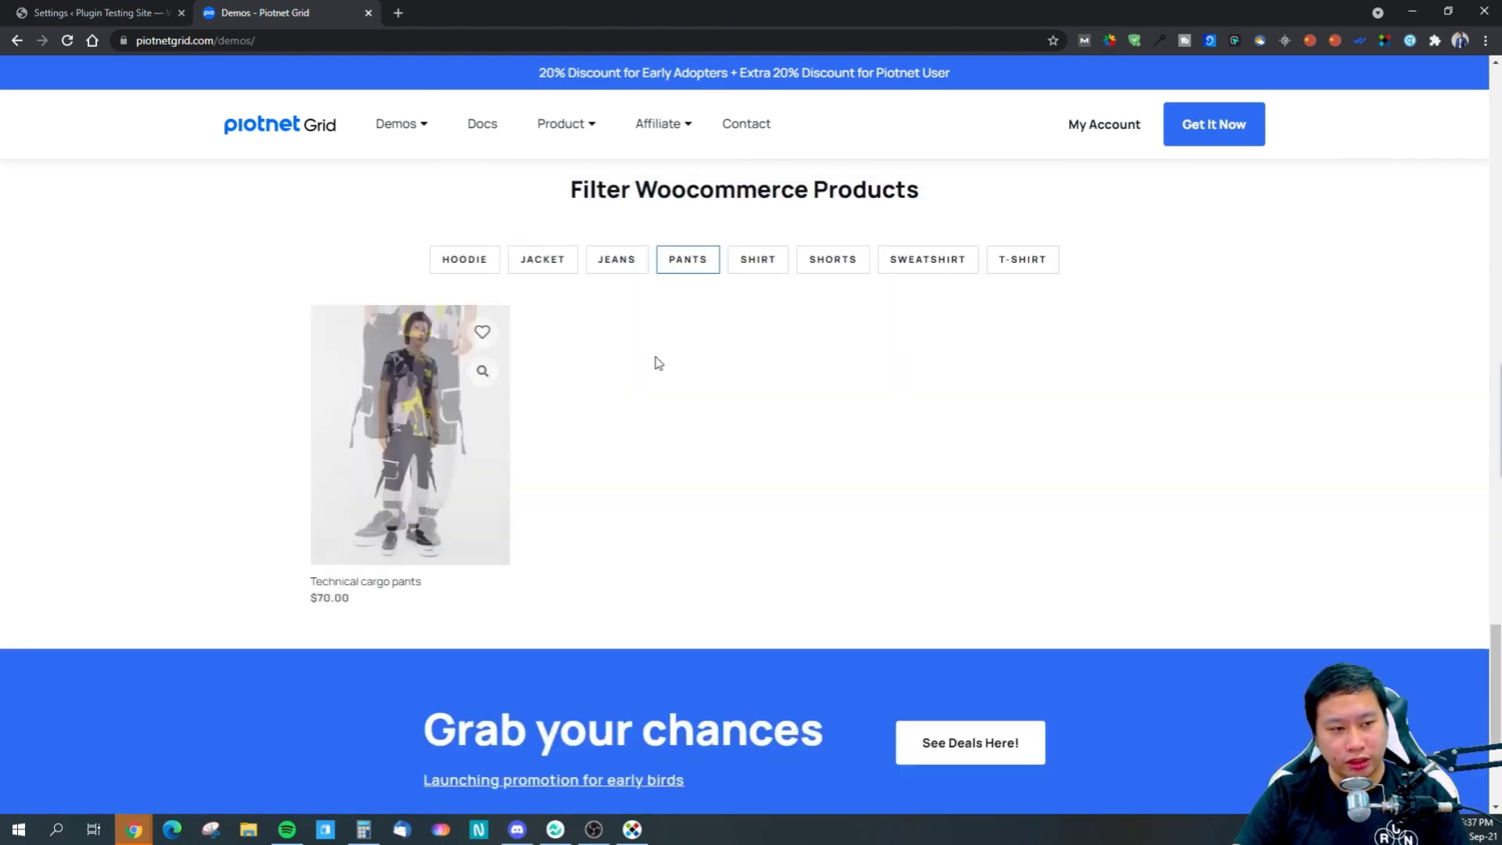
left_click(665, 268)
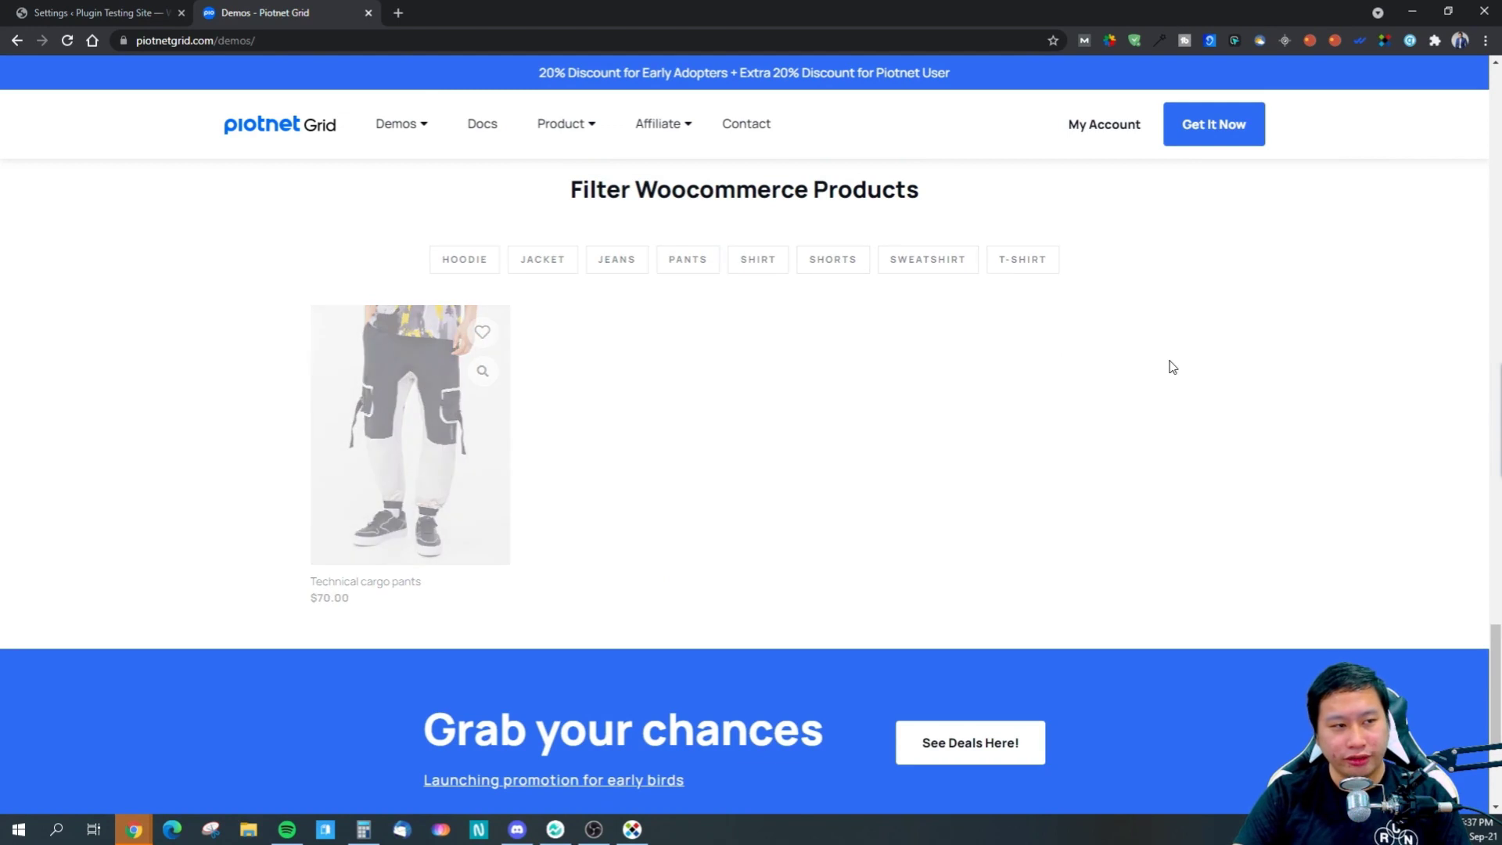
scroll(1237, 513, "down", 7)
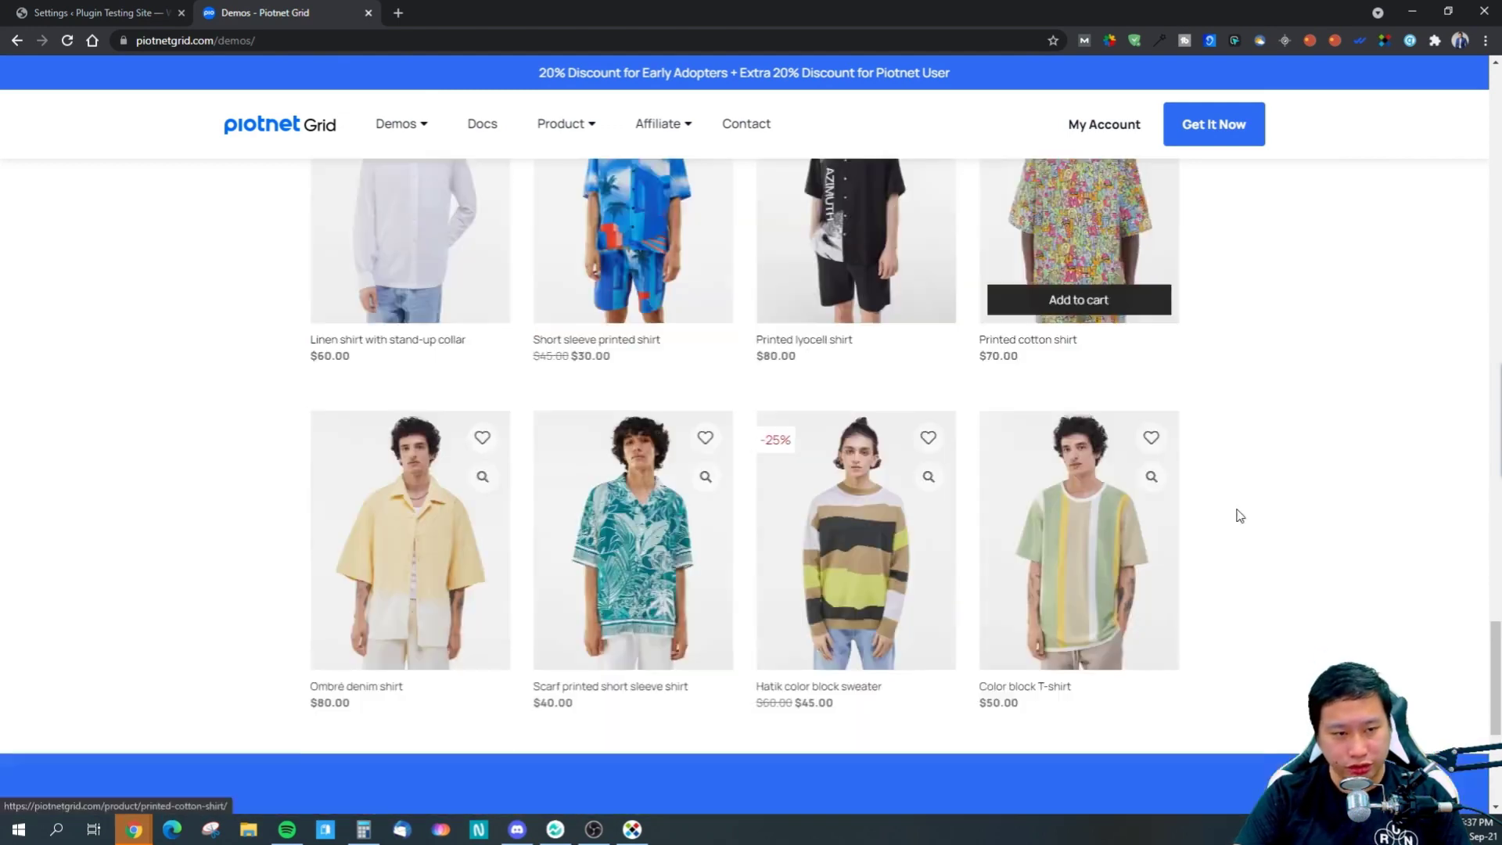
- Open the Woocommerce demo and examine the Clothing archive's product grid and filter options
scroll(1392, 614, "up", 15)
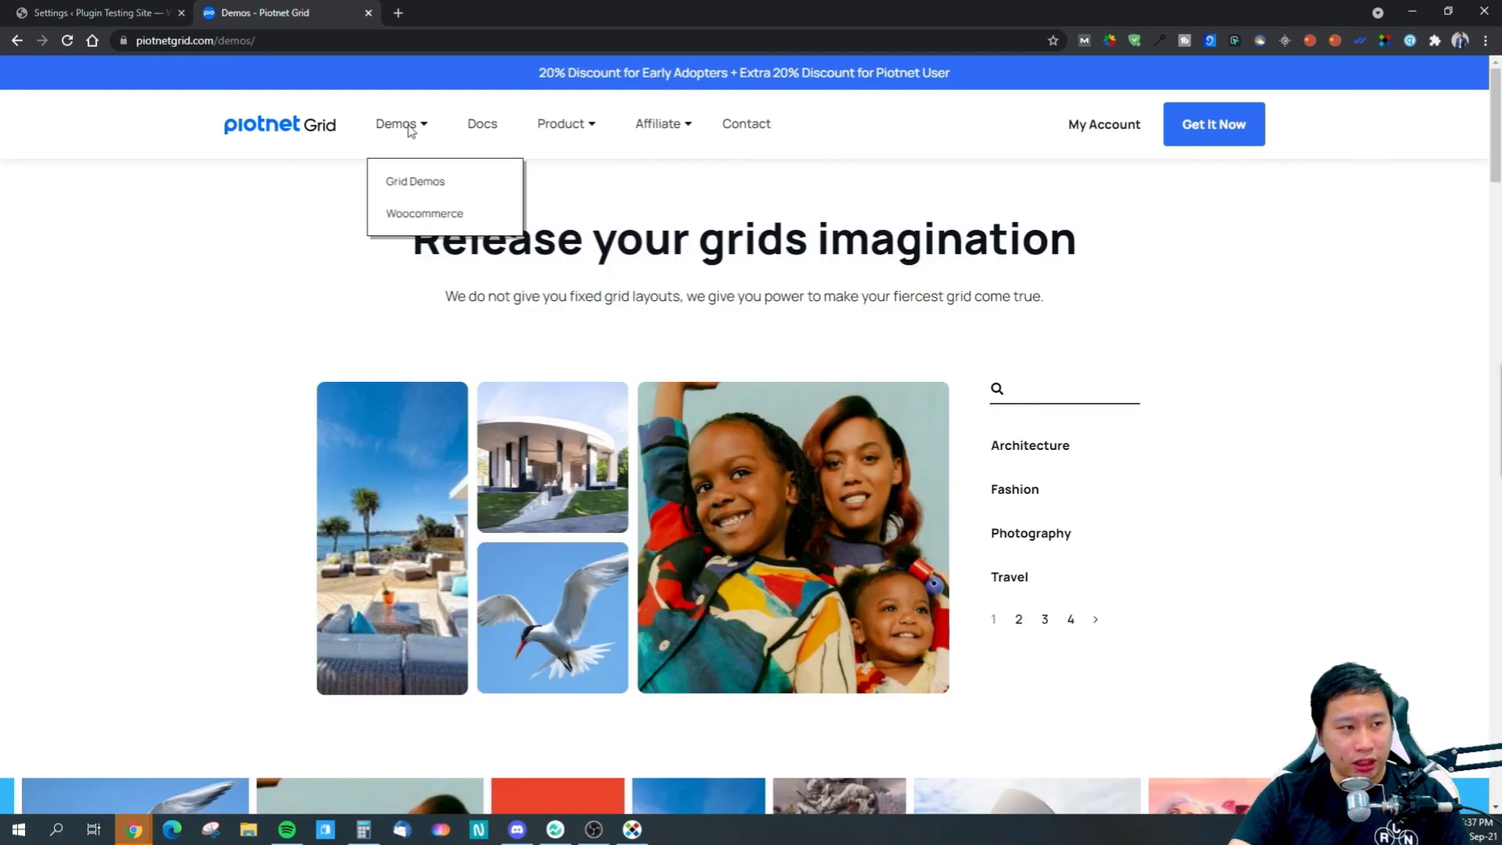
left_click(438, 217)
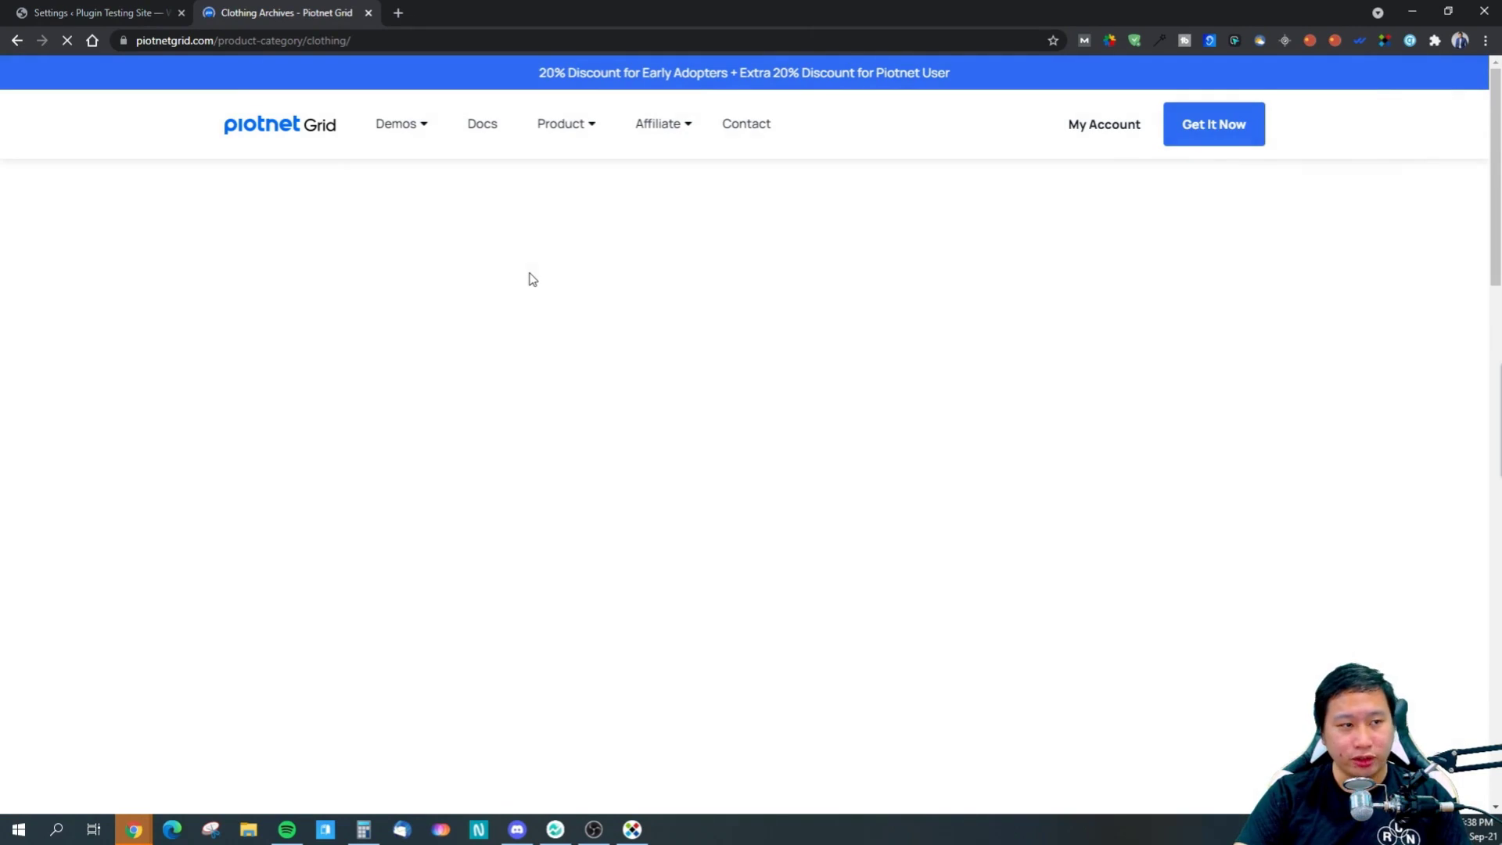
scroll(1330, 548, "down", 8)
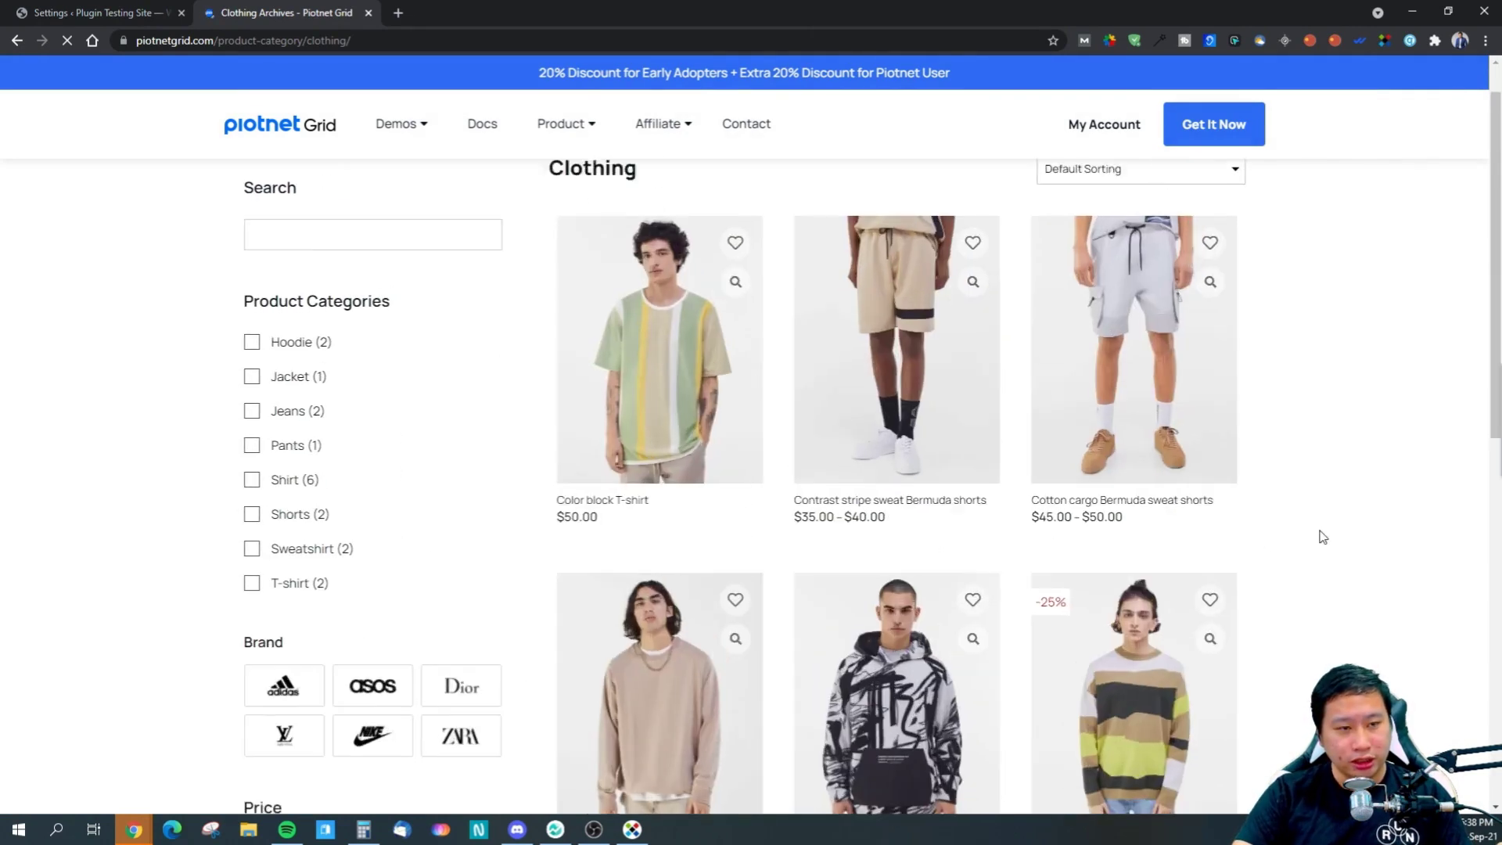
scroll(1408, 548, "down", 1)
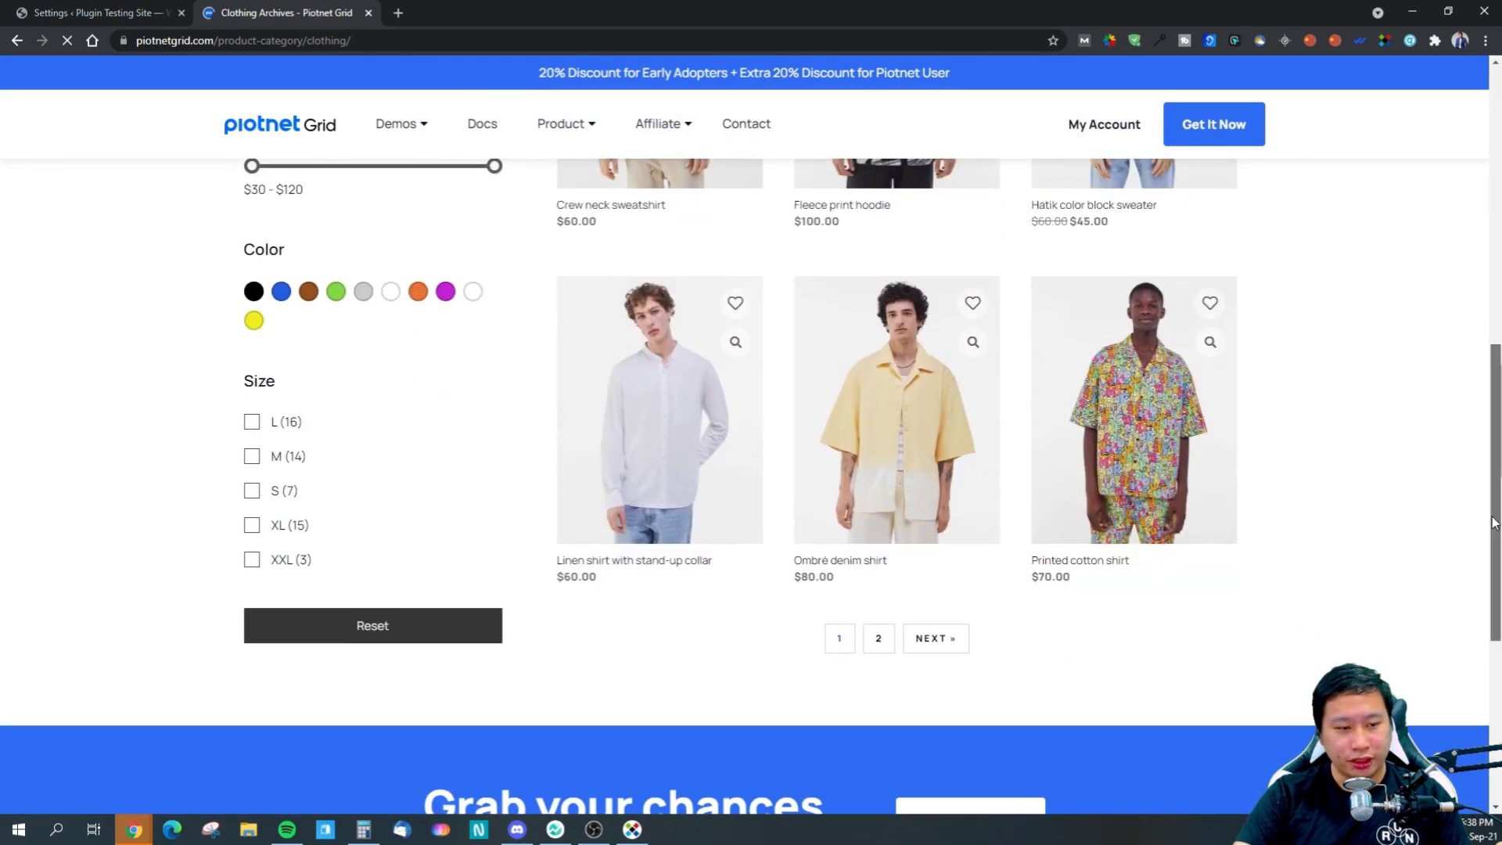
scroll(1471, 470, "up", 6)
scroll(1466, 329, "up", 3)
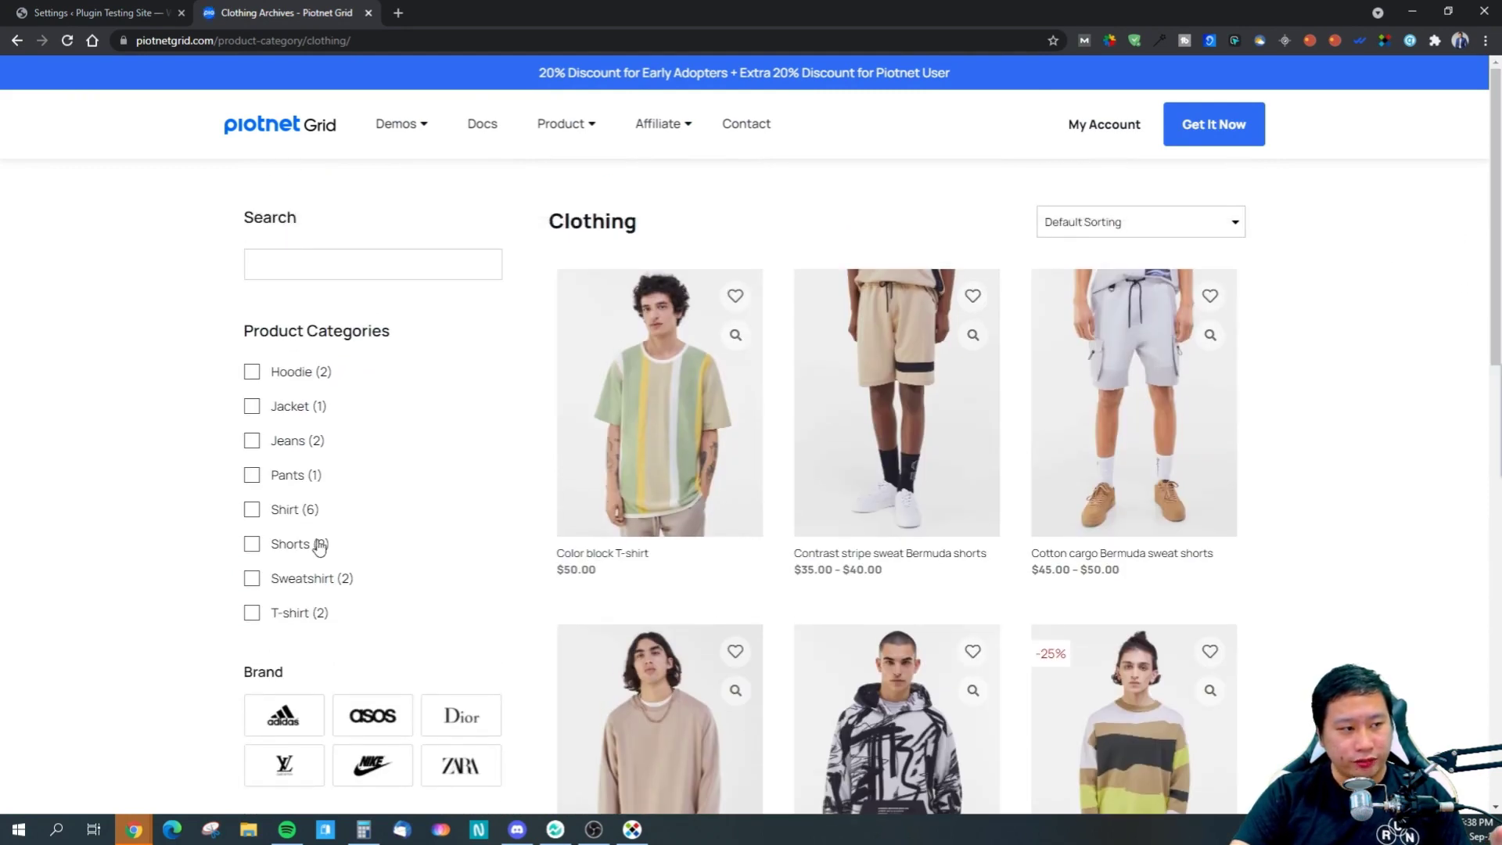
scroll(388, 653, "down", 1)
scroll(479, 637, "up", 1)
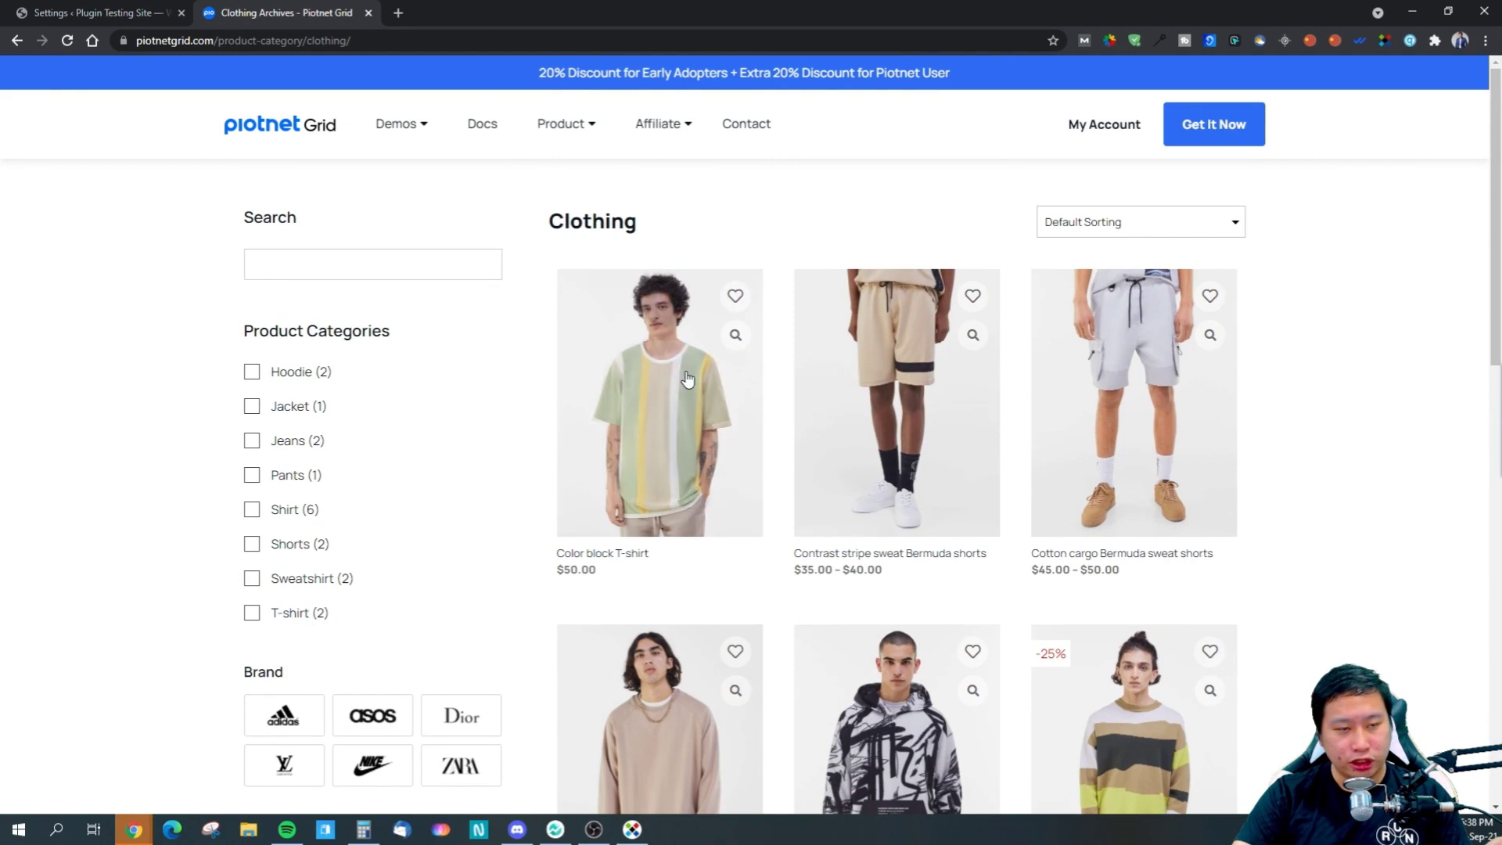
- Check the Clothing archive's sorting options, then review its brand, price, color and size filters and pagination
left_click(1094, 229)
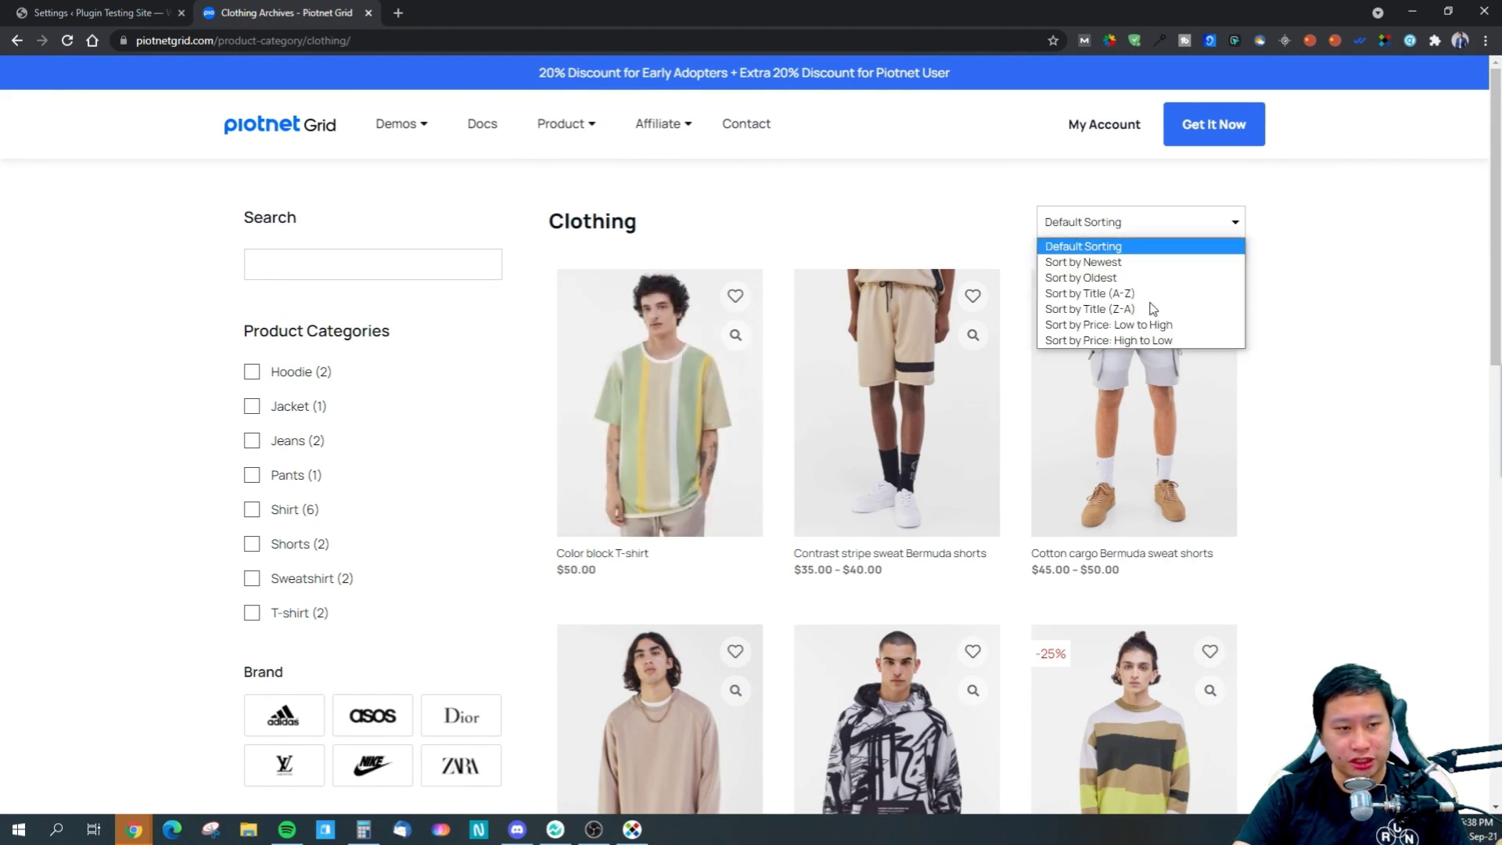
left_click(1129, 430)
scroll(594, 470, "down", 5)
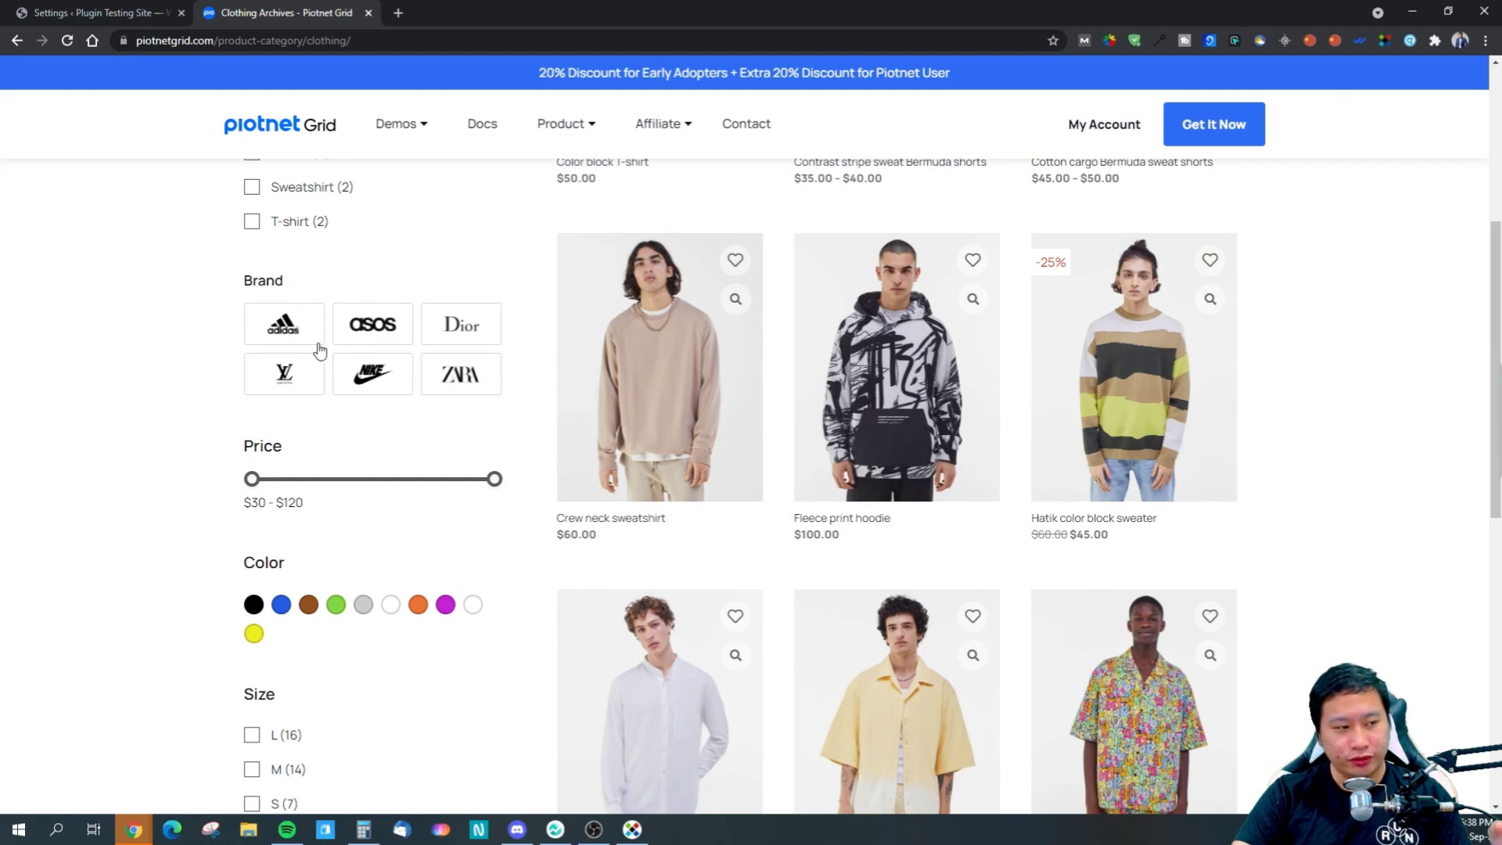
scroll(709, 713, "down", 4)
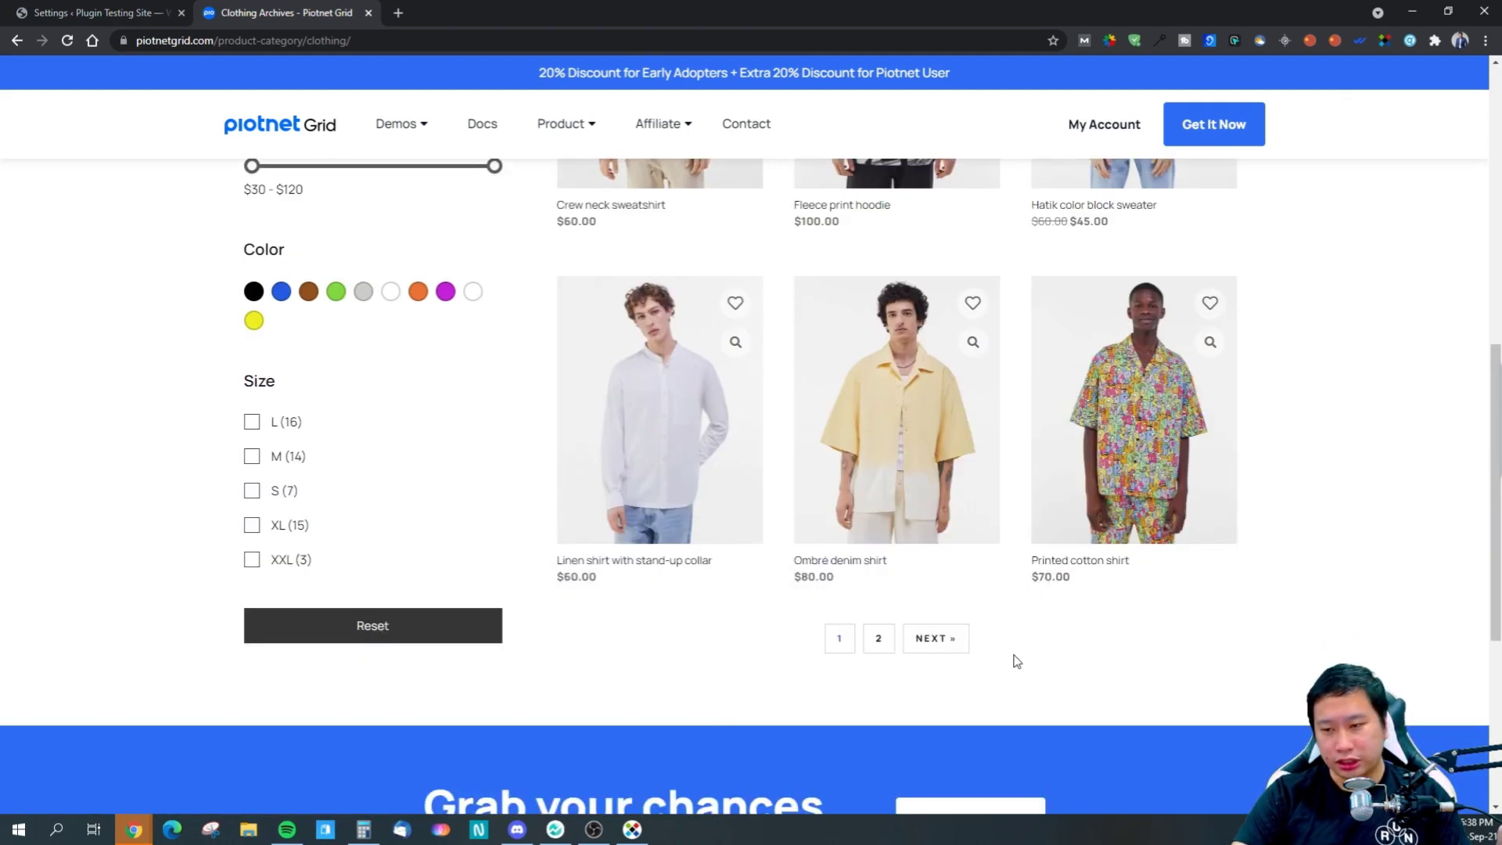
scroll(617, 543, "up", 4)
- Switch to the WordPress admin, open Piotnet Grid's Cards list, and view the importable demo cards without importing any
left_click(88, 13)
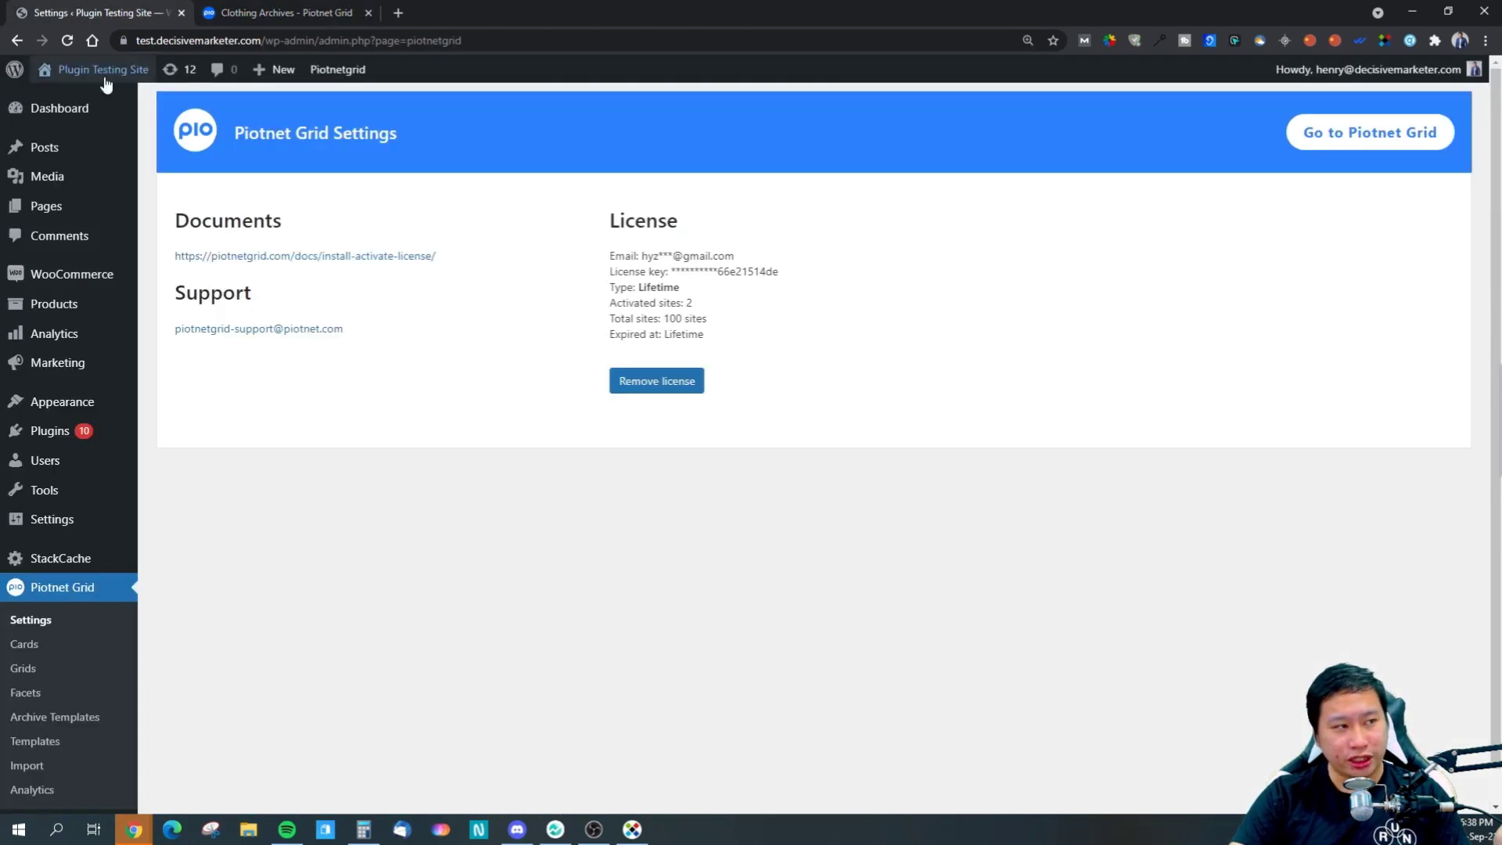
left_click(21, 646)
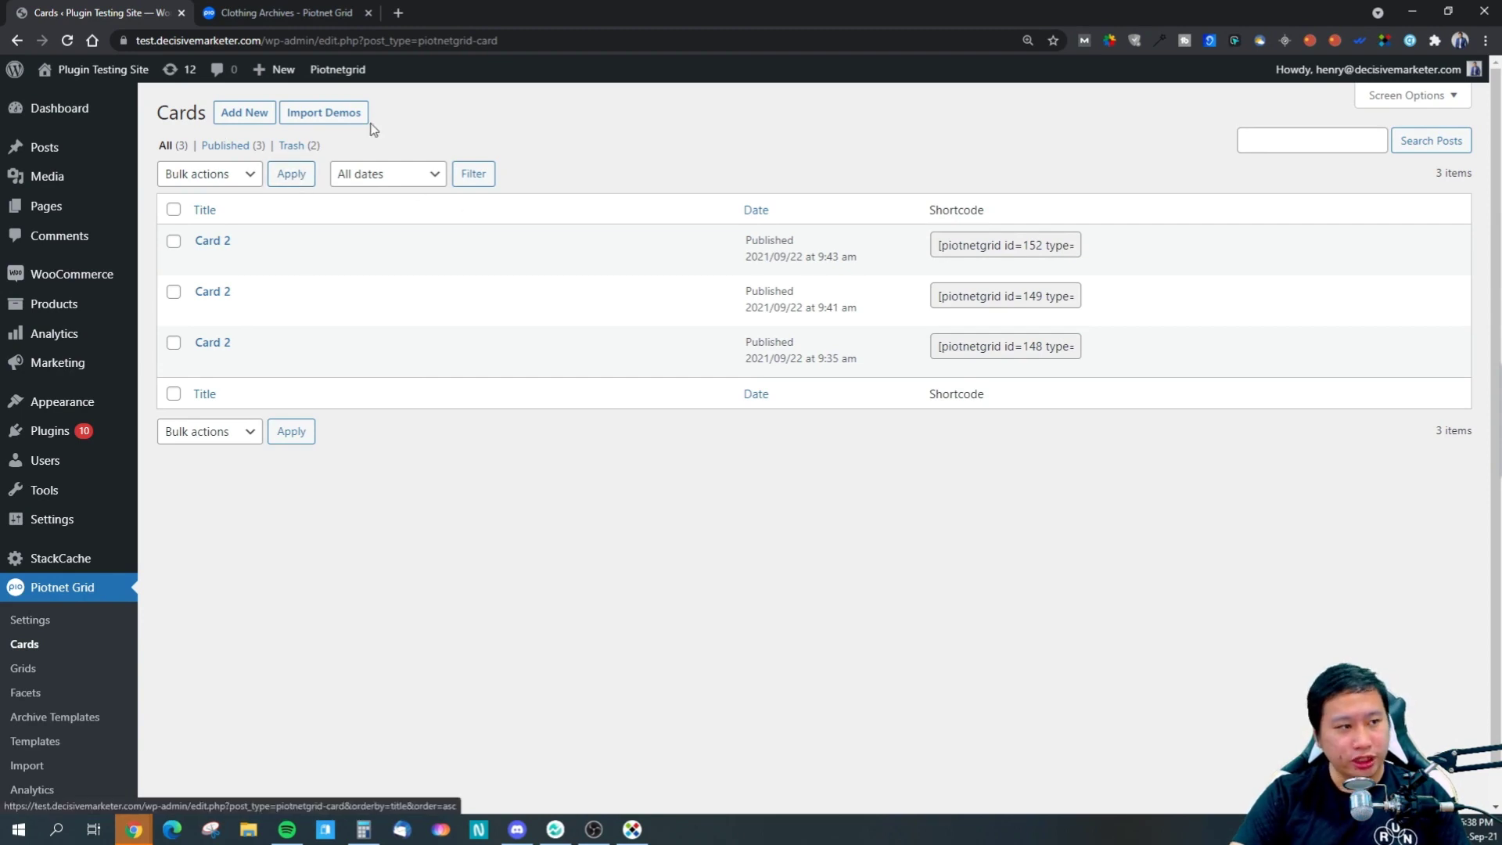
left_click(334, 124)
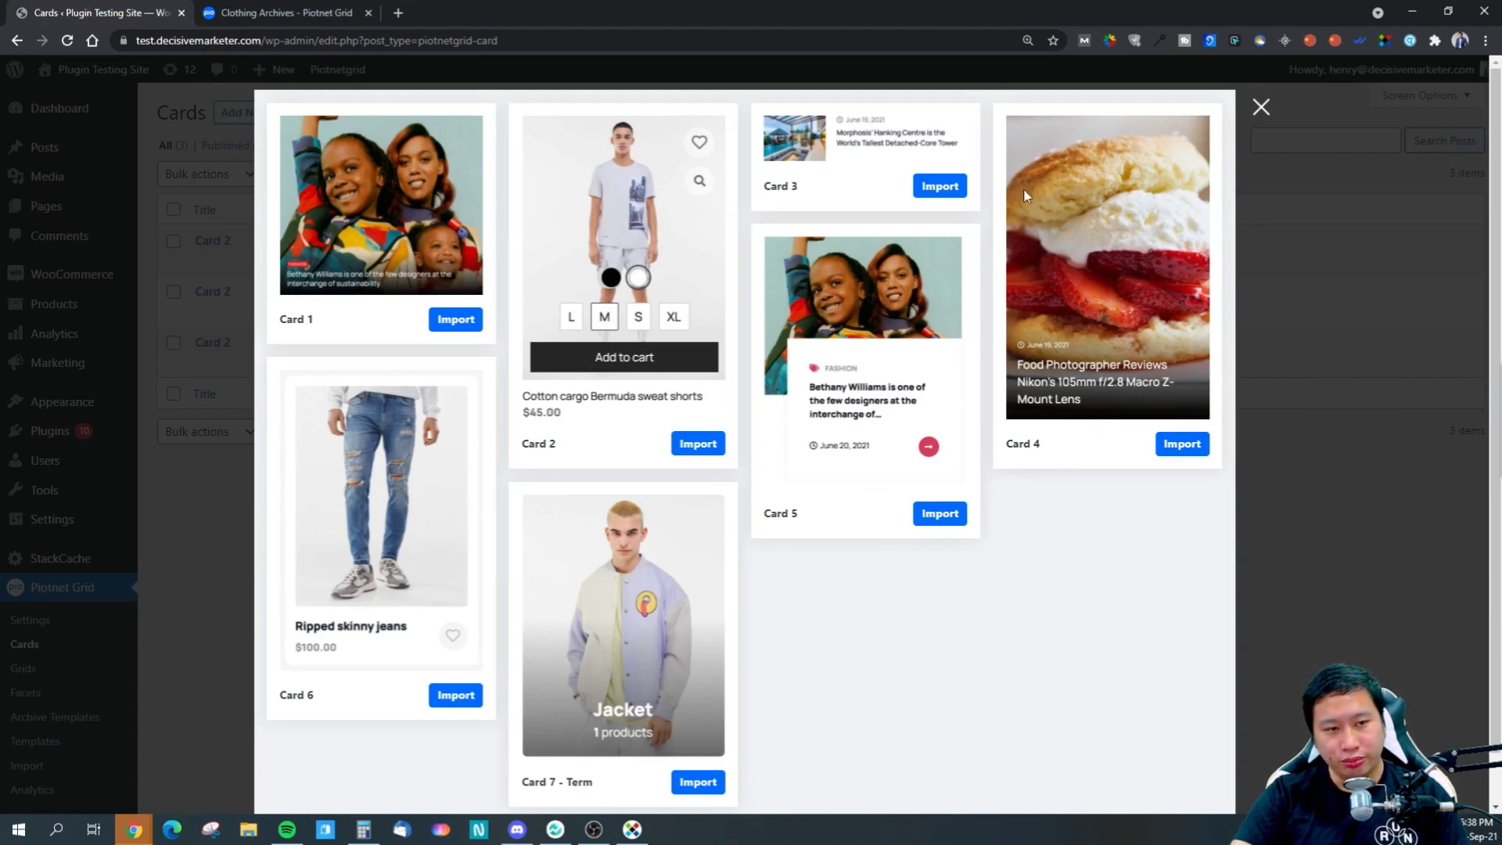
left_click(1261, 107)
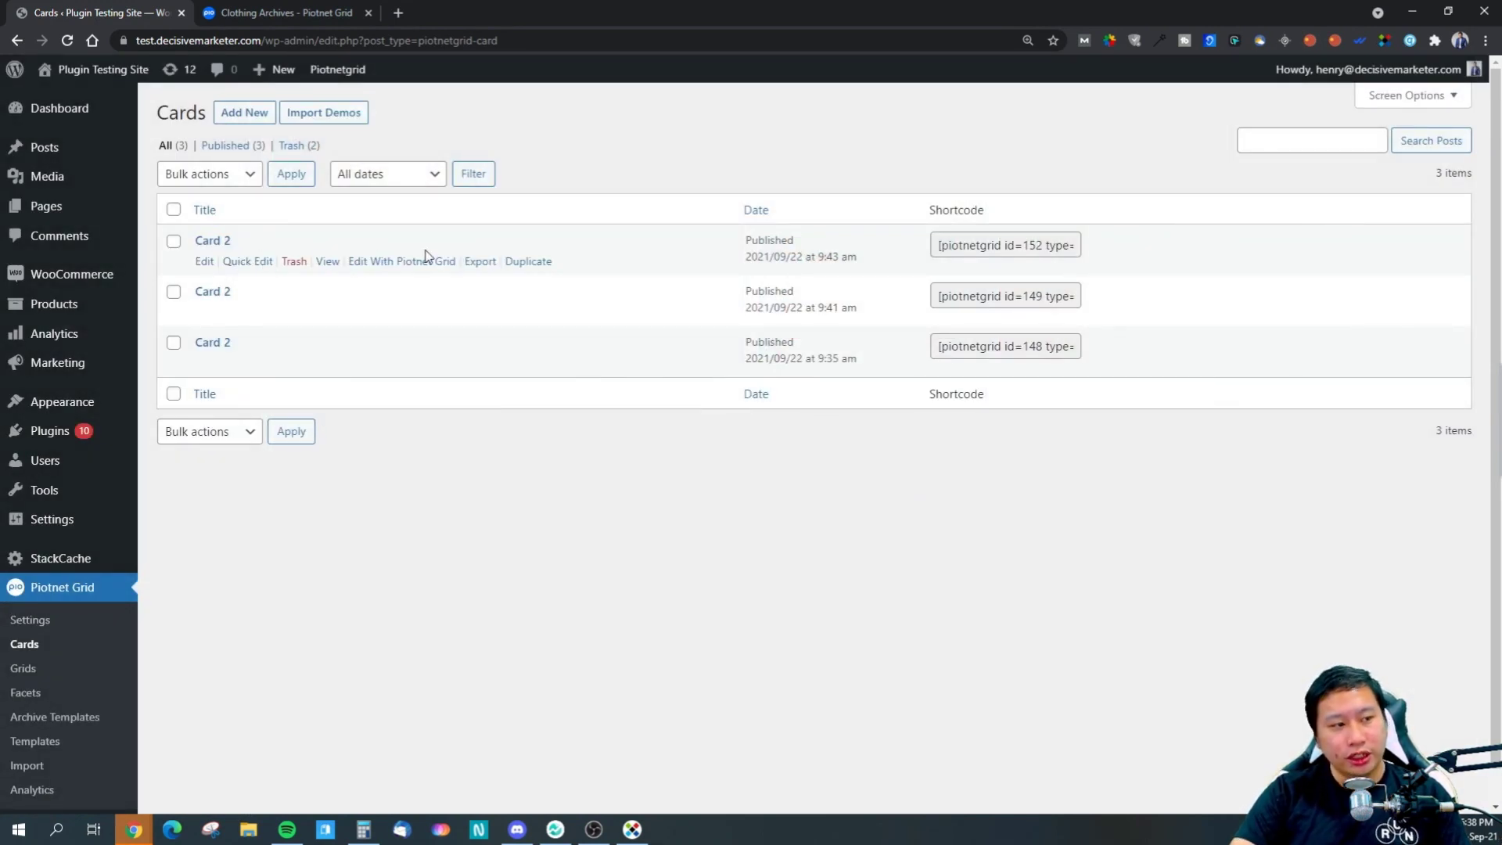
- Open the topmost Card 2 in the Piotnet Grid editor in a new browser tab
right_click(382, 266)
left_click(423, 270)
left_click(289, 13)
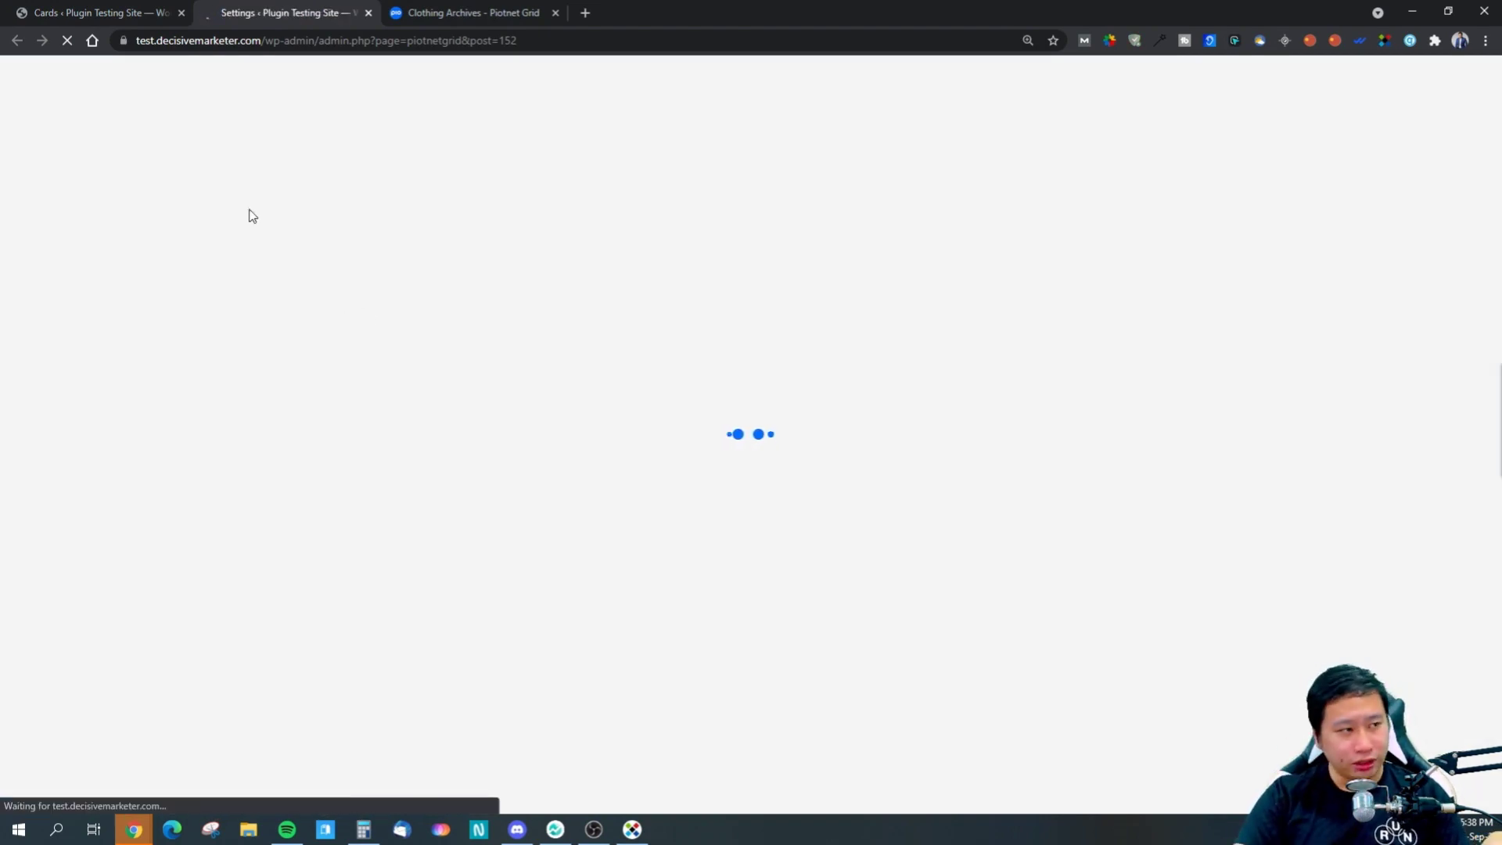
- Review the Piotnet Grid section's other entries from the Cards list, then inspect Card 2's layout in the editor
key("ctrl+shift+Tab")
scroll(47, 563, "down", 1)
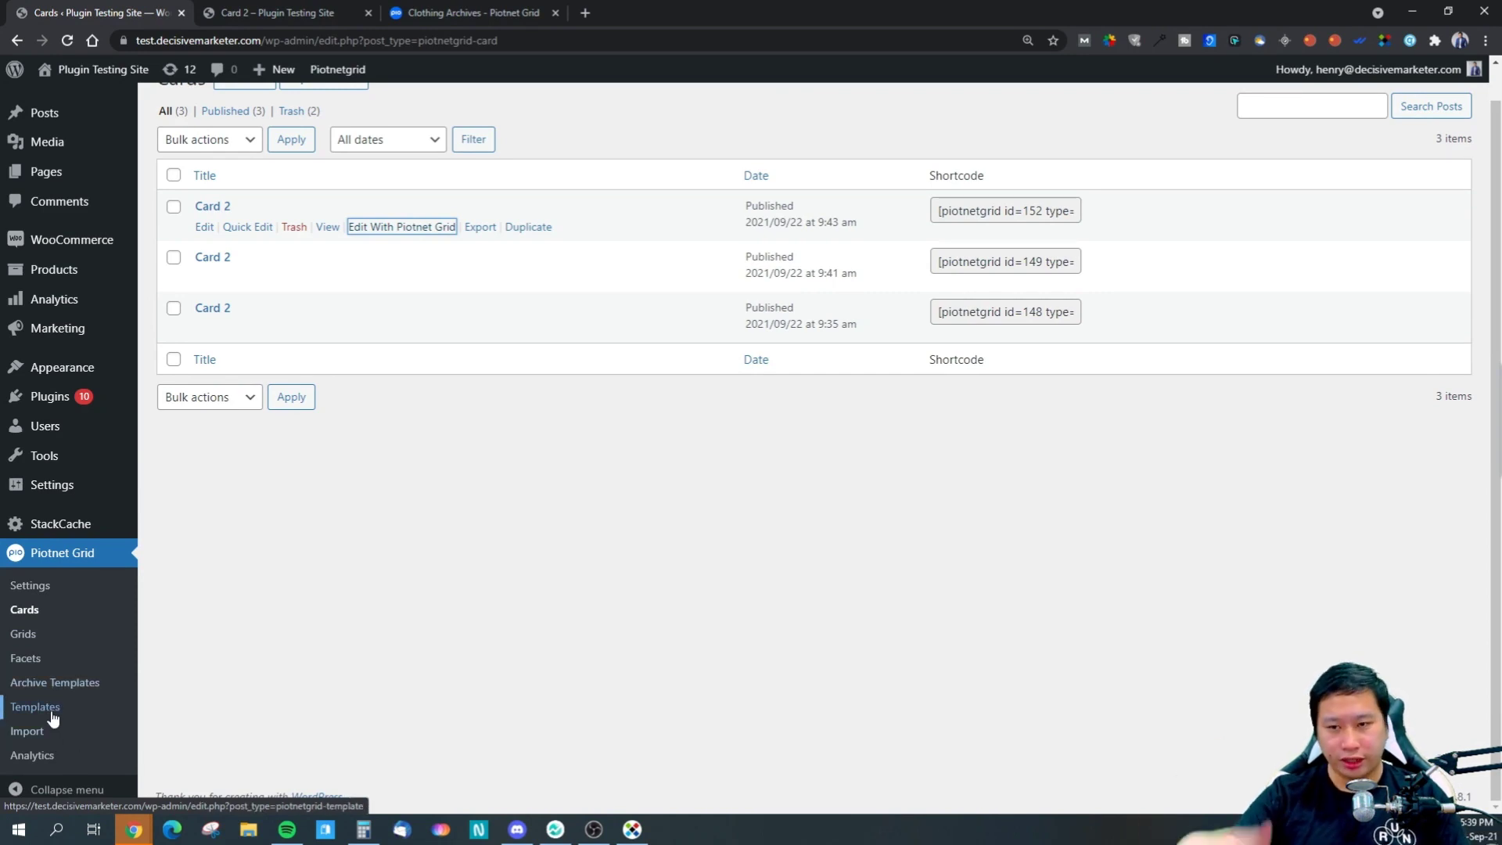
left_click(254, 9)
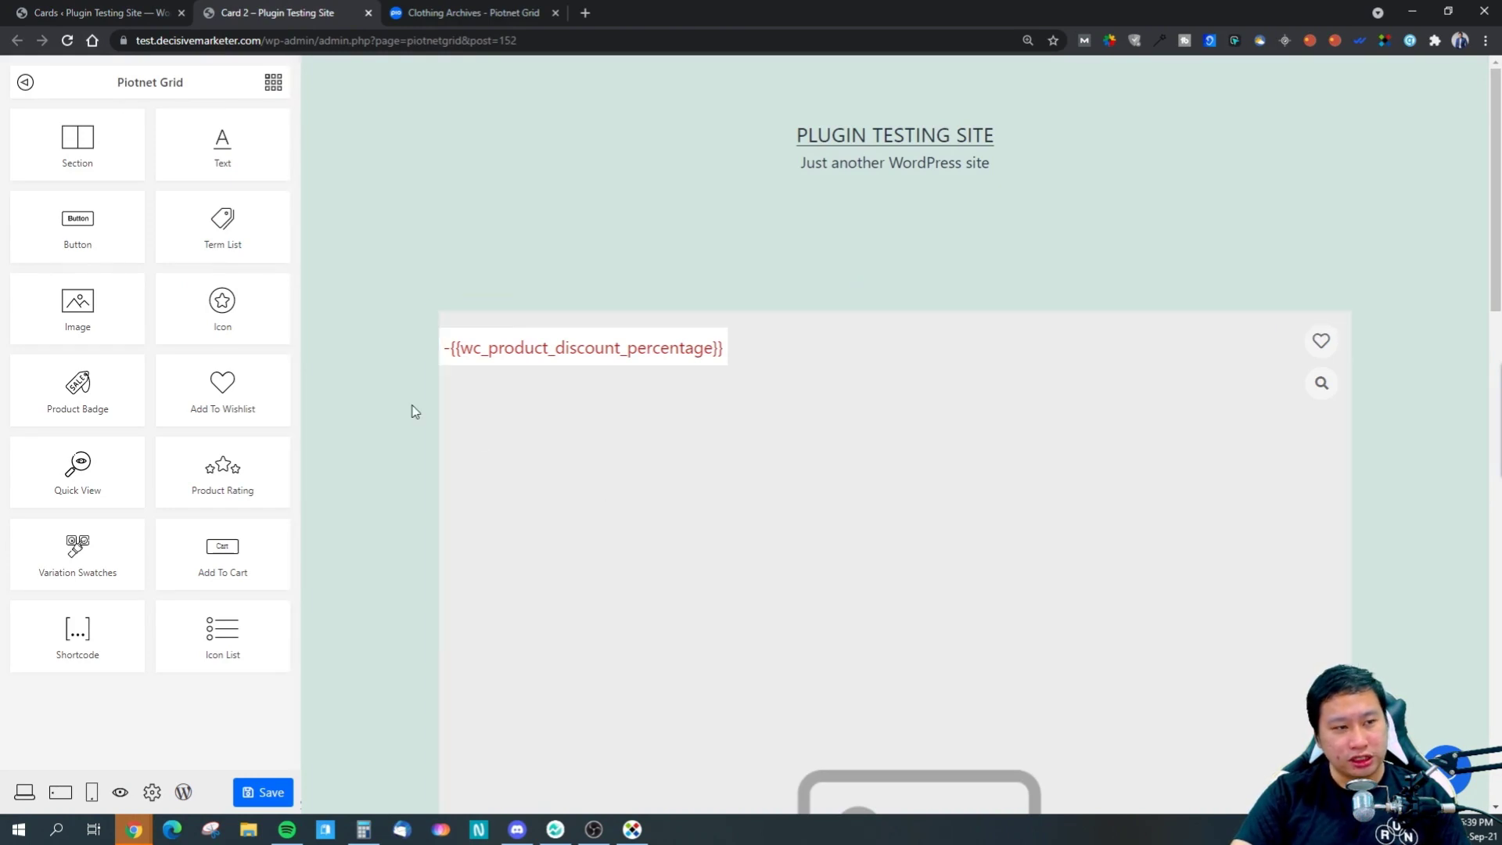
scroll(412, 410, "down", 10)
scroll(415, 412, "up", 3)
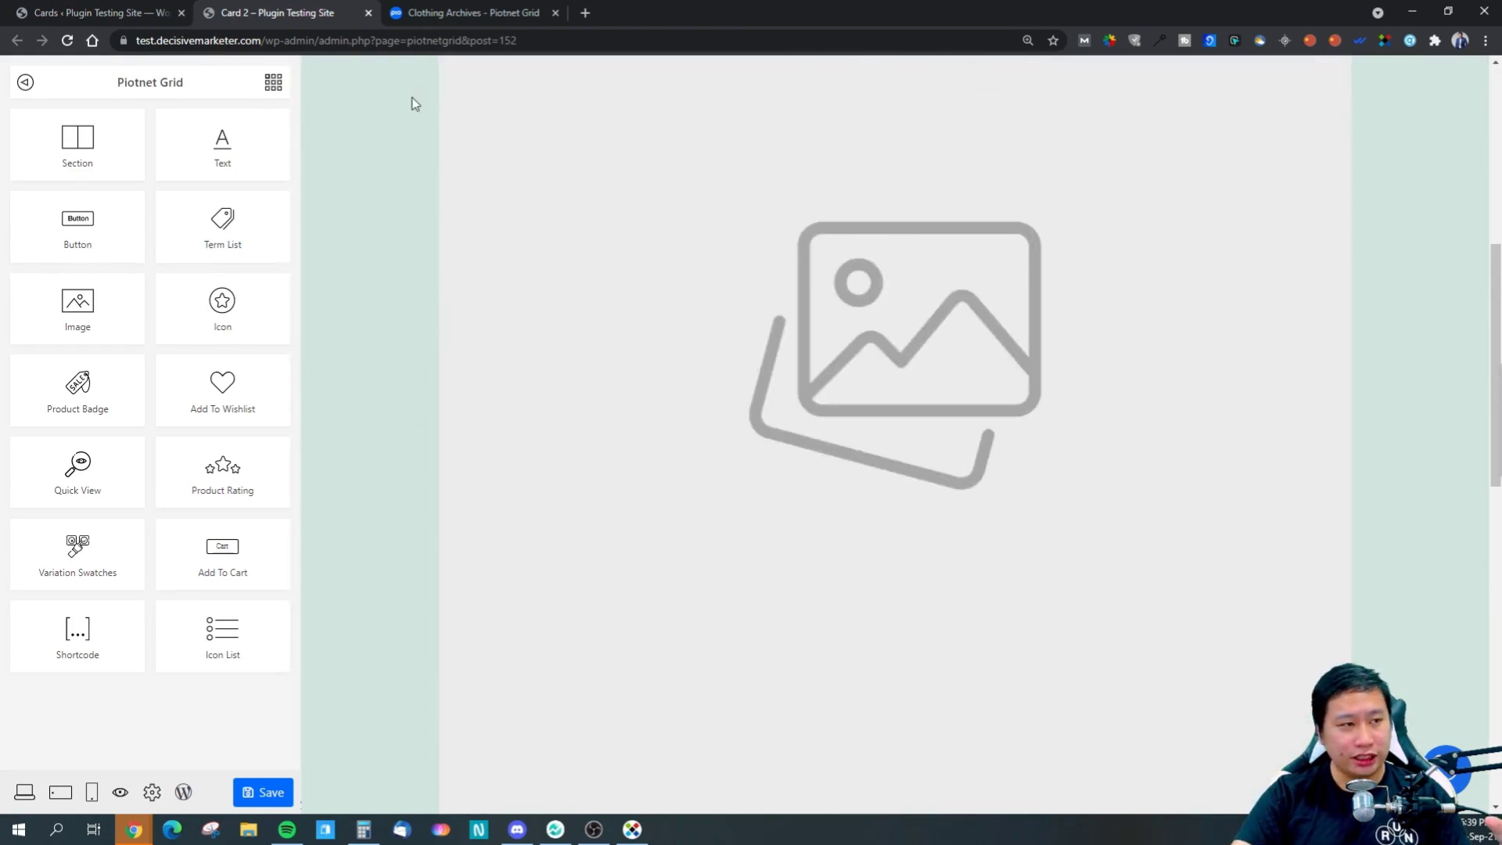
- Compare the Clothing archive's product cards with Card 2's layout in the editor, from the discount badge down to the title and price
left_click(450, 10)
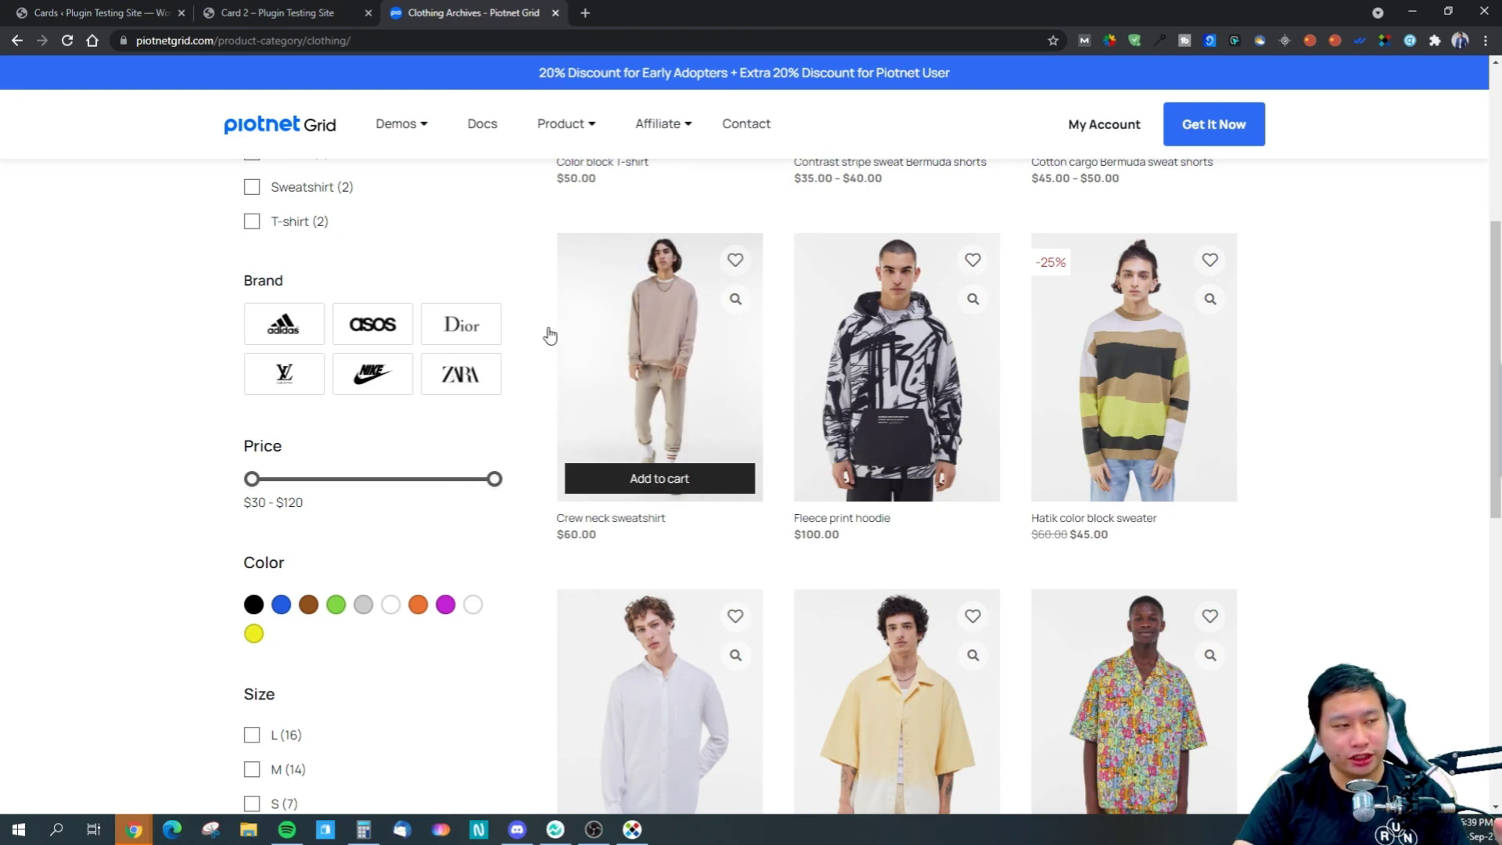
left_click(336, 13)
scroll(711, 564, "down", 2)
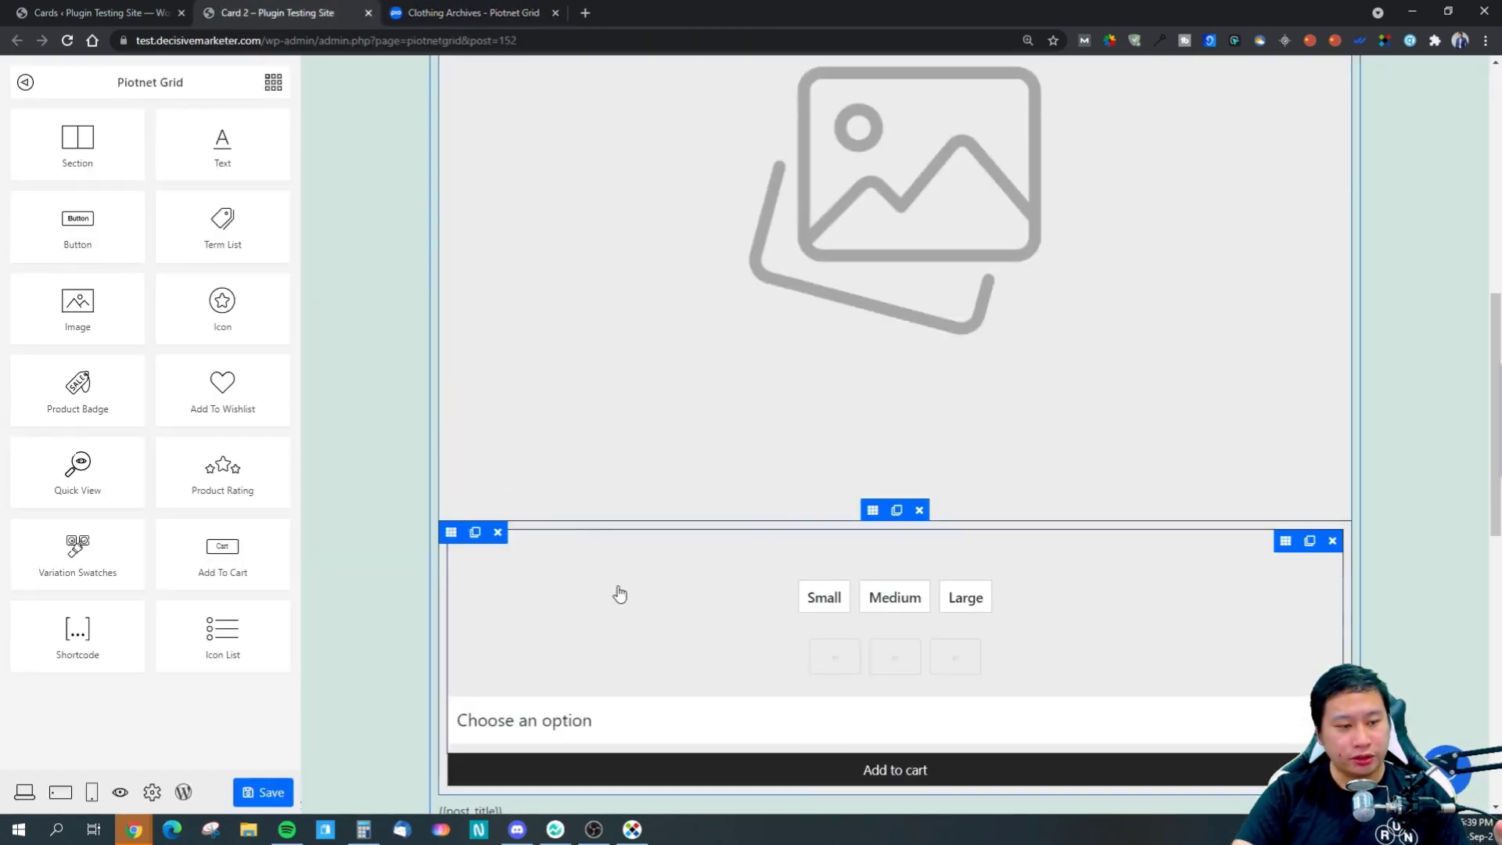
scroll(501, 492, "down", 2)
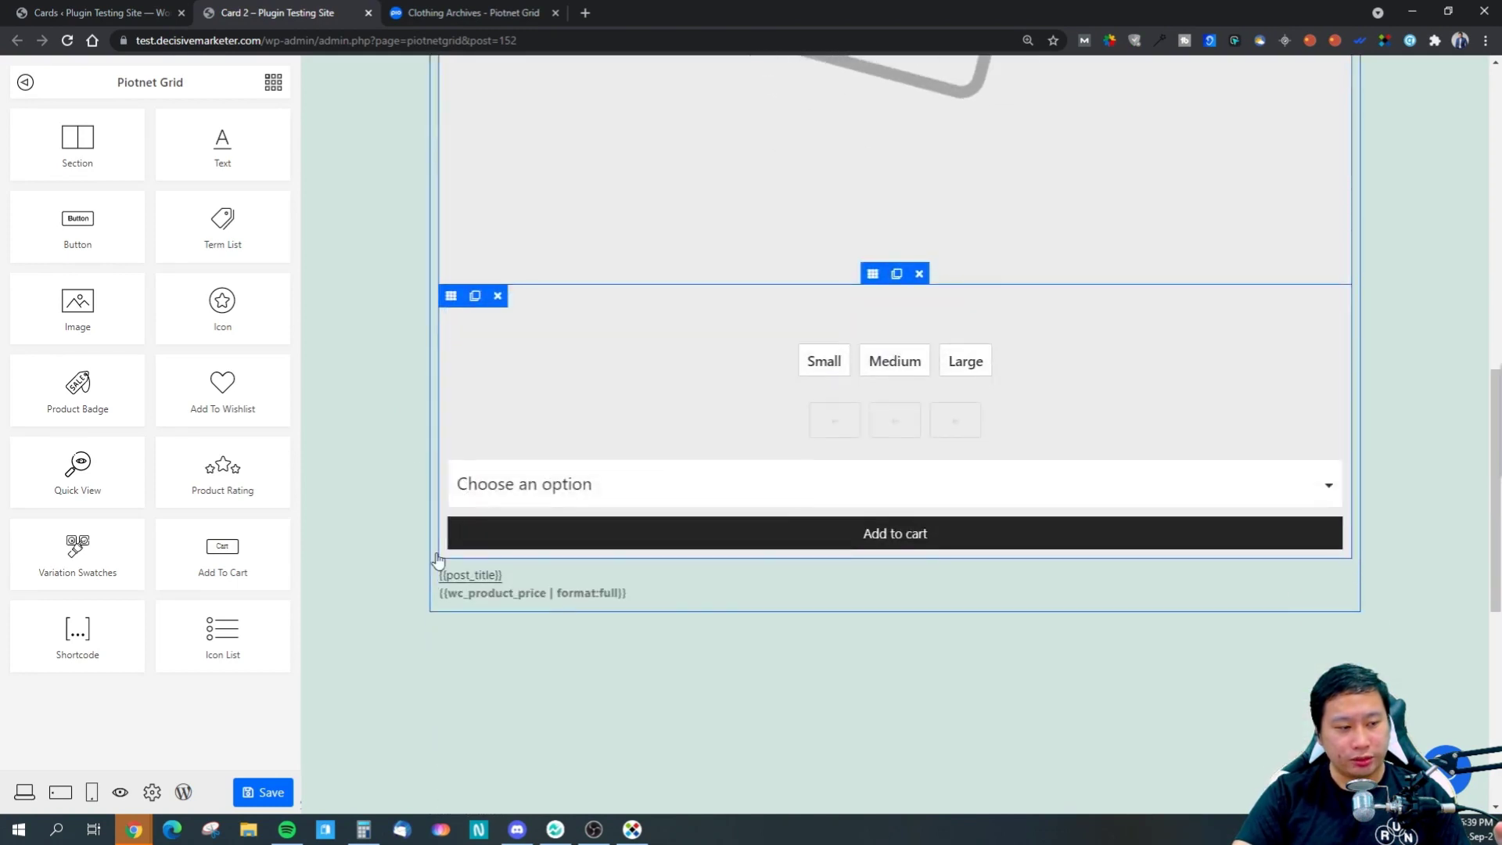
scroll(332, 472, "up", 5)
scroll(413, 469, "up", 4)
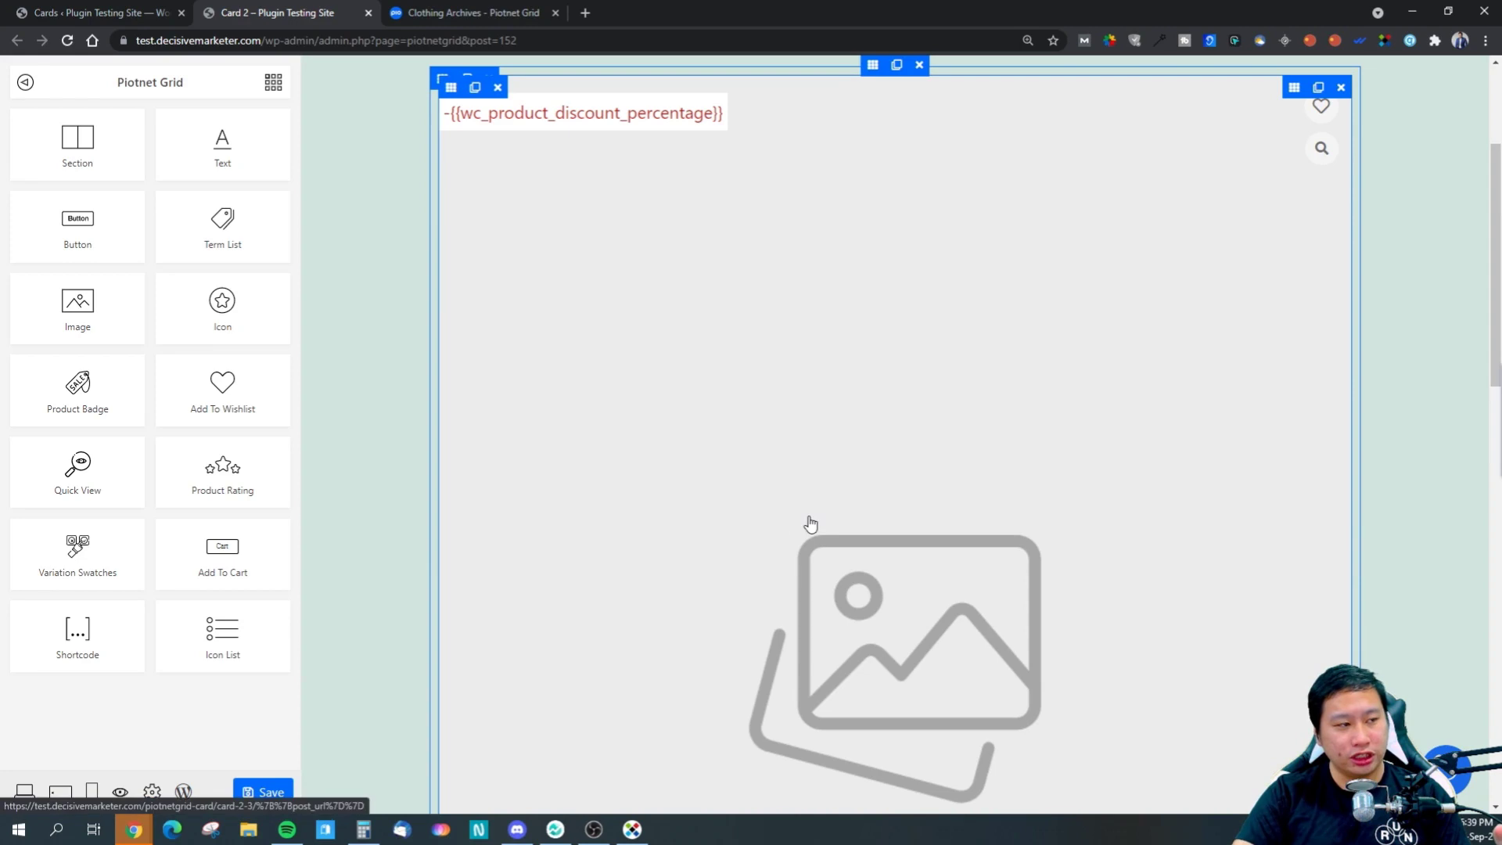
scroll(831, 568, "down", 7)
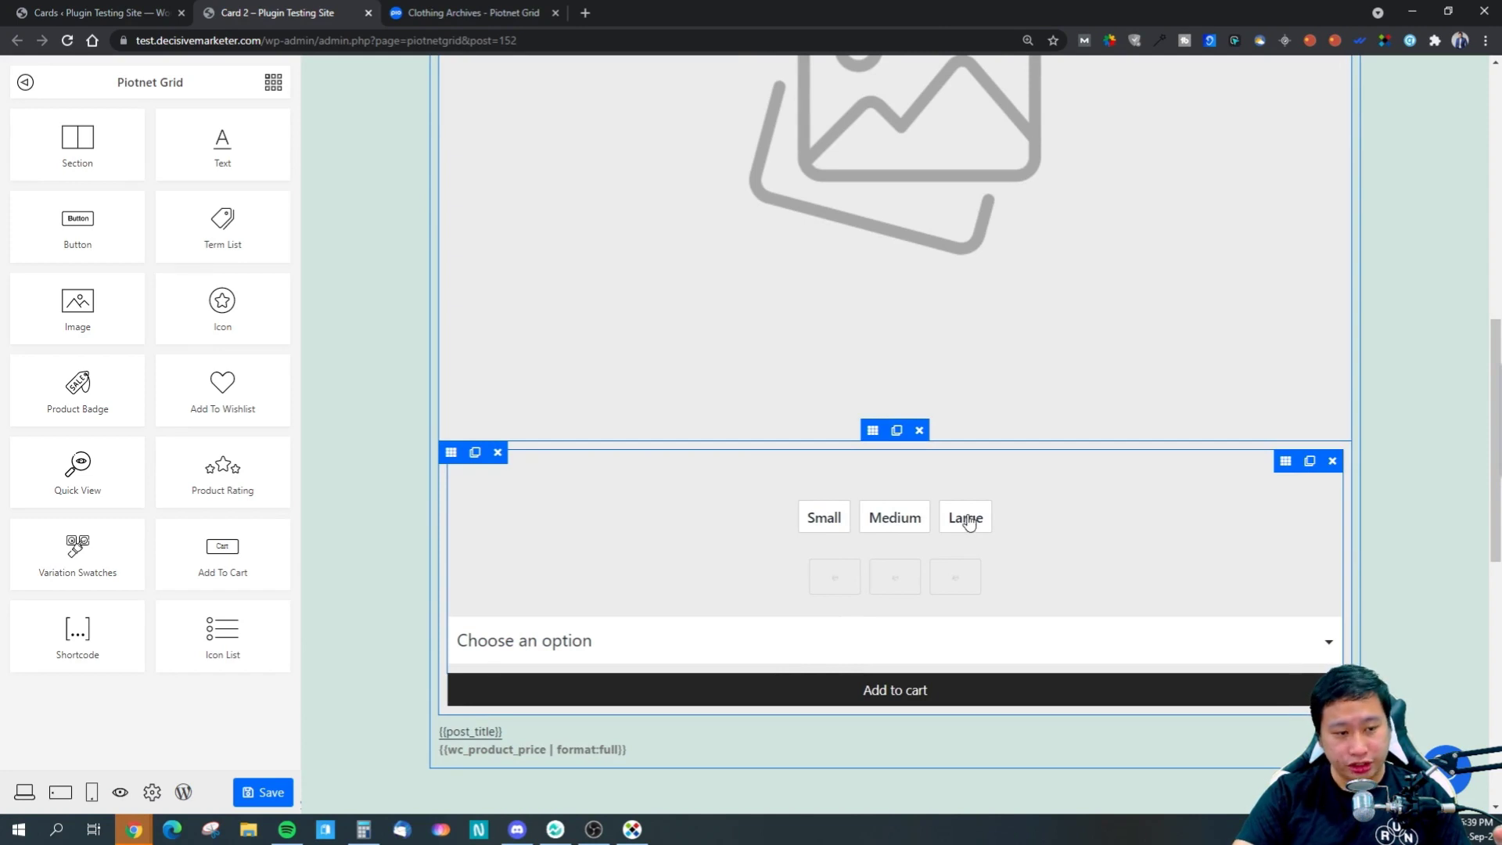
- Open the settings of Card 2's variation swatches and check the choices in the sample option dropdown
left_click(673, 653)
left_click(837, 610)
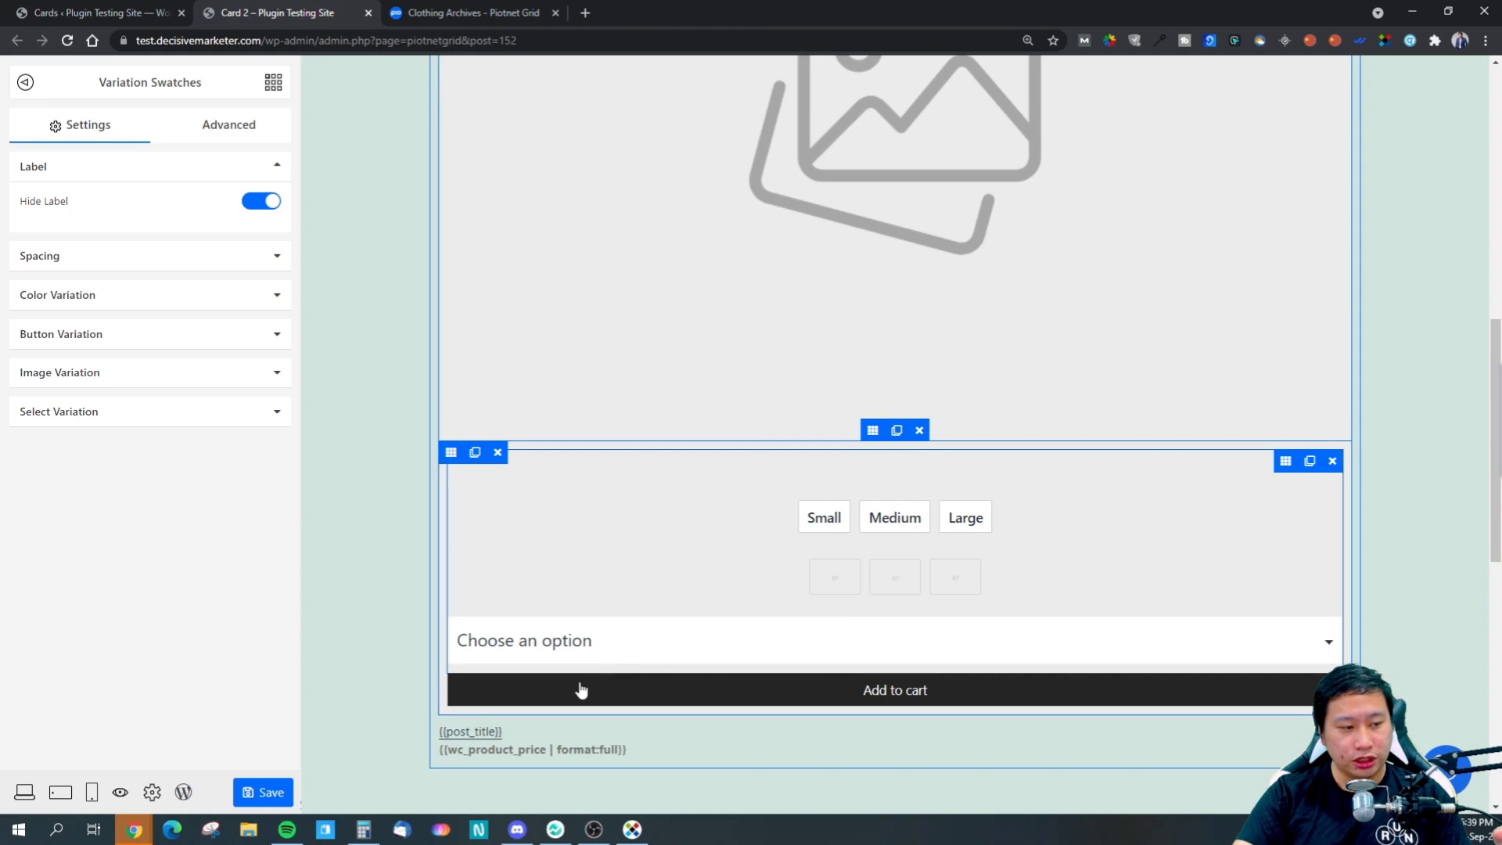
left_click(955, 643)
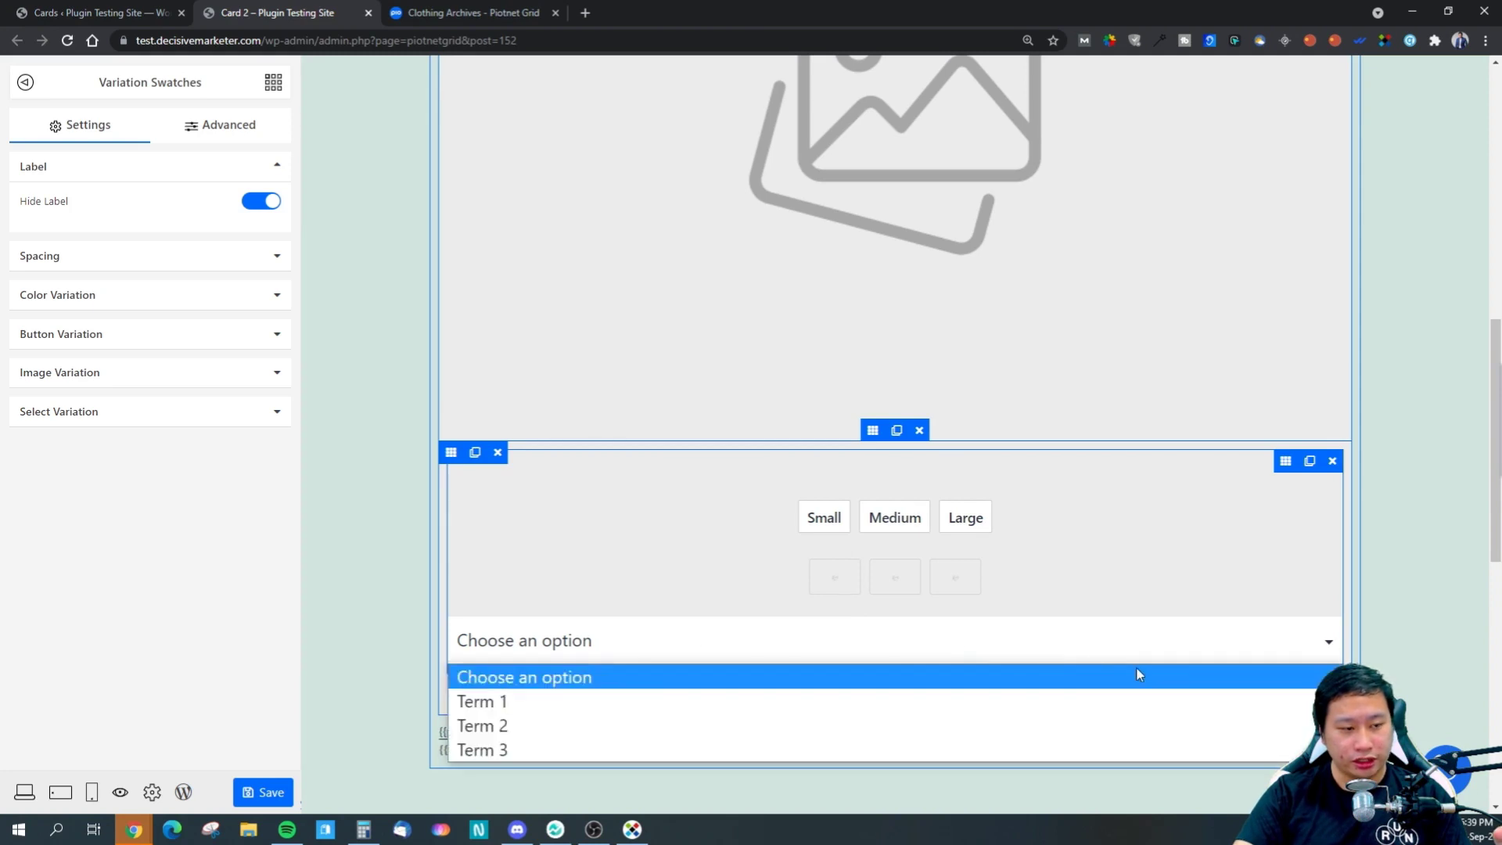
left_click(970, 648)
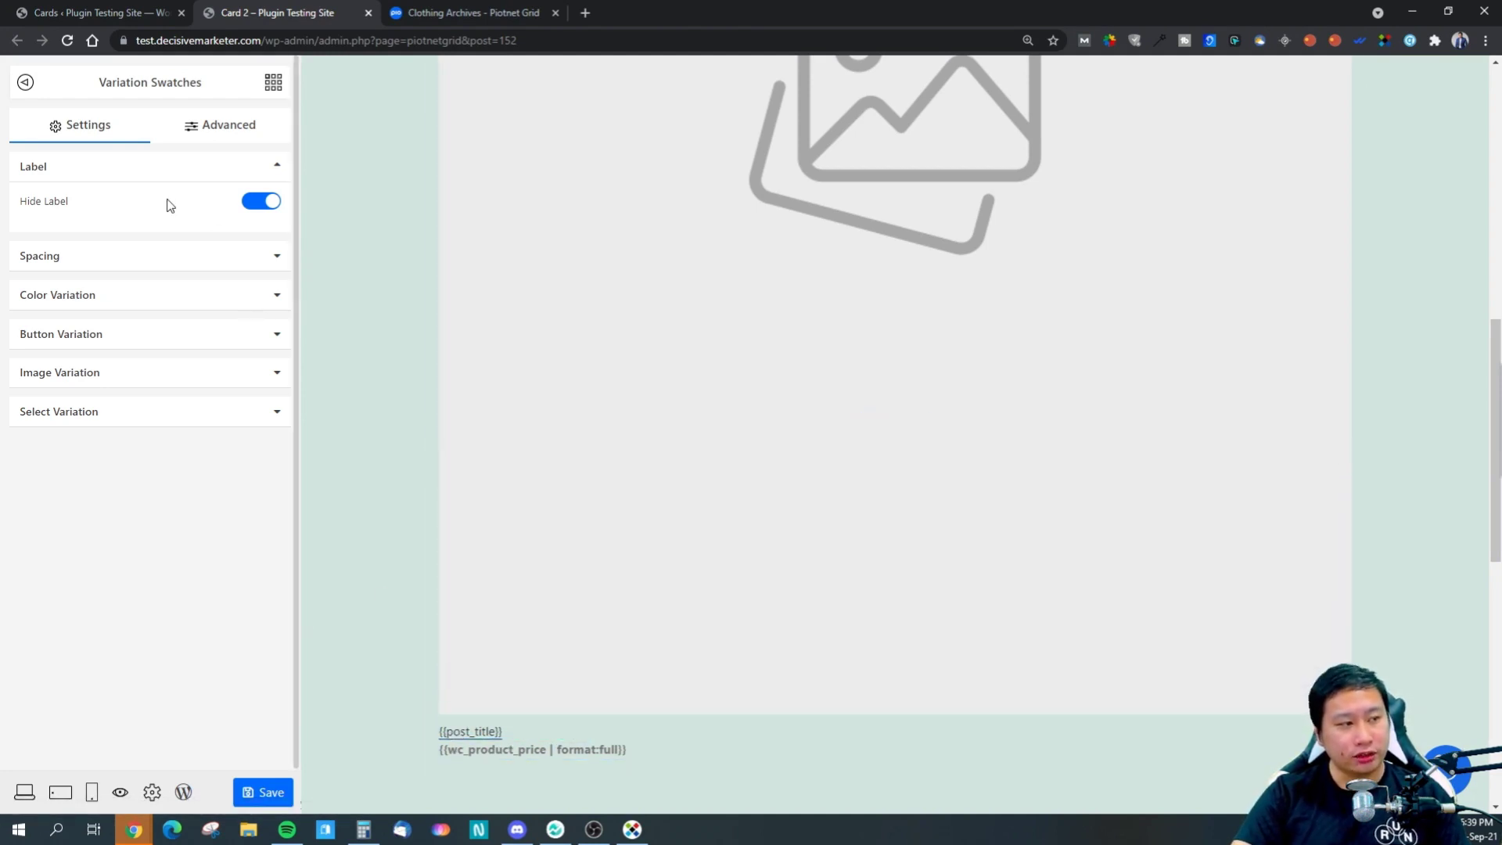
- Open the settings of Card 2's image and check its dynamic data sources, keeping Featured Image
scroll(402, 386, "up", 8)
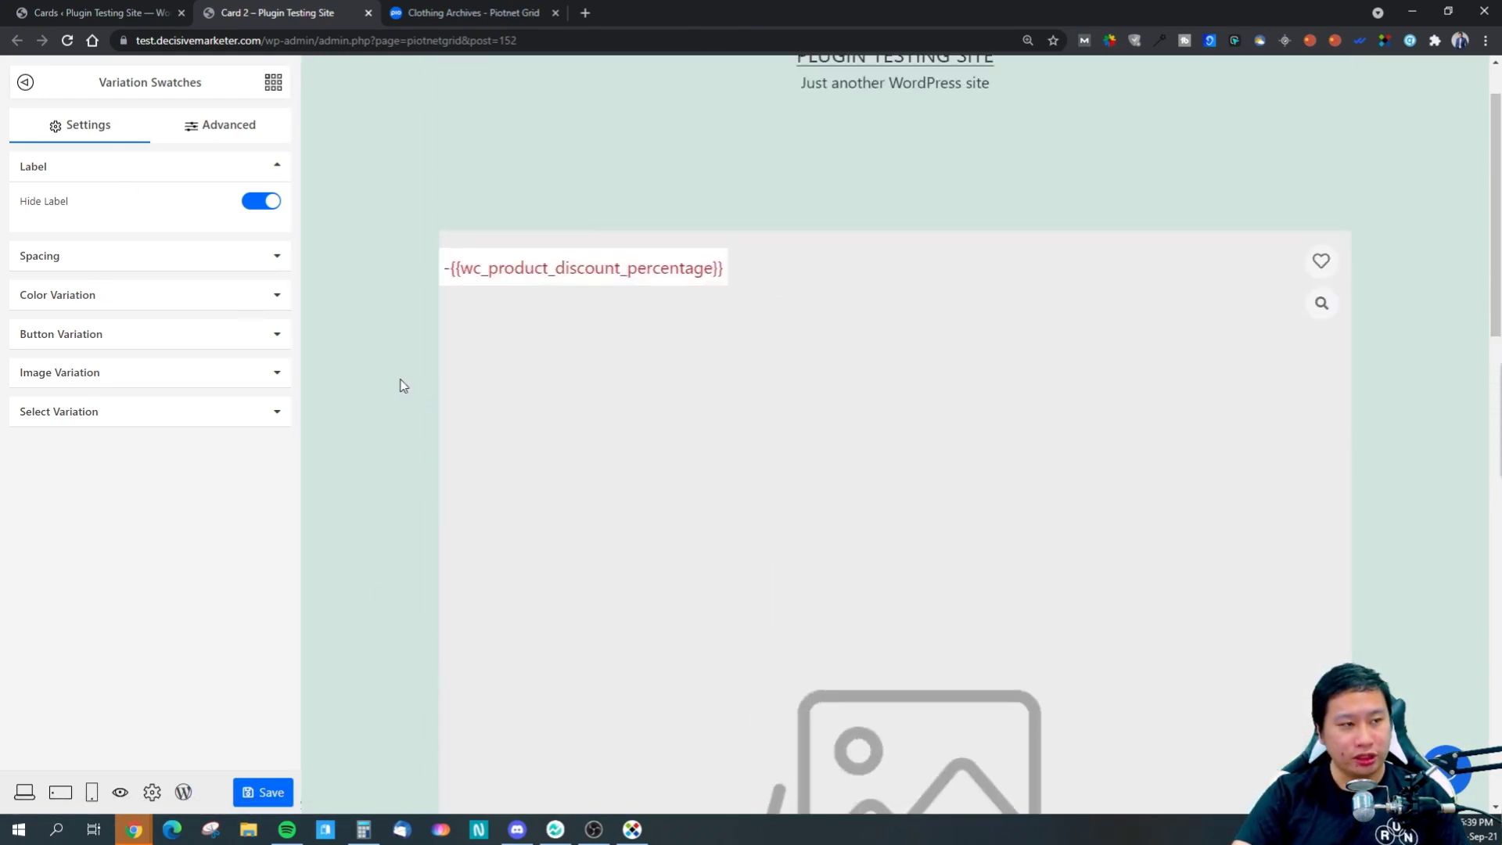
left_click(602, 407)
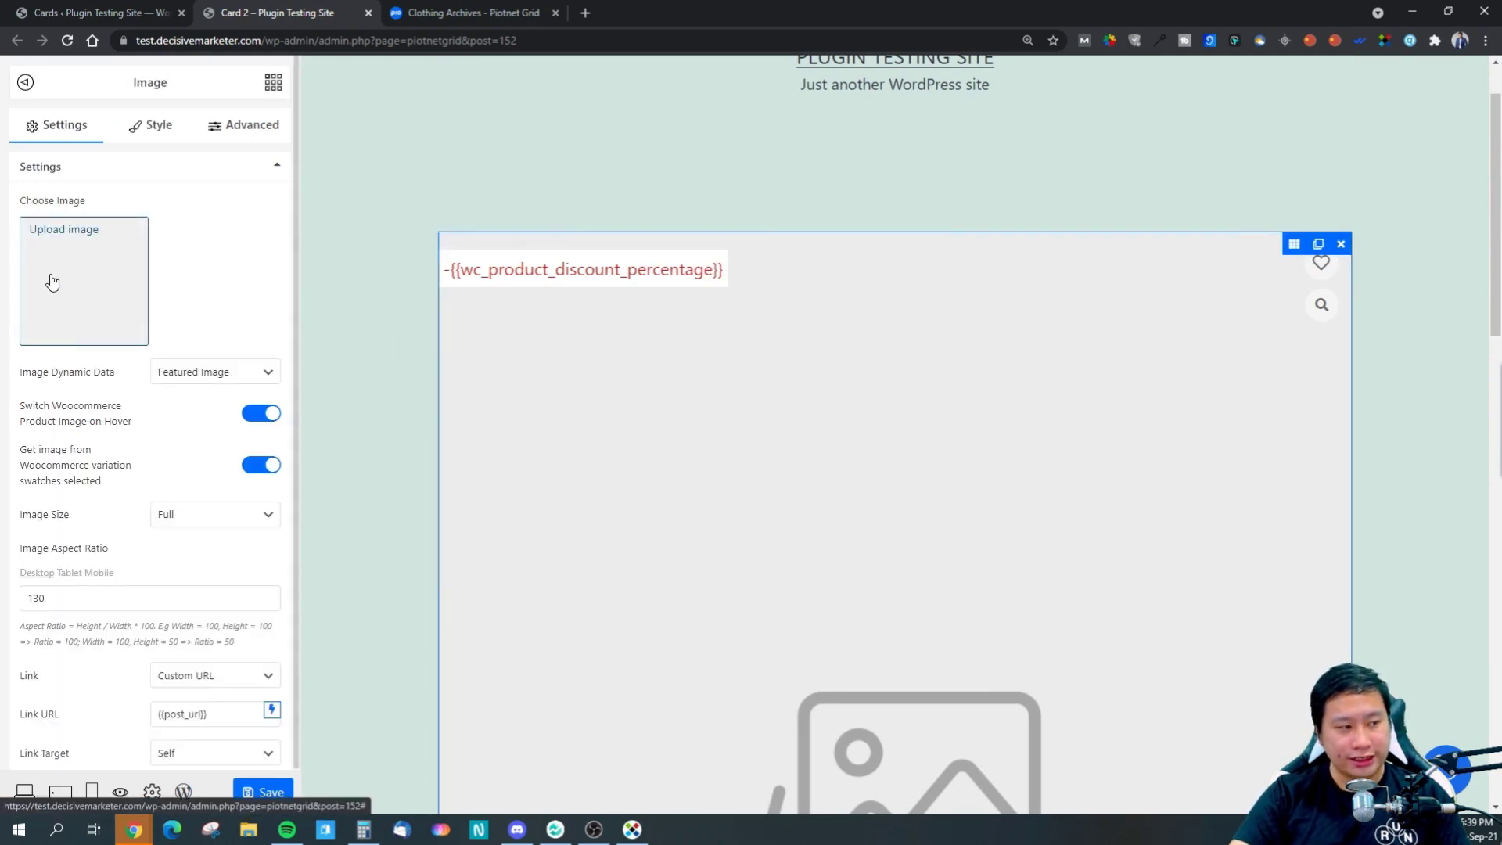
left_click(202, 381)
left_click(202, 381)
left_click(202, 382)
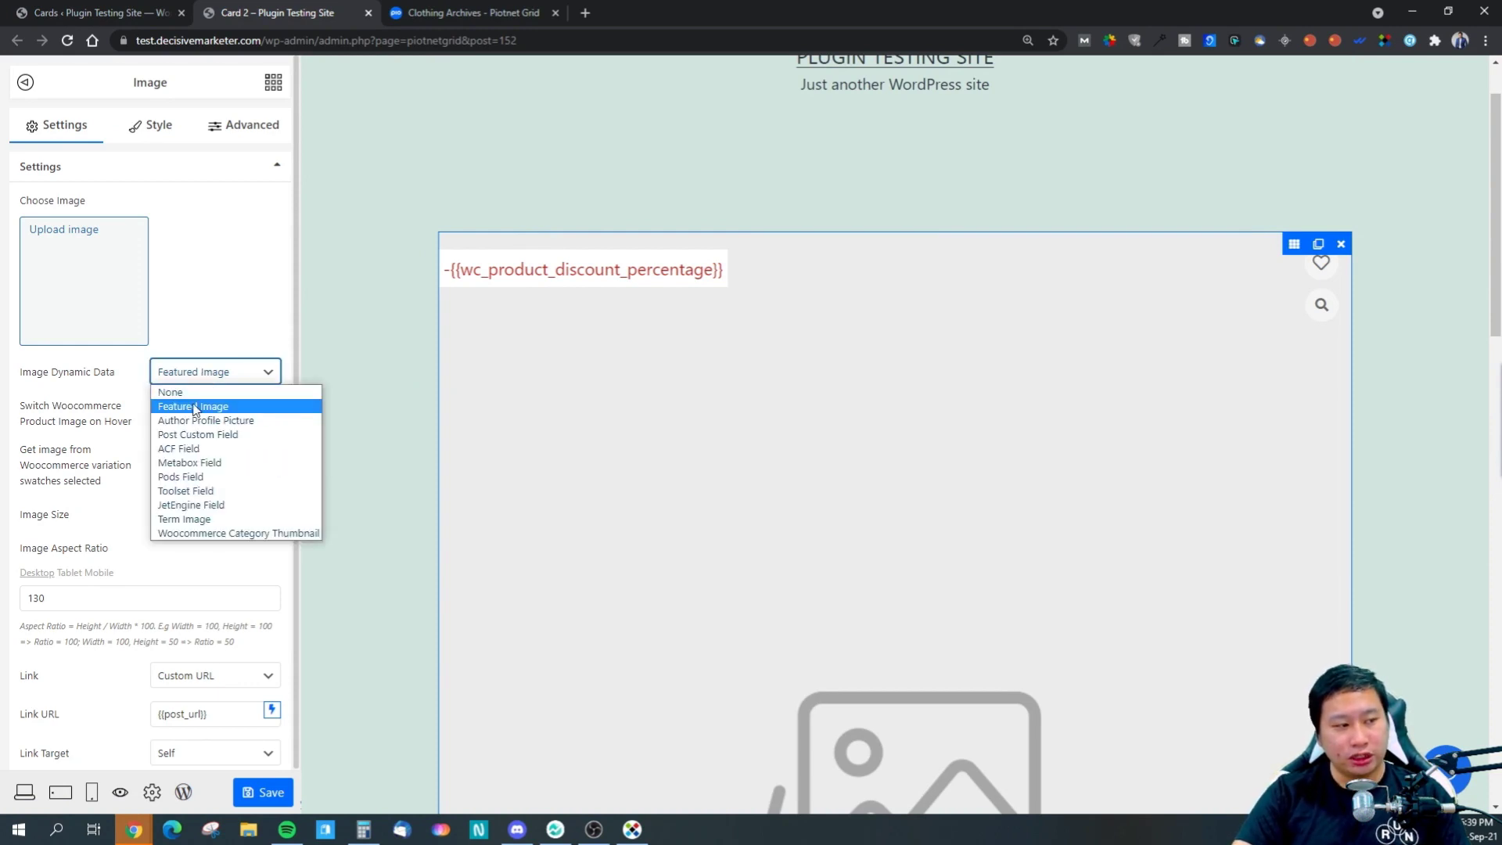
left_click(195, 408)
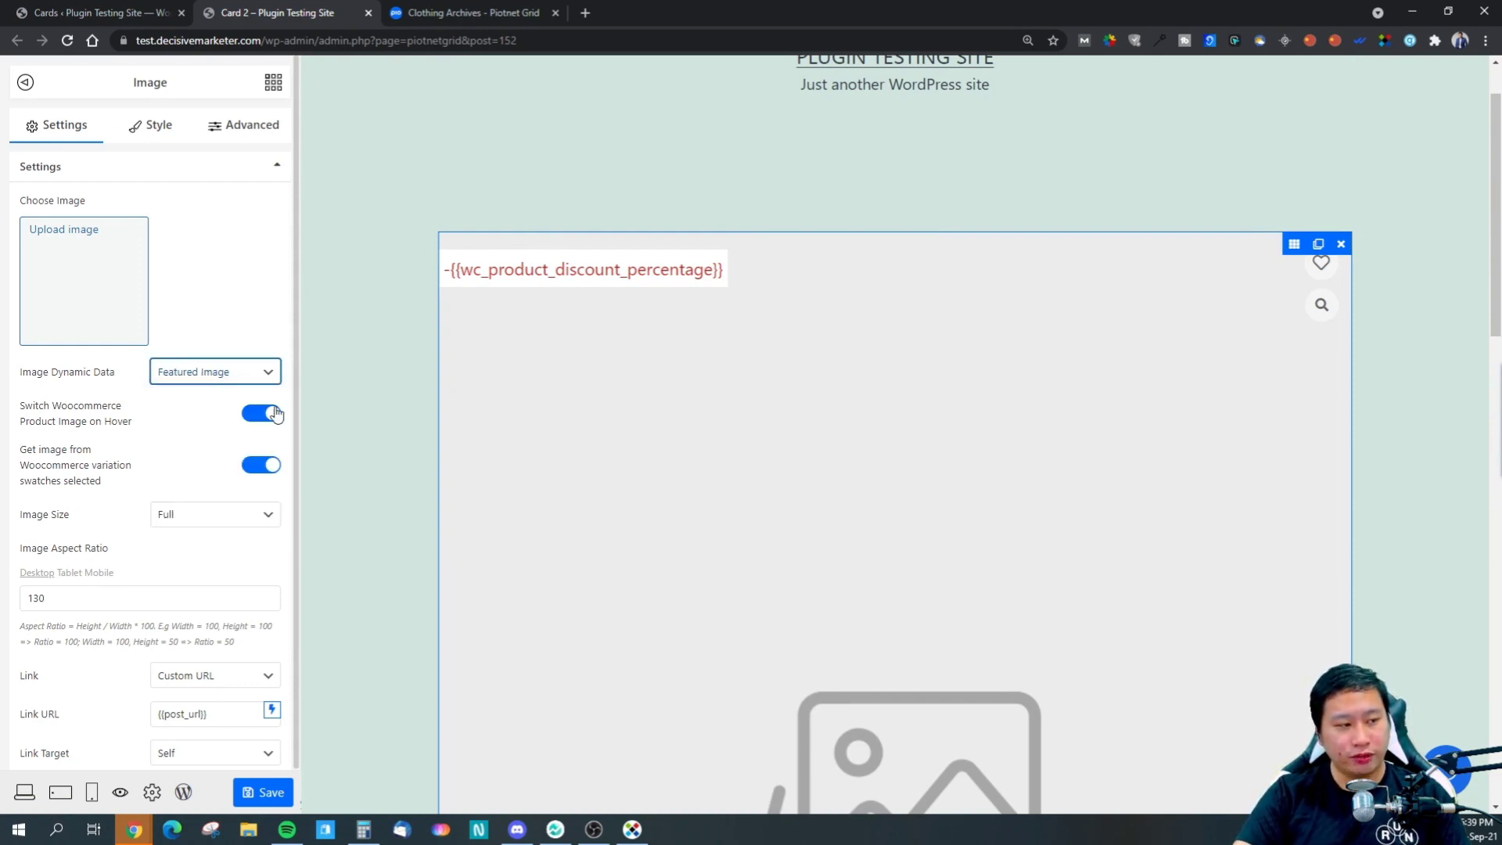
- Review the image's size, aspect ratio and link options, keeping the link type as Custom URL
scroll(247, 467, "down", 2)
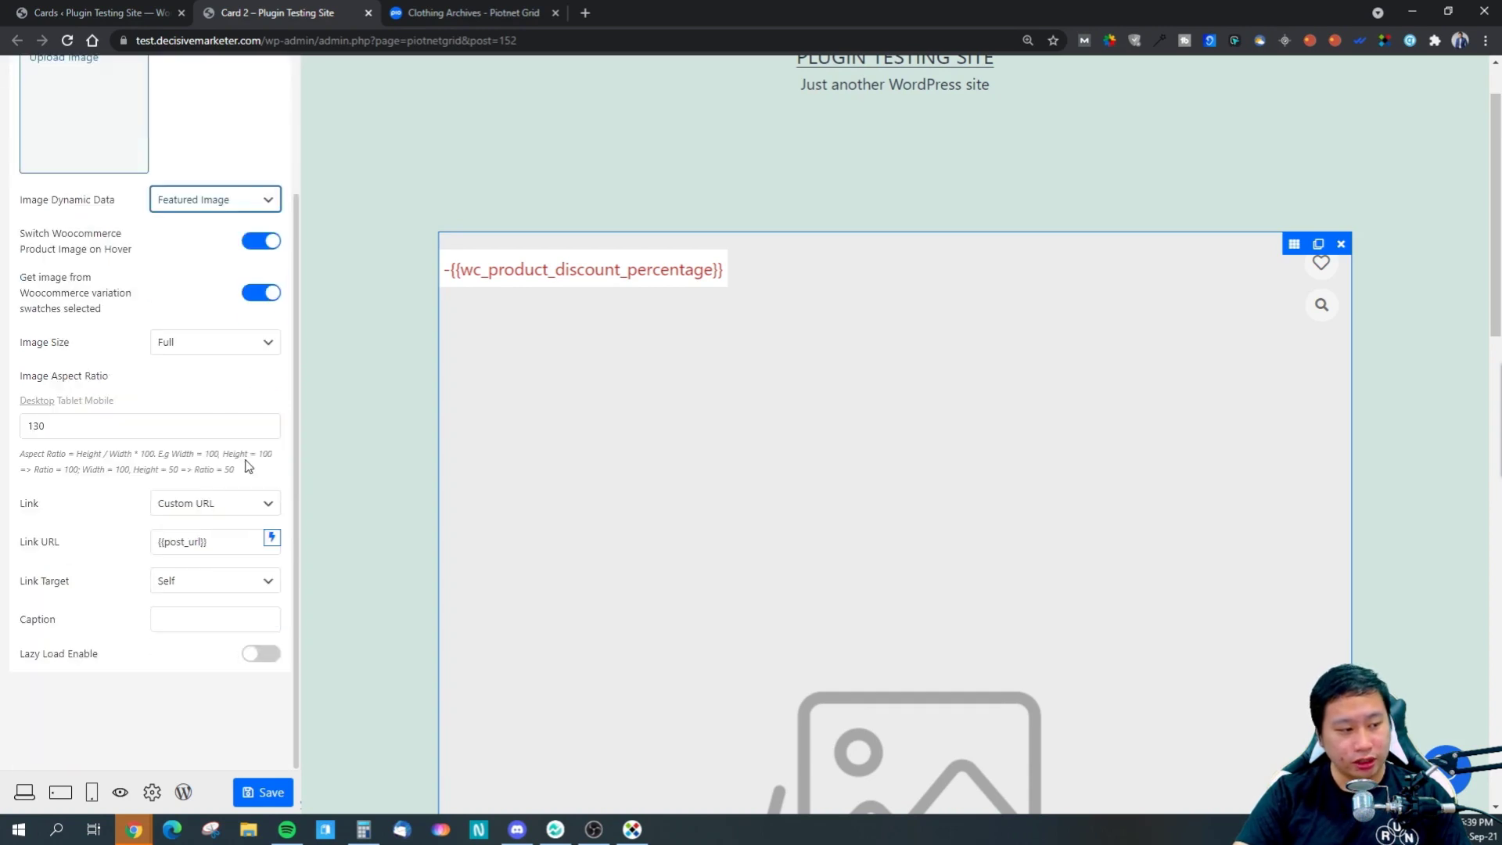
scroll(208, 467, "up", 1)
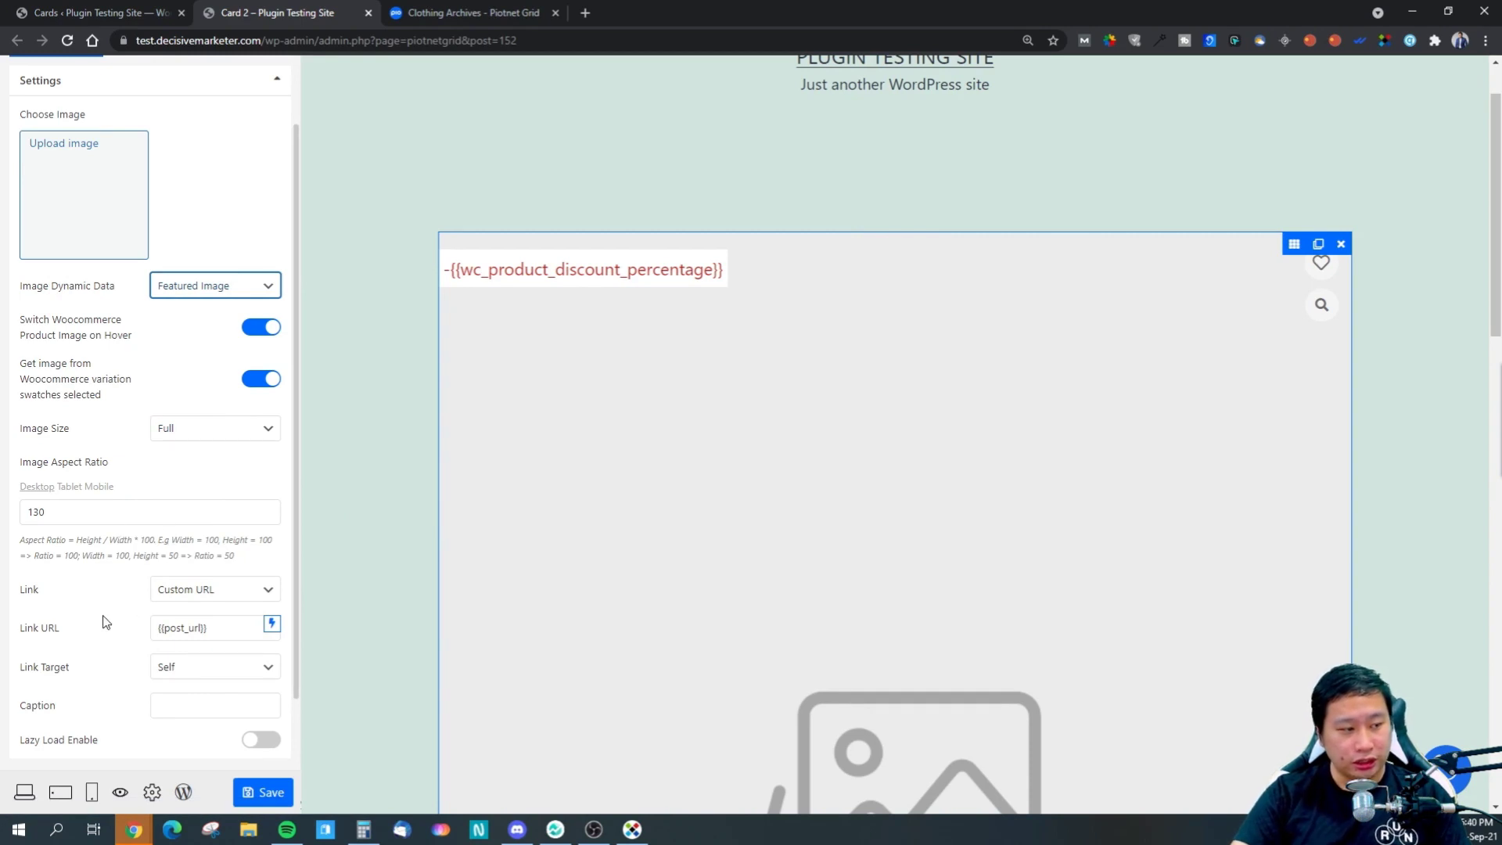
scroll(125, 607, "down", 1)
left_click(181, 514)
left_click(184, 565)
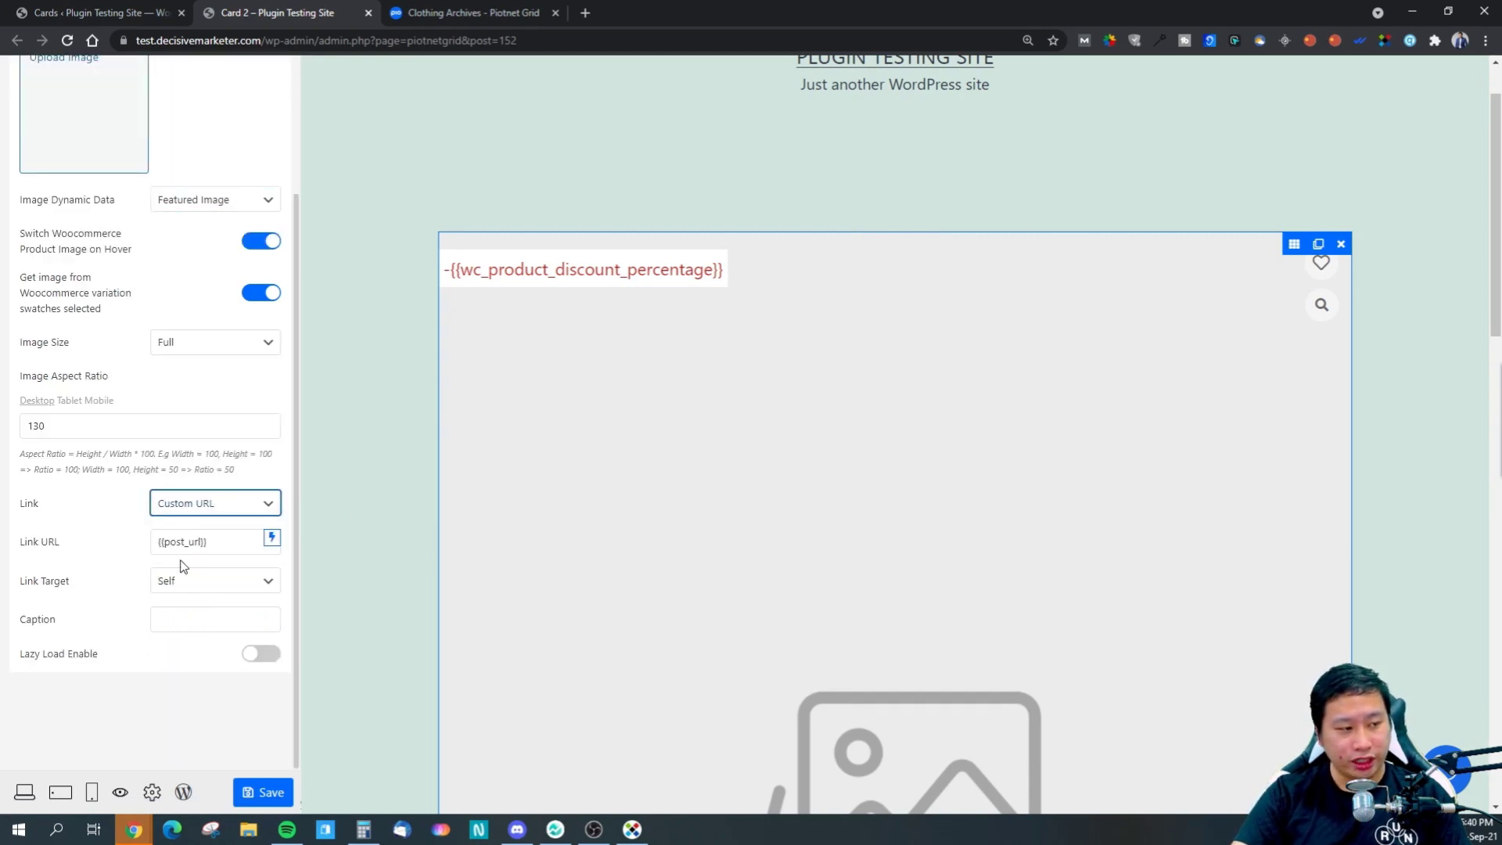
- Browse the dynamic tags available for the image's Link URL and keep {{post_url}}
left_click_drag(216, 542, 113, 568)
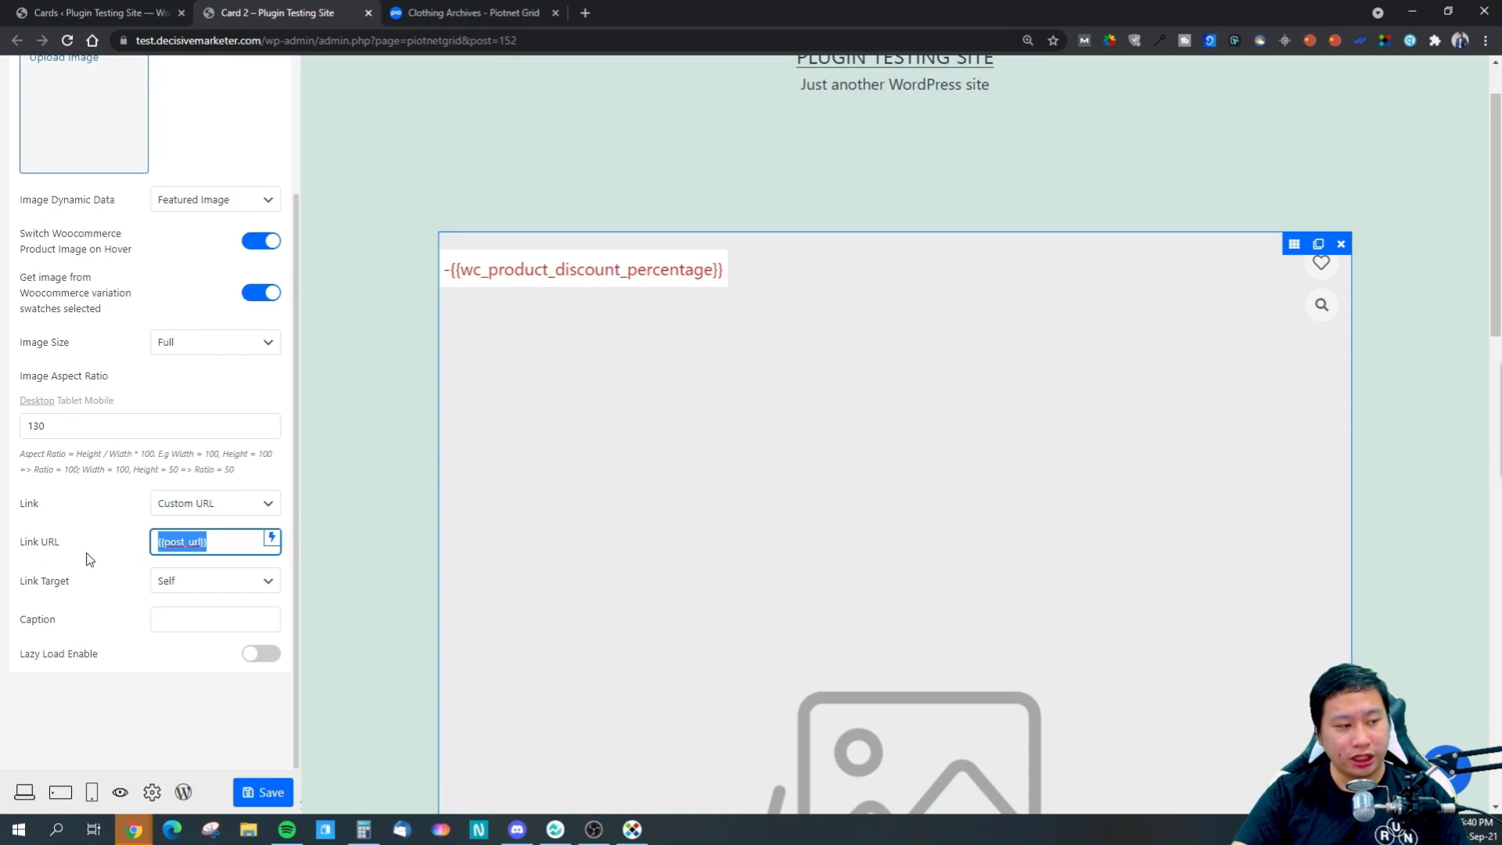
left_click(271, 542)
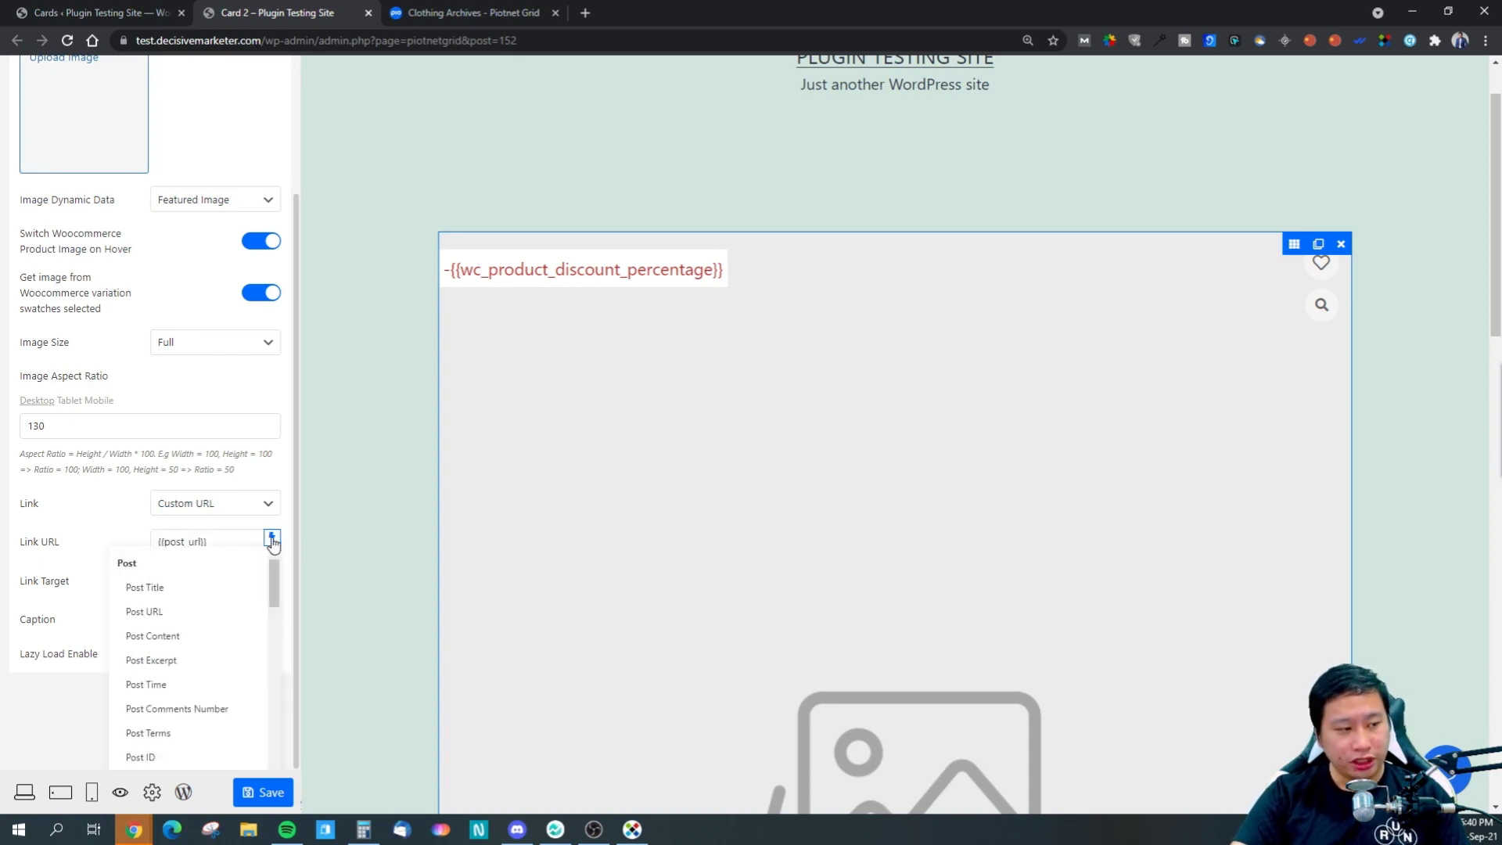
scroll(241, 630, "down", 3)
scroll(259, 616, "down", 8)
scroll(257, 704, "up", 3)
scroll(256, 666, "up", 10)
left_click(270, 503)
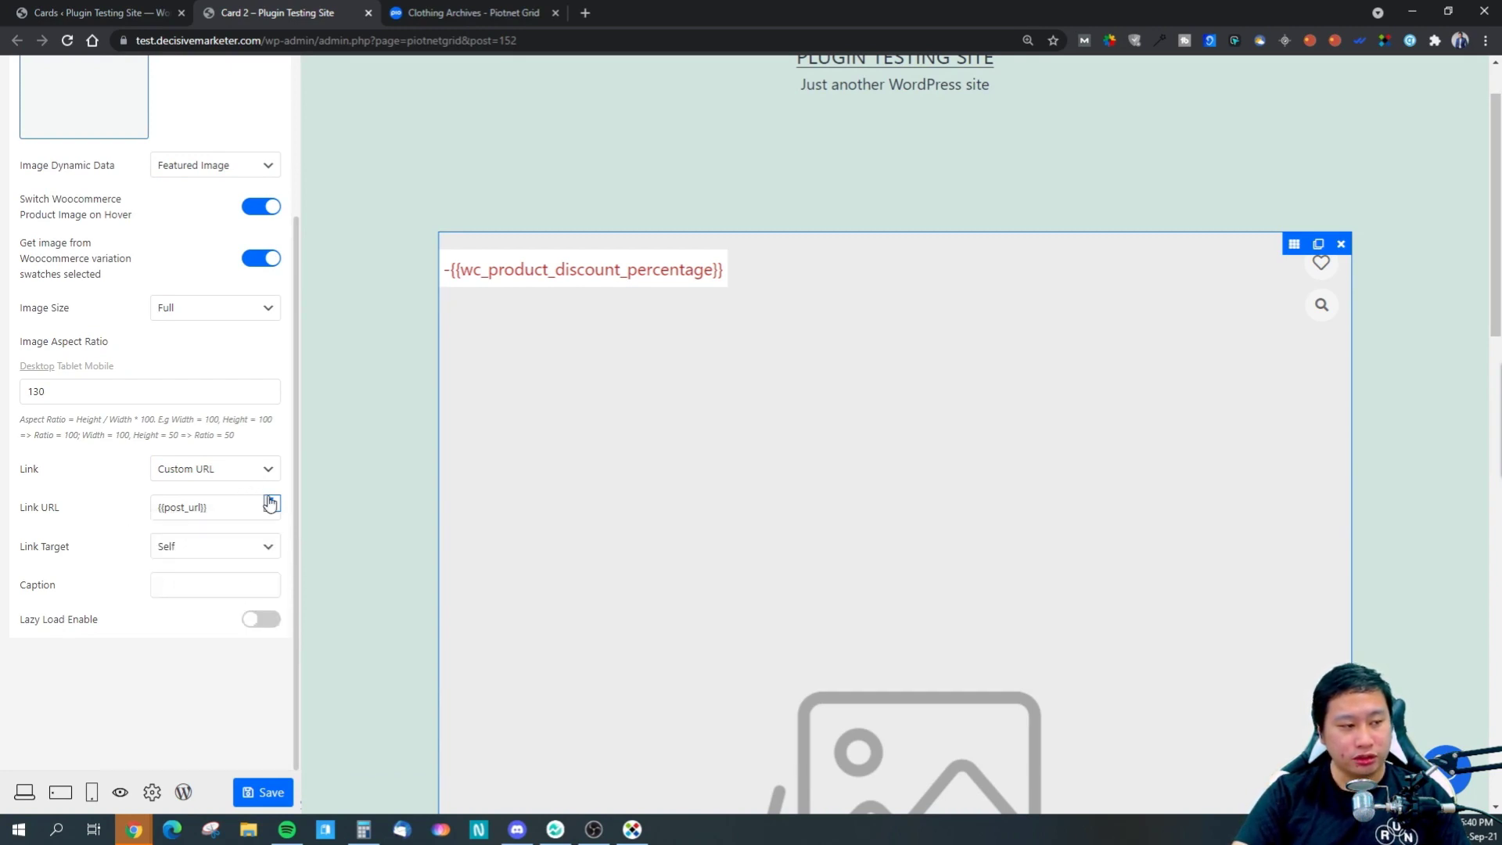
- Check the image's Link Target choices and keep Self
left_click(179, 554)
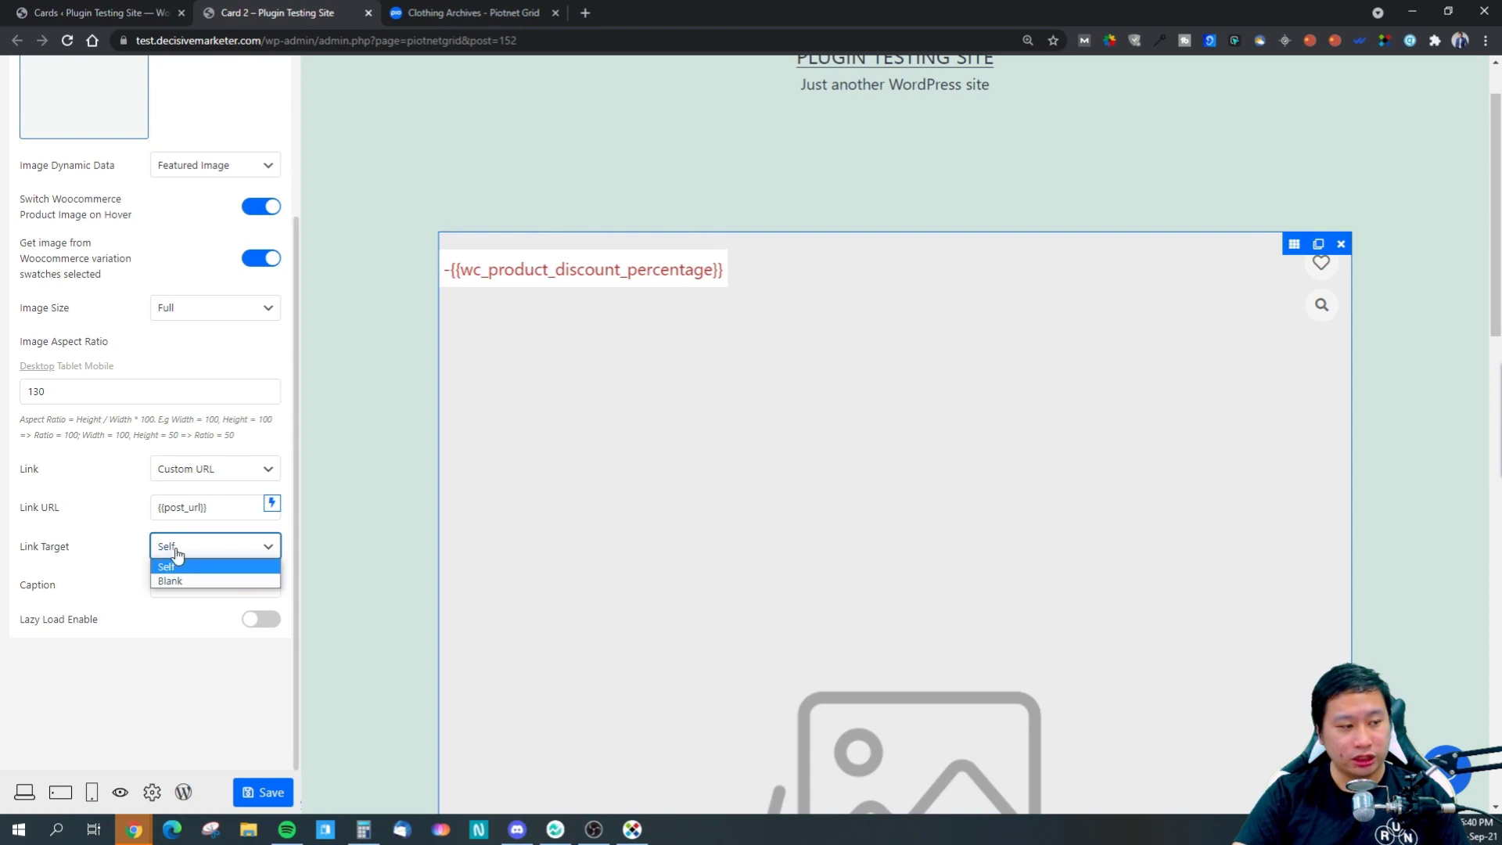
left_click(180, 570)
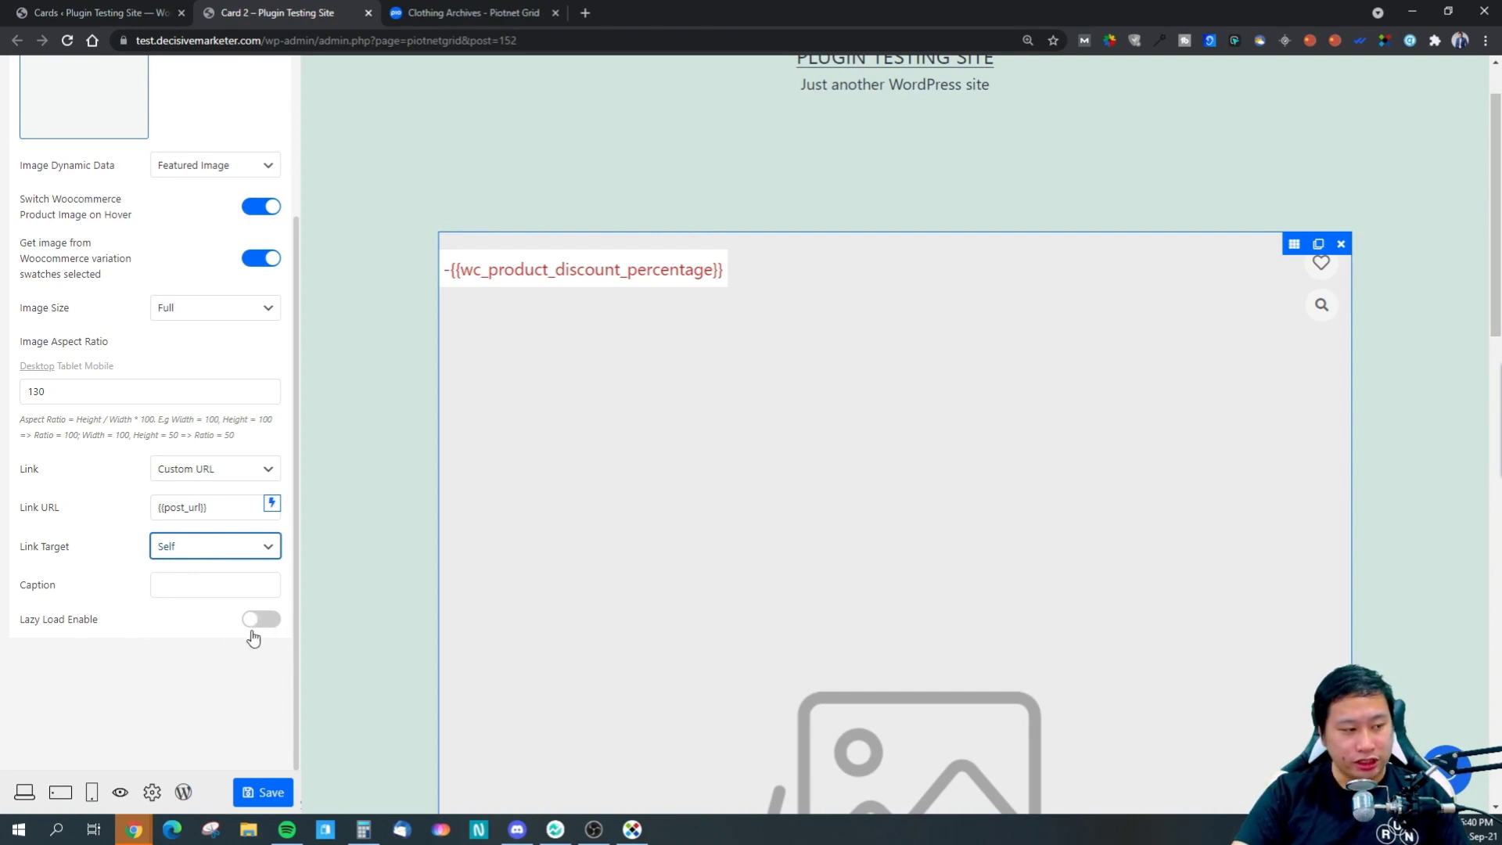
scroll(225, 466, "up", 5)
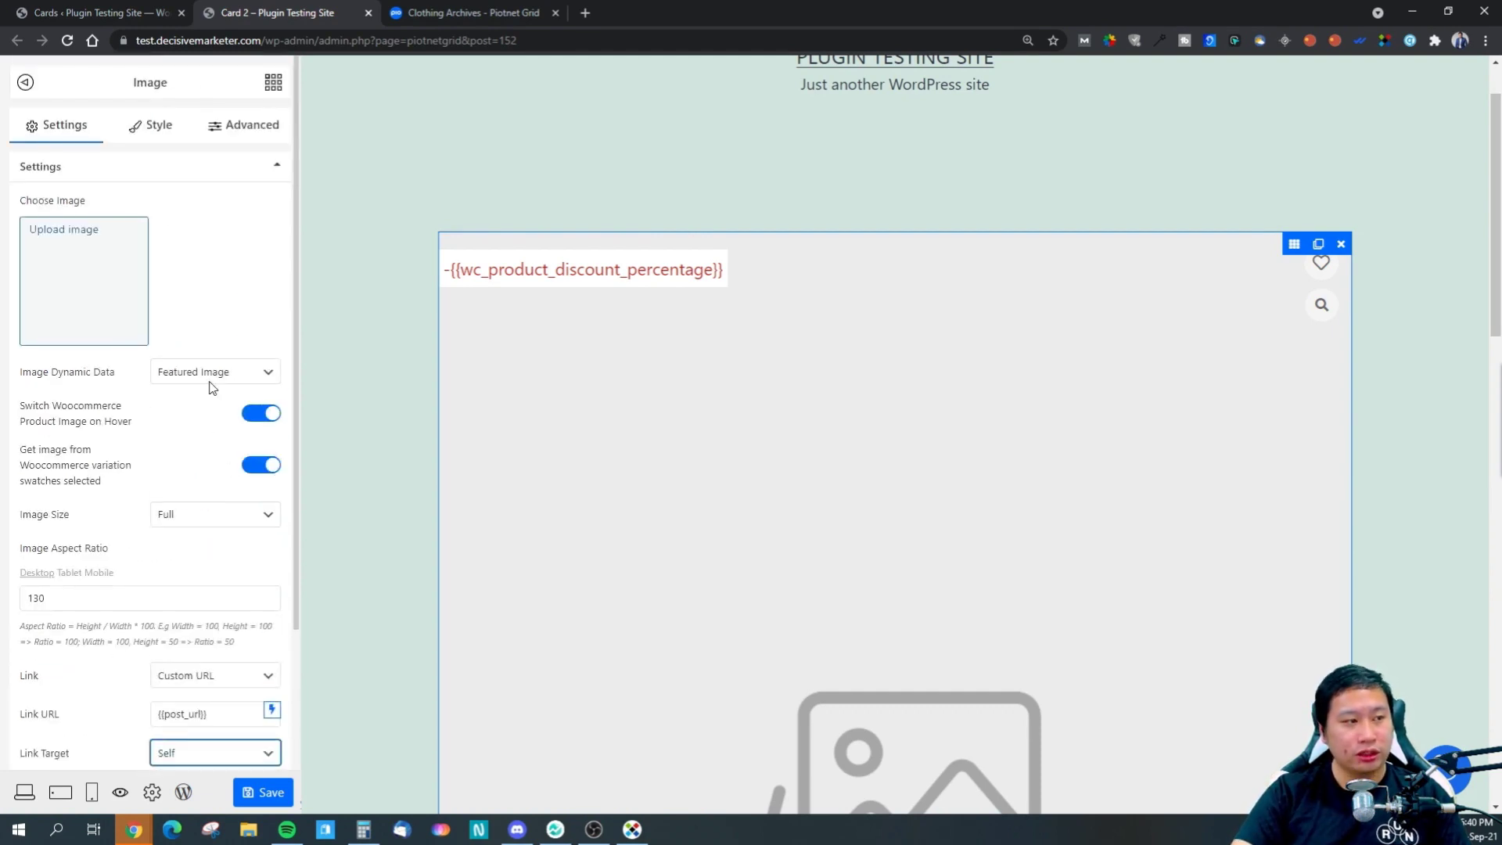
- Review the image's style options and advanced settings, including its animation timing, and collapse the settings area
left_click(146, 125)
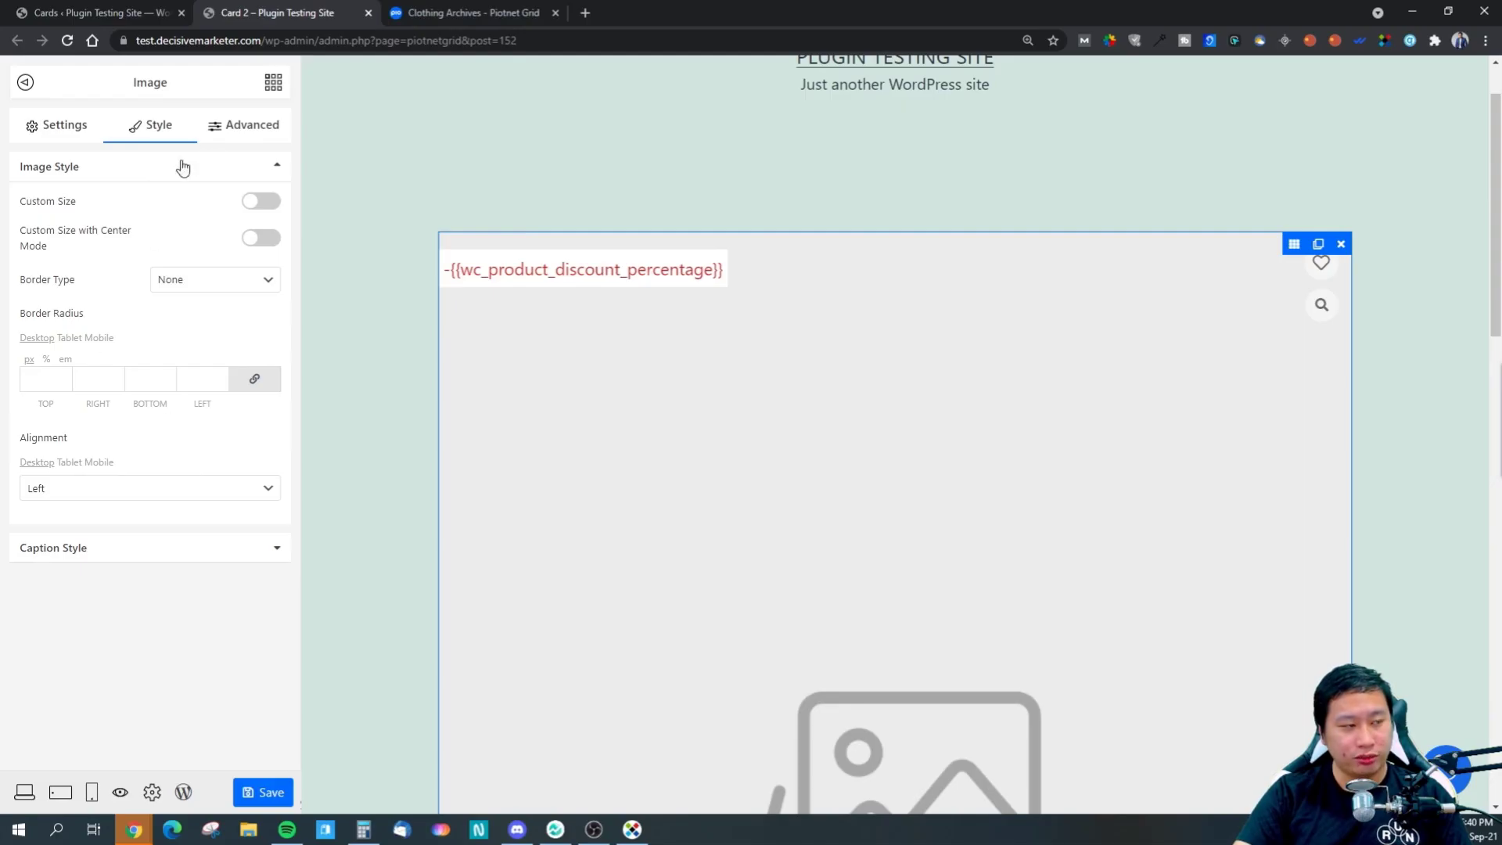
left_click(232, 128)
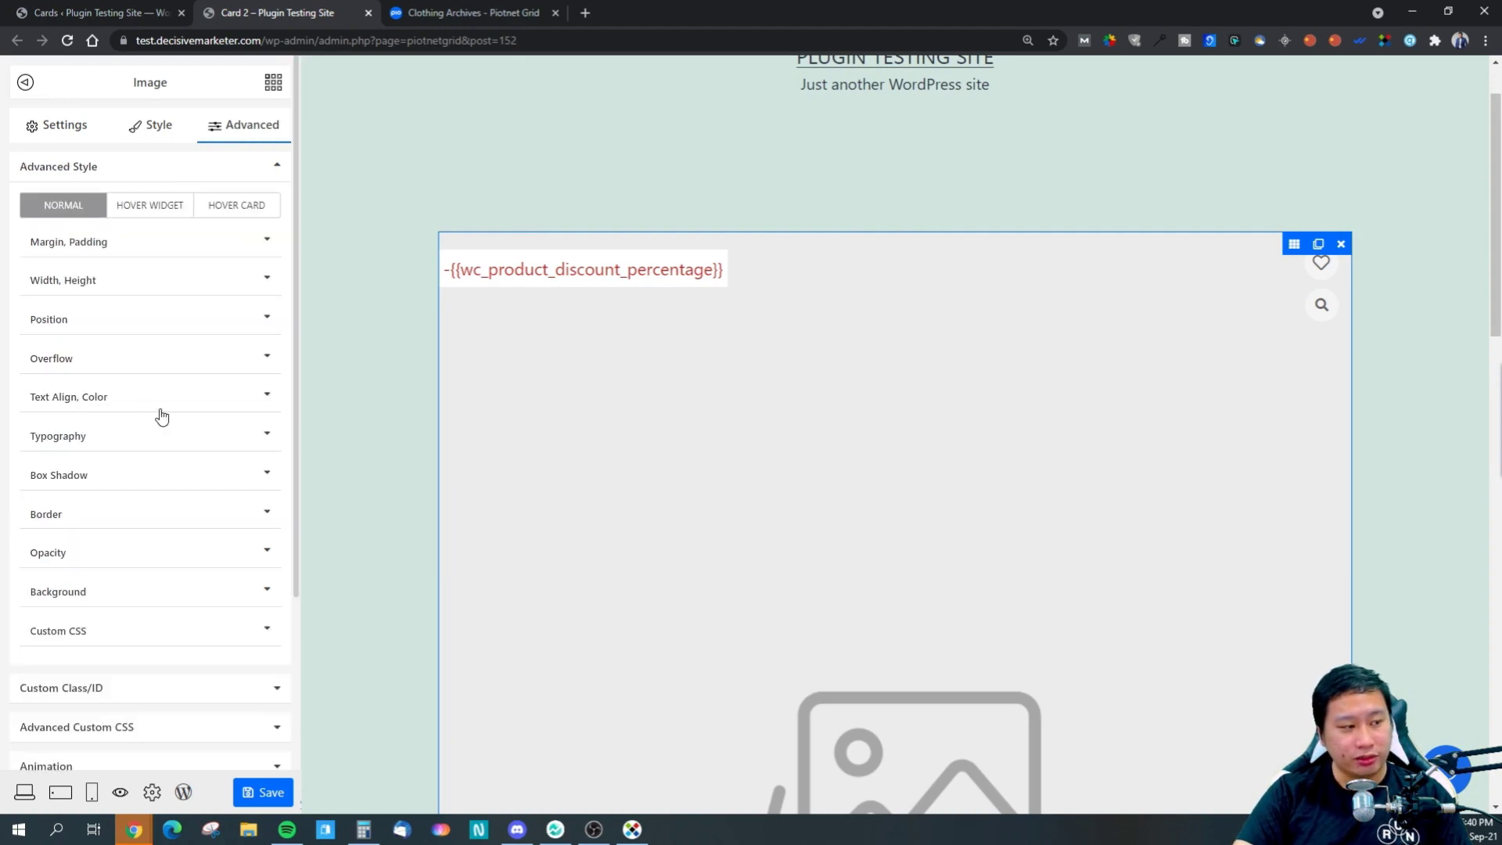
scroll(112, 524, "down", 3)
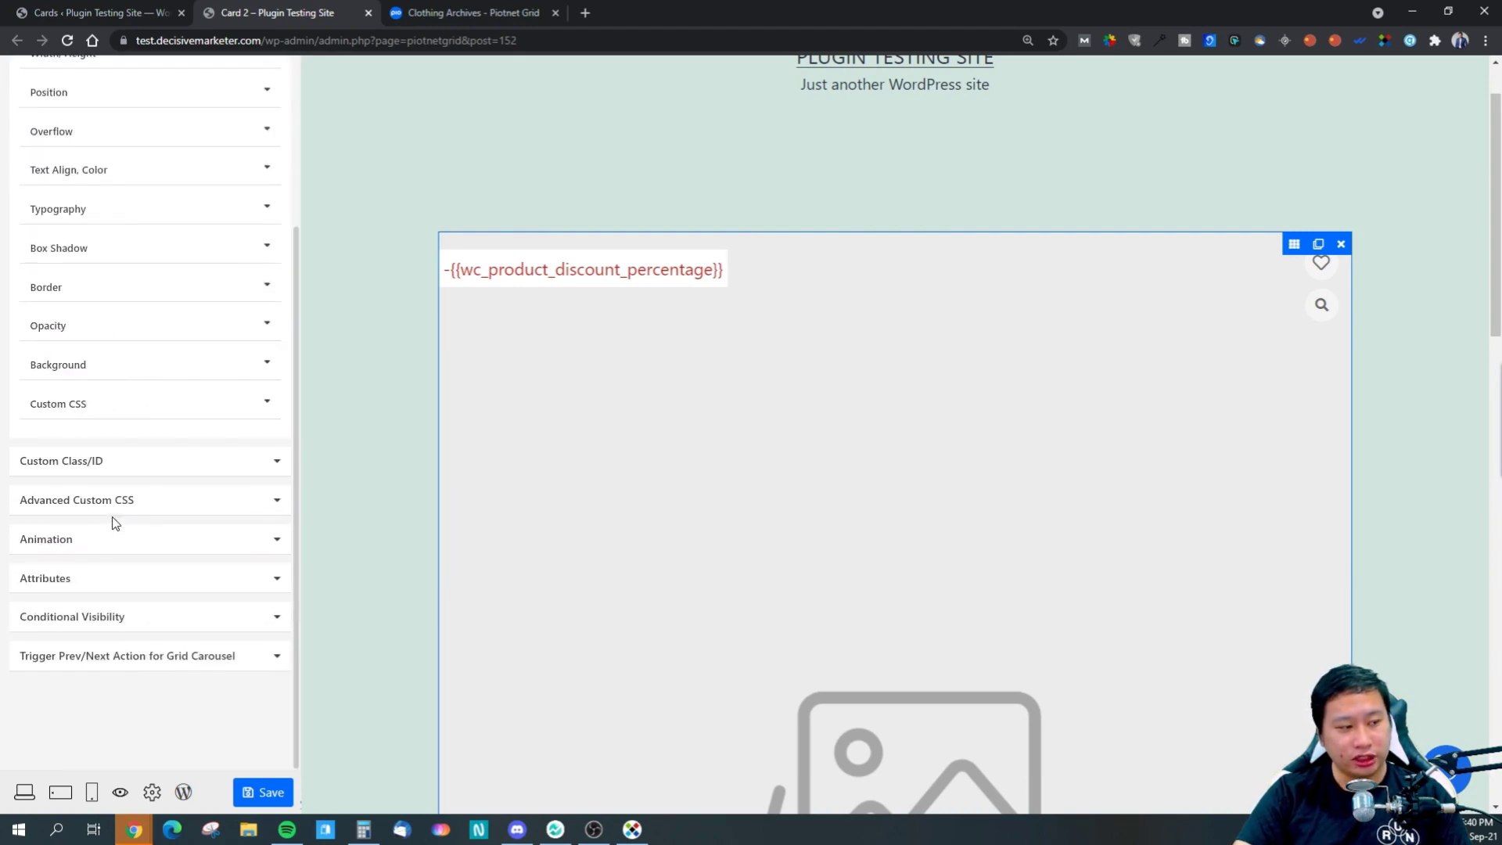
left_click(64, 548)
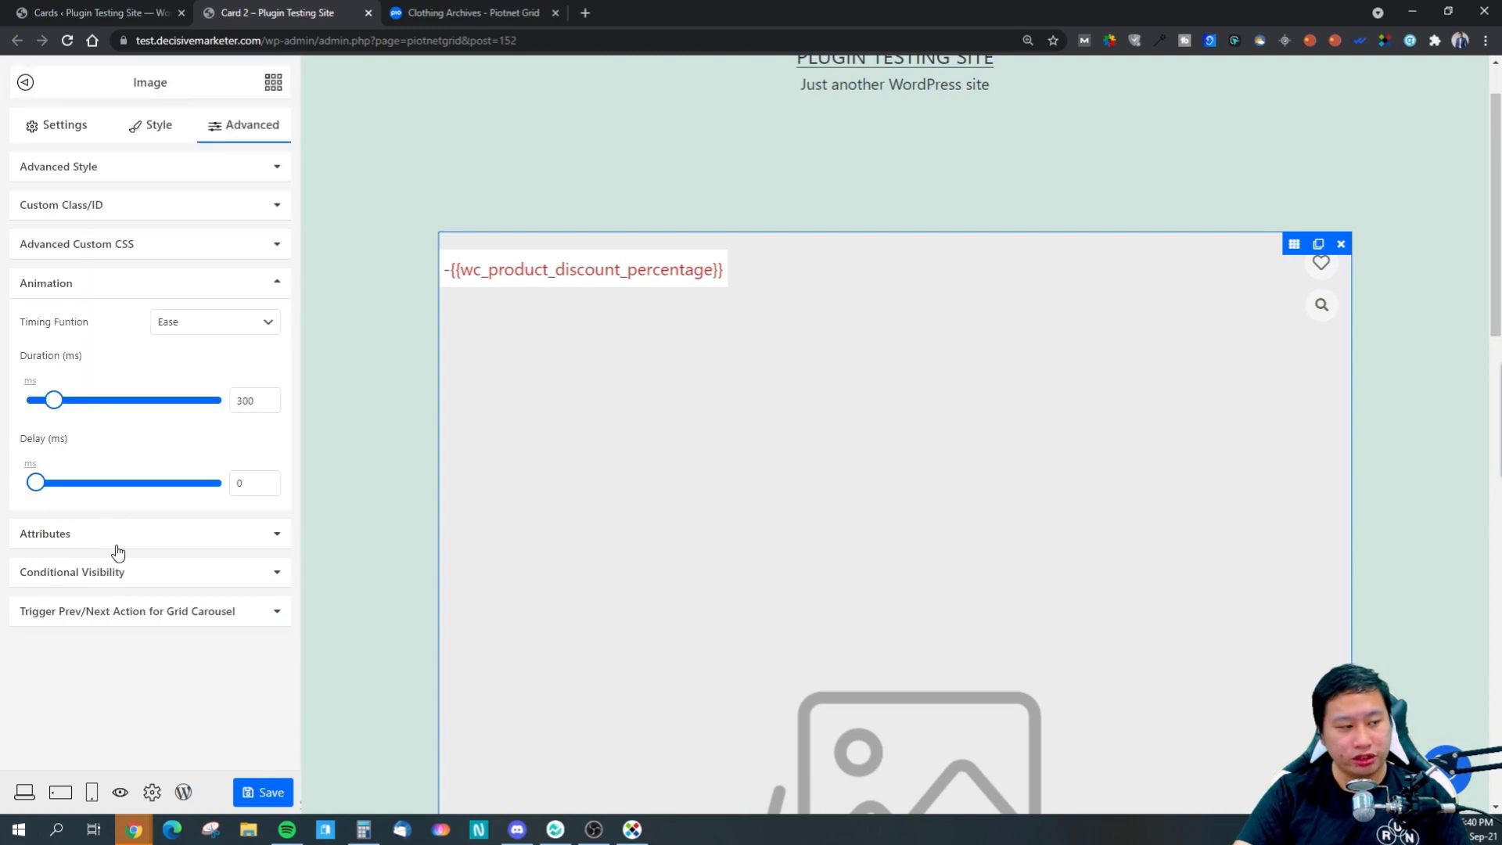
left_click(25, 81)
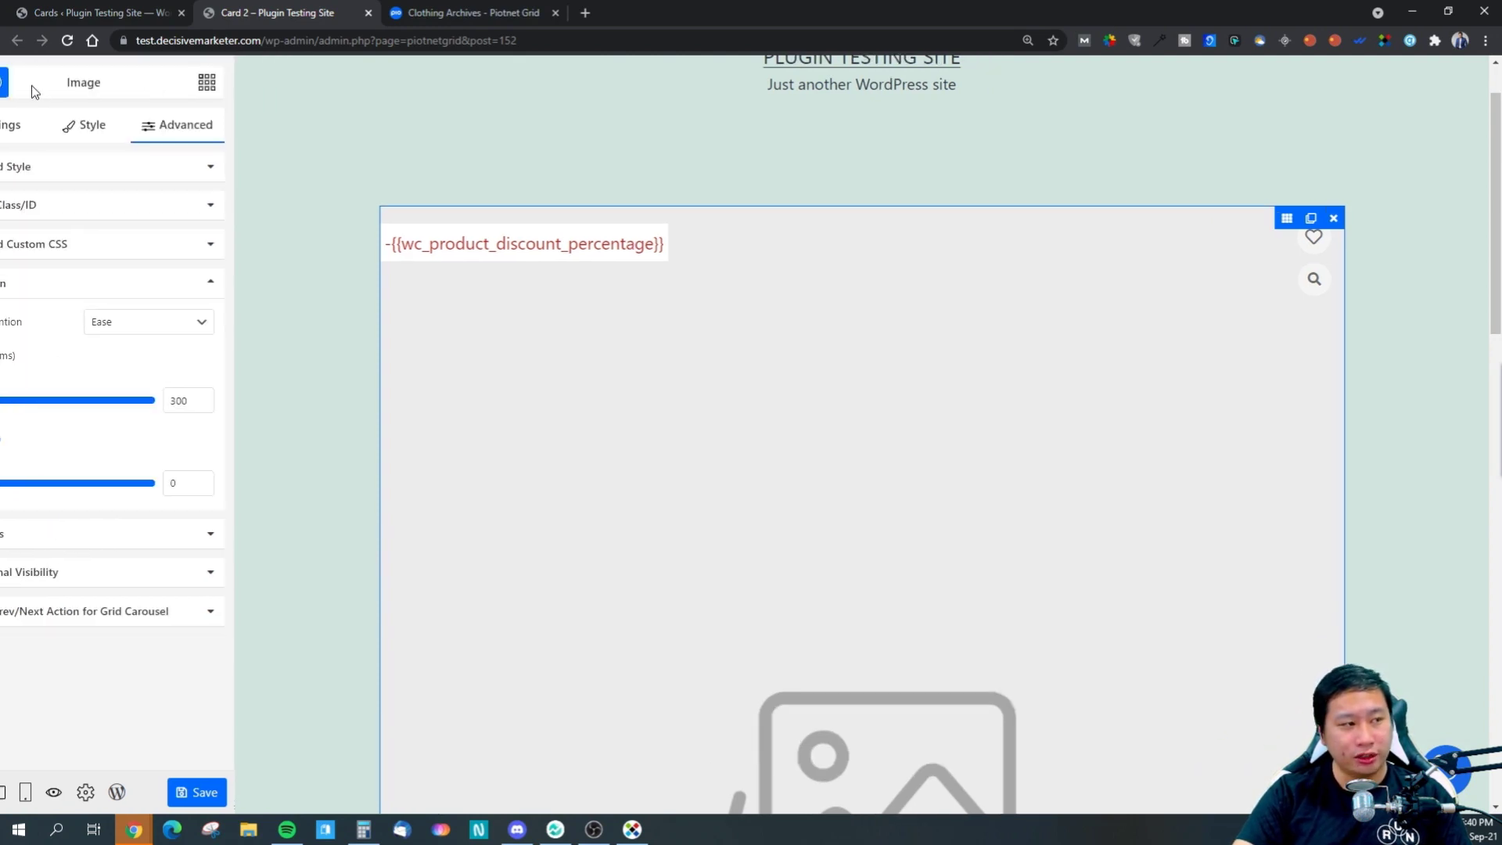
- Close the Card 2 editor and open Piotnet Grid's Grids list in the WordPress admin
left_click(365, 12)
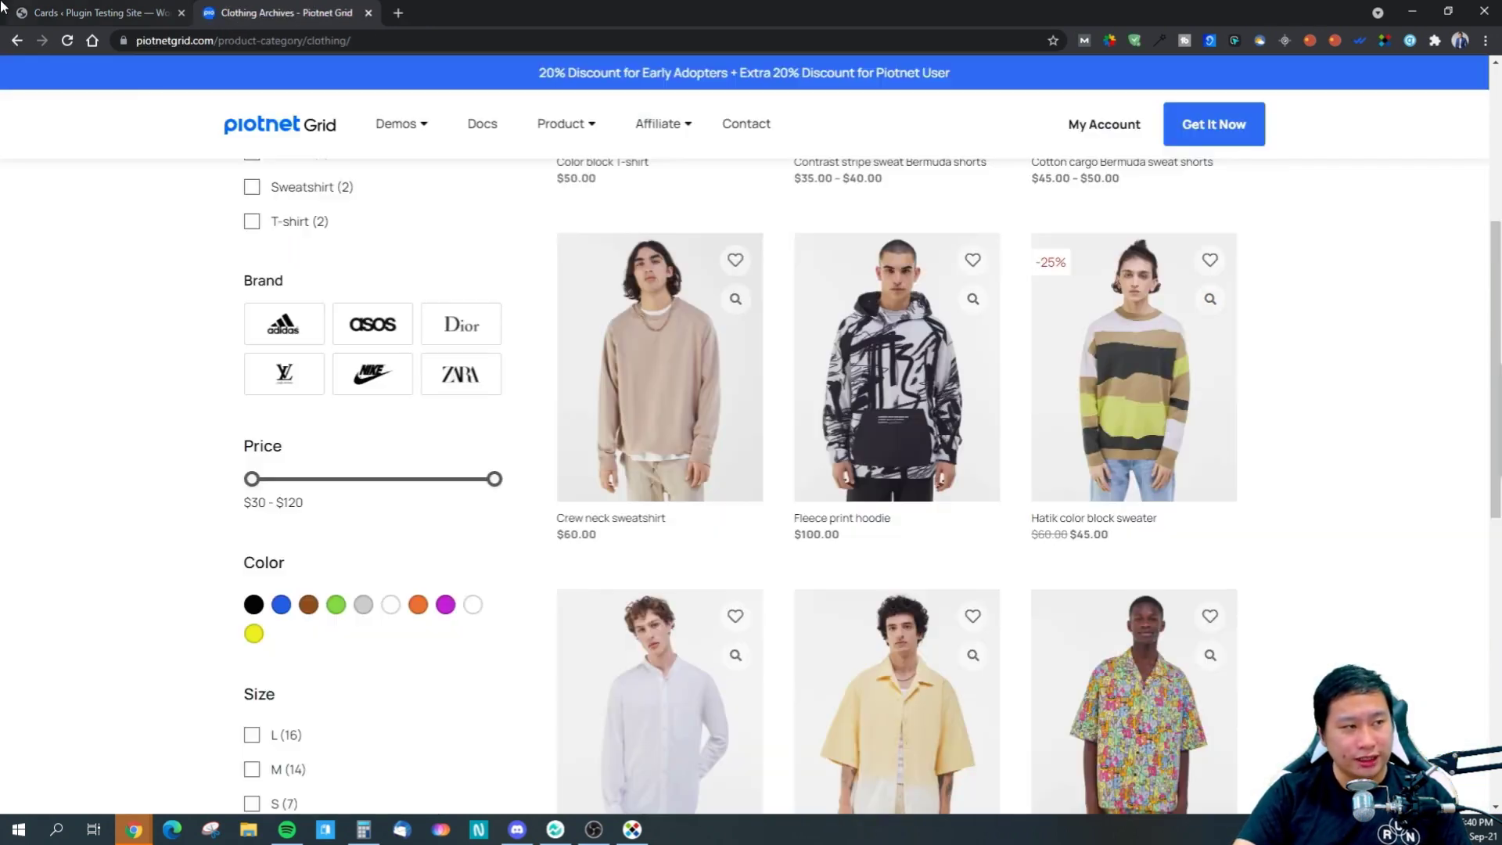
left_click(93, 9)
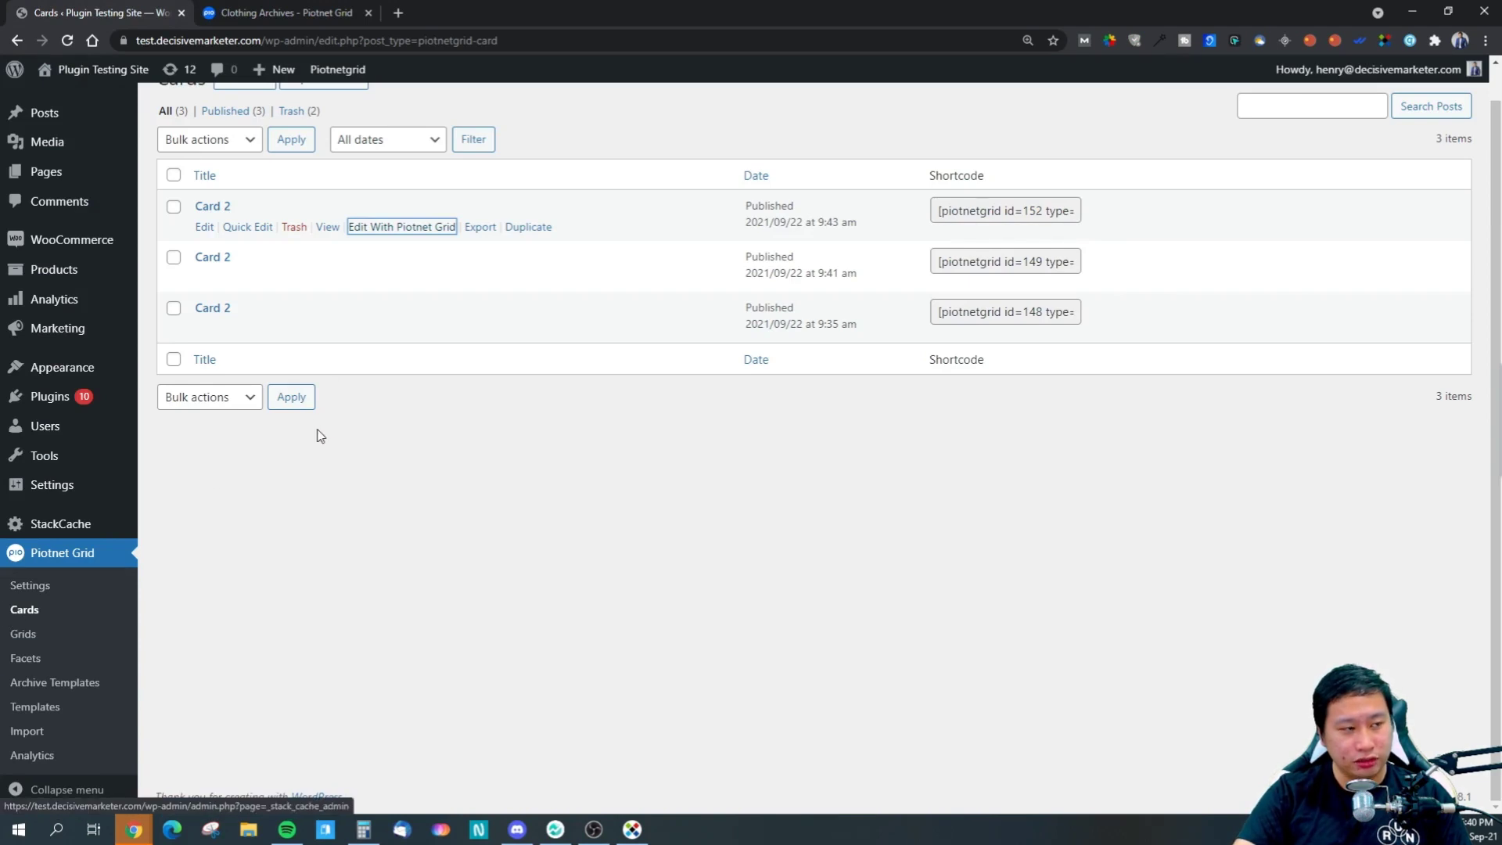
left_click(29, 639)
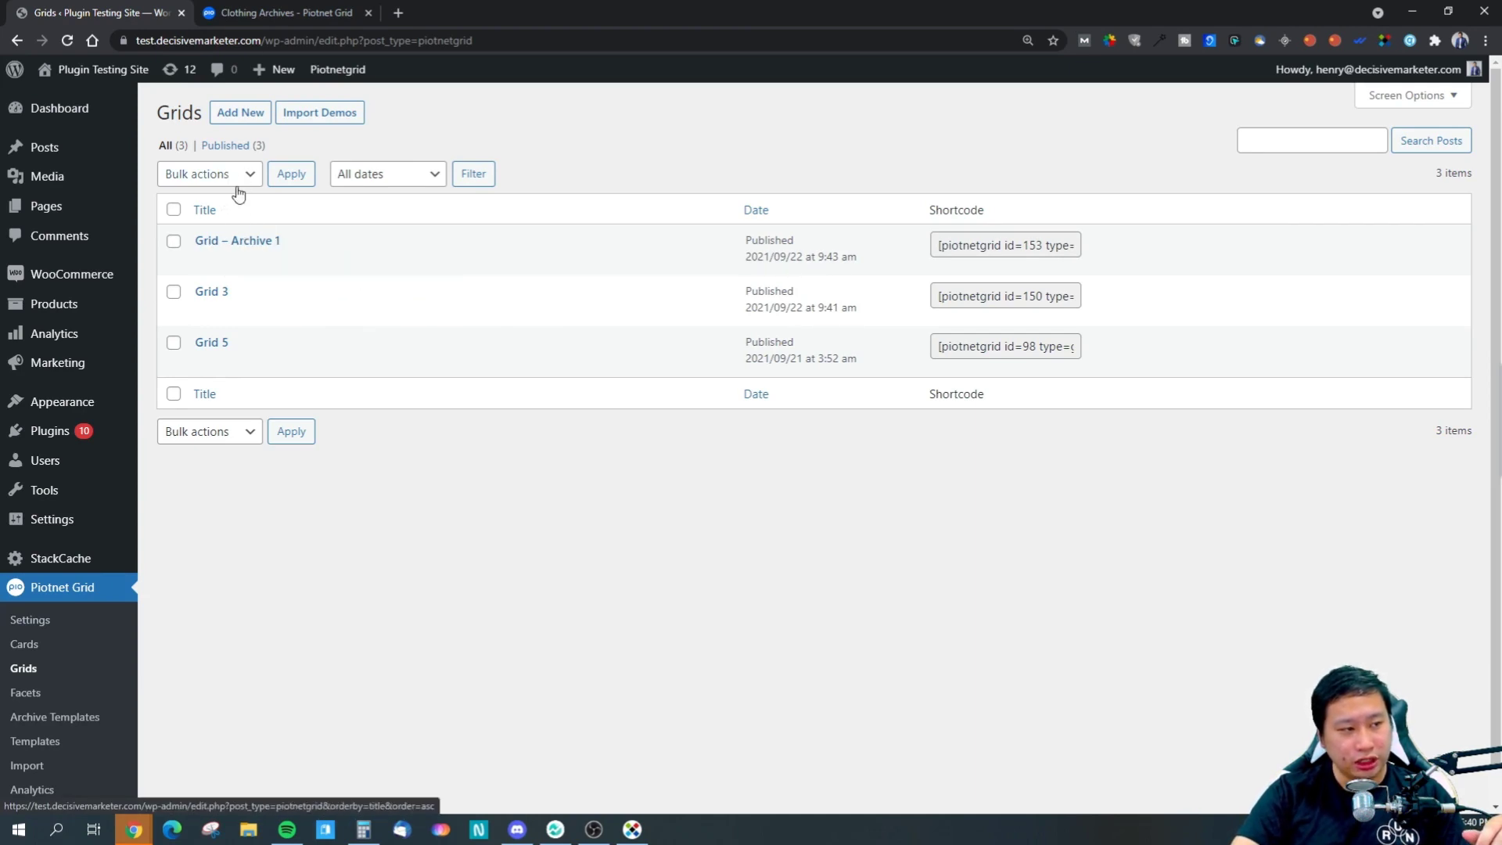
- View the Grid – Archive 1 page in a new browser tab, look through it and close it
right_click(321, 261)
left_click(338, 271)
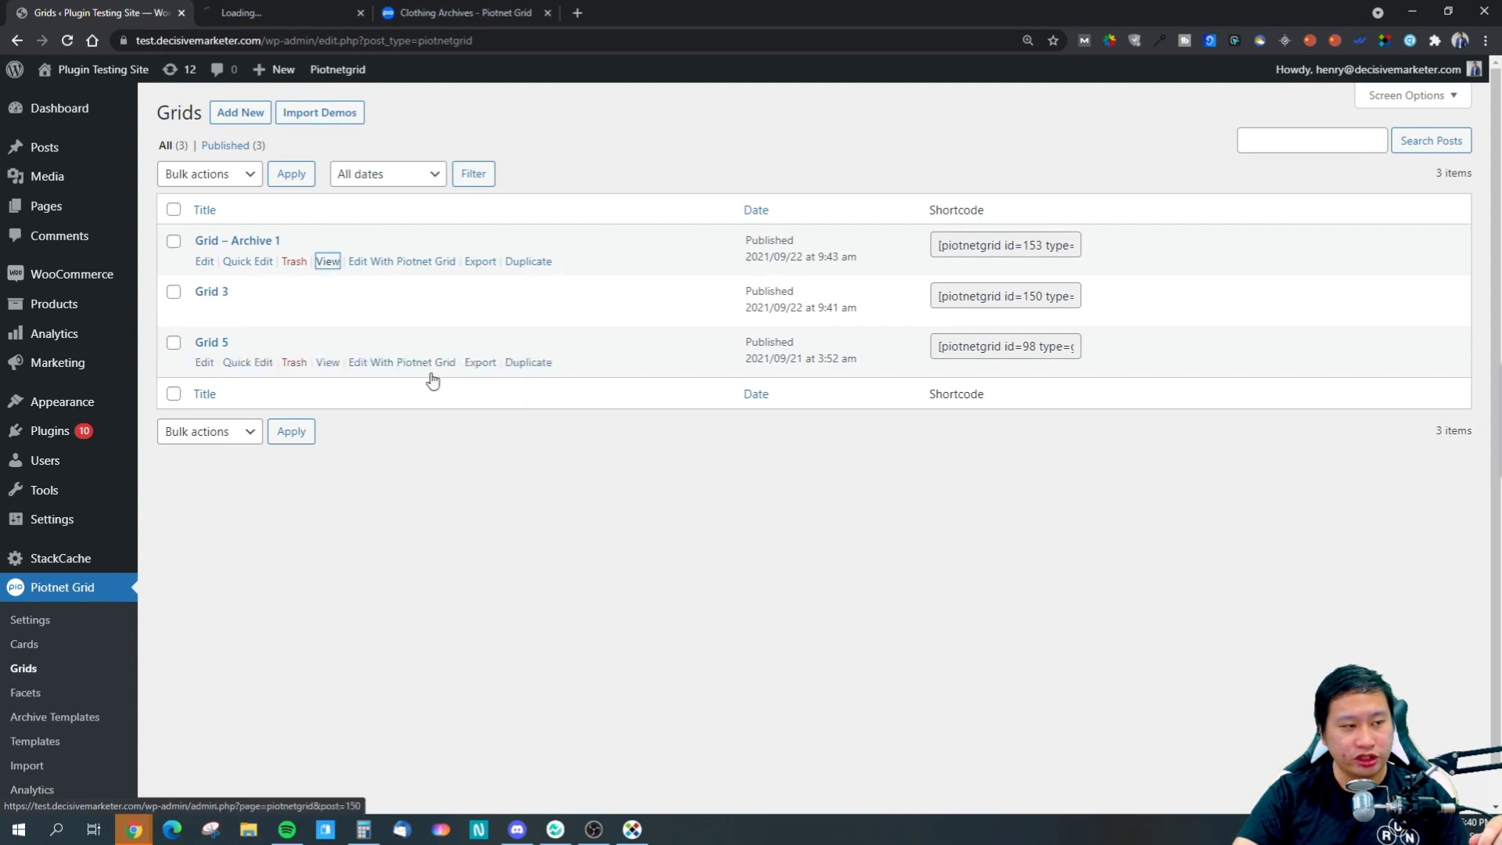
left_click(286, 14)
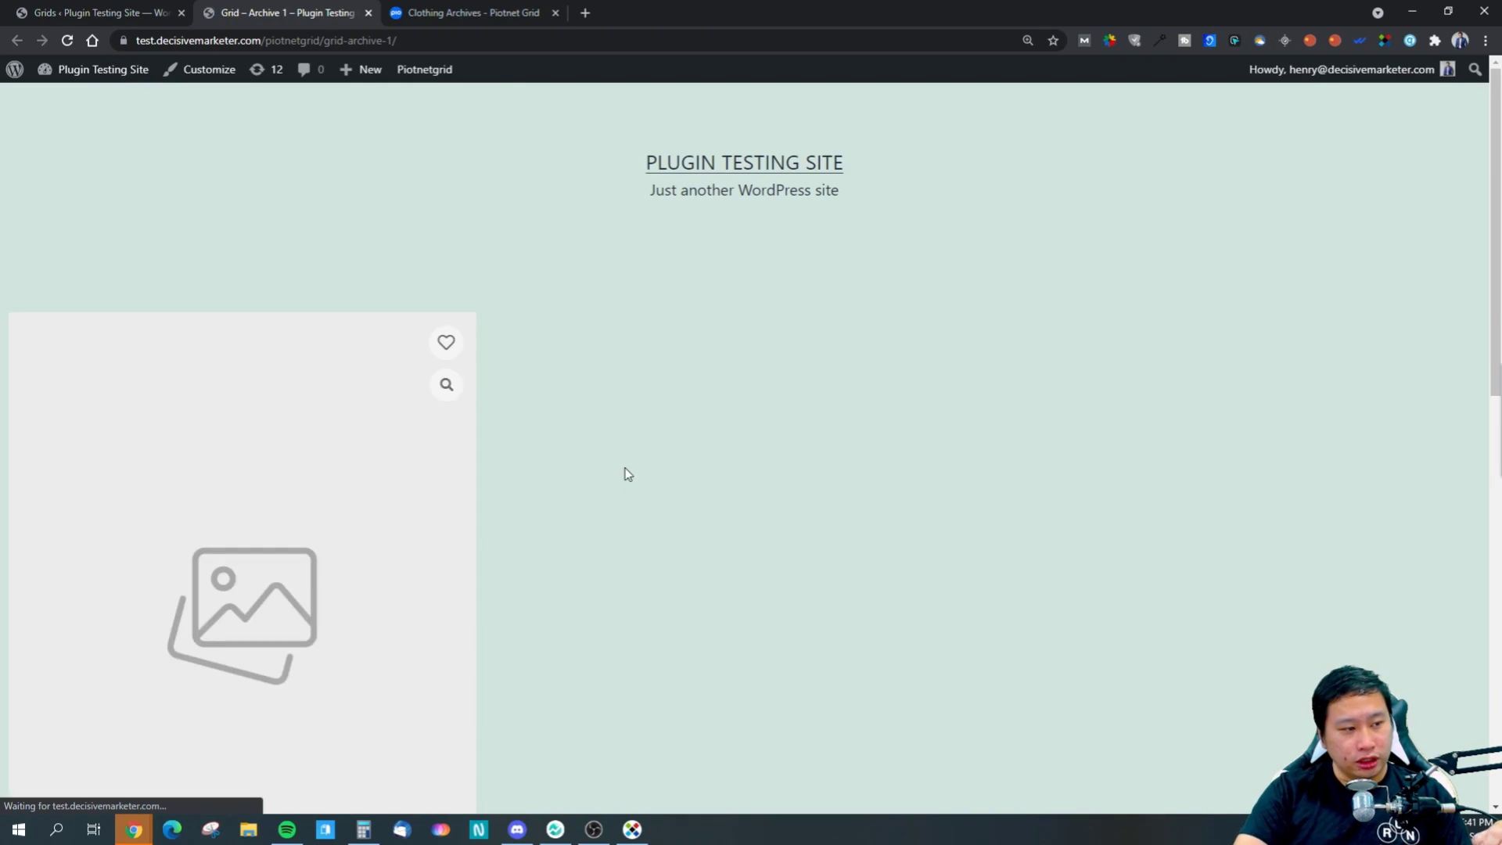
scroll(591, 441, "down", 5)
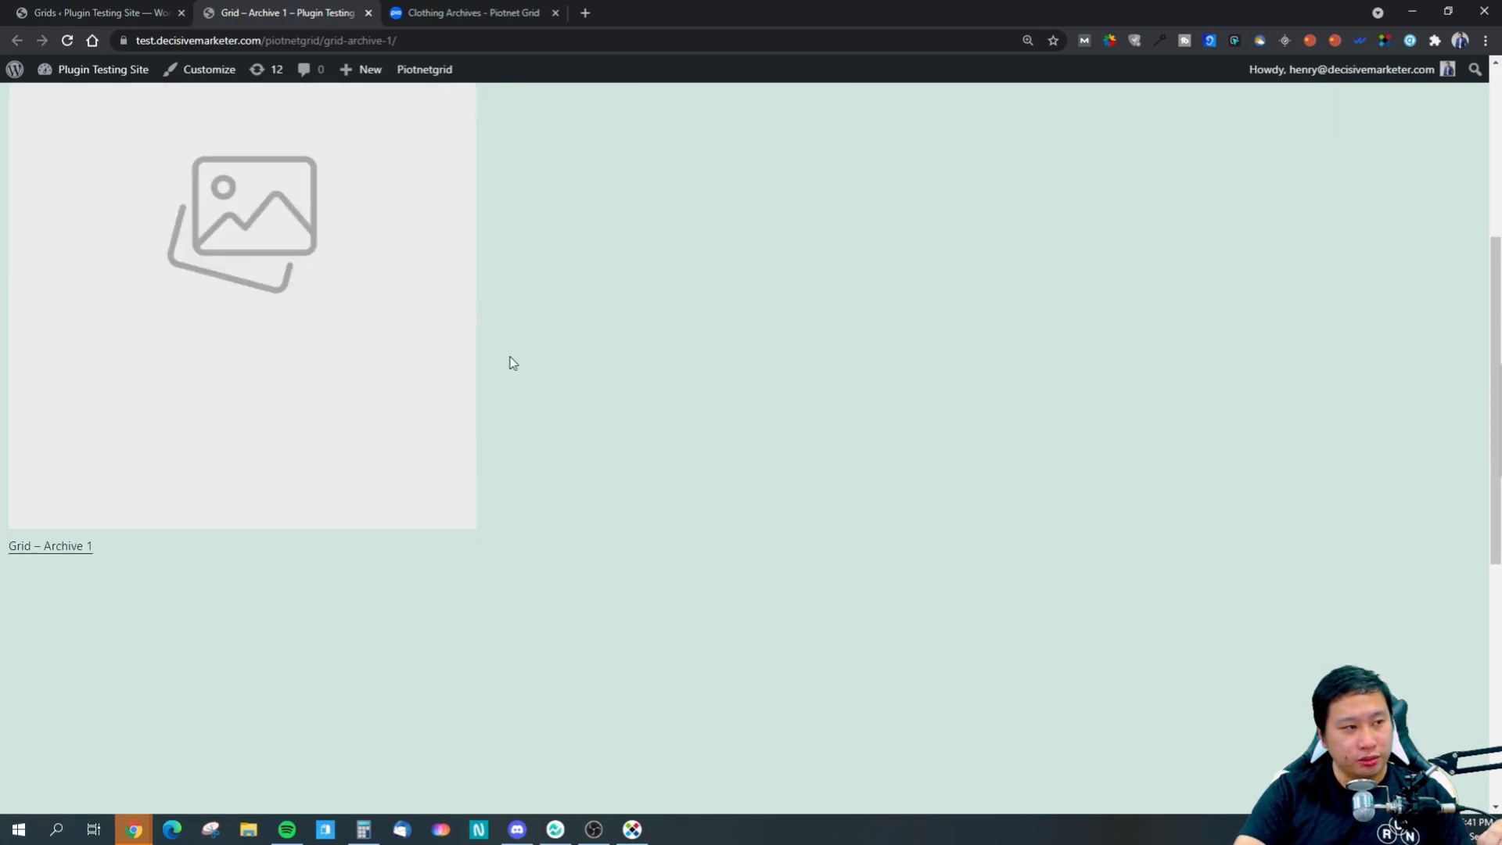
left_click(369, 13)
- Open the Grid 3 page from the Grids list in a new browser tab
mouse_move(271, 367)
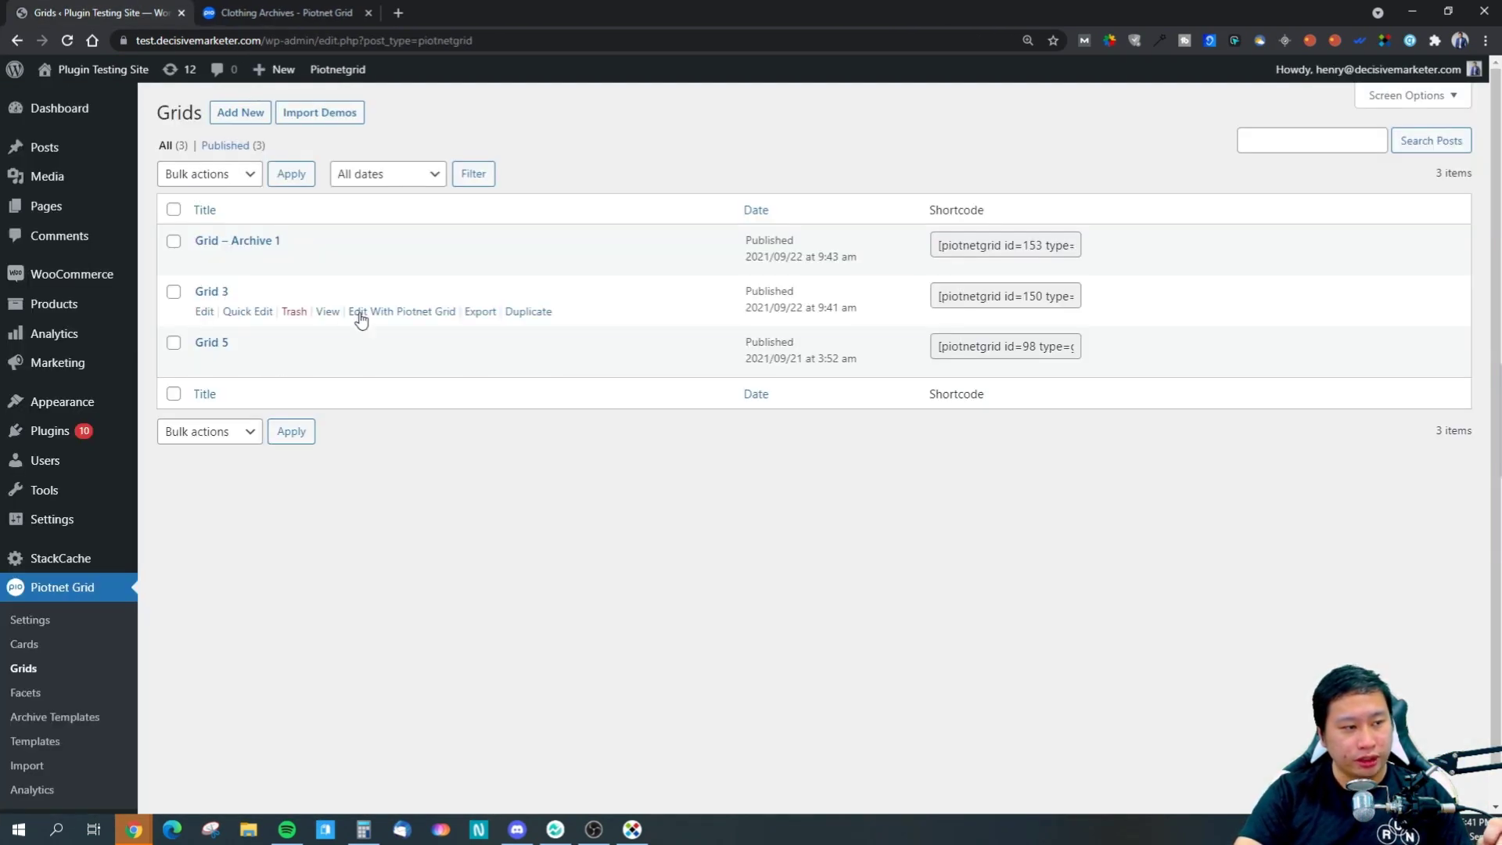
right_click(327, 311)
left_click(348, 324)
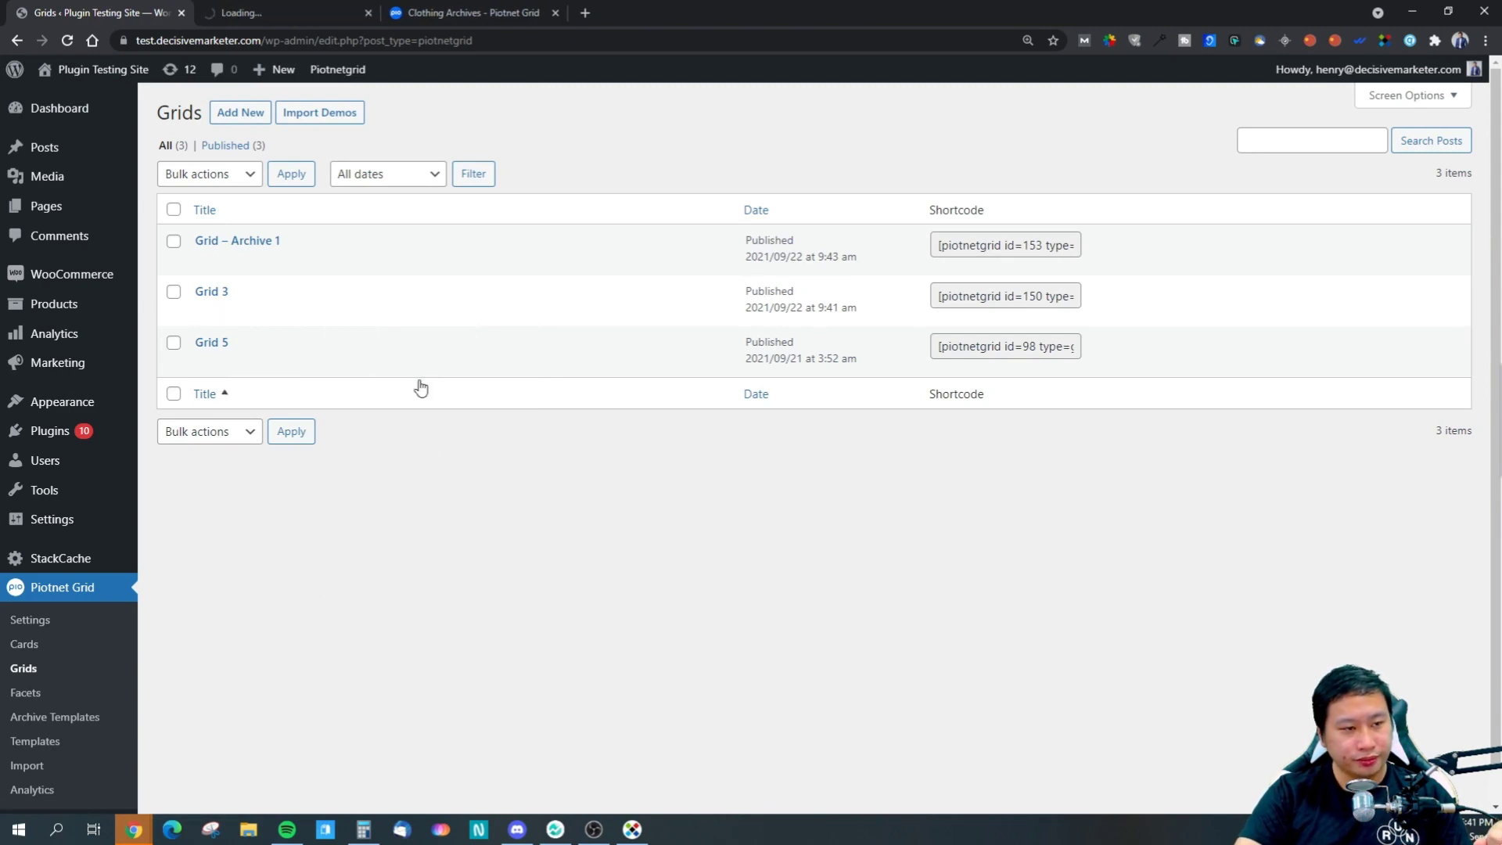
left_click(275, 14)
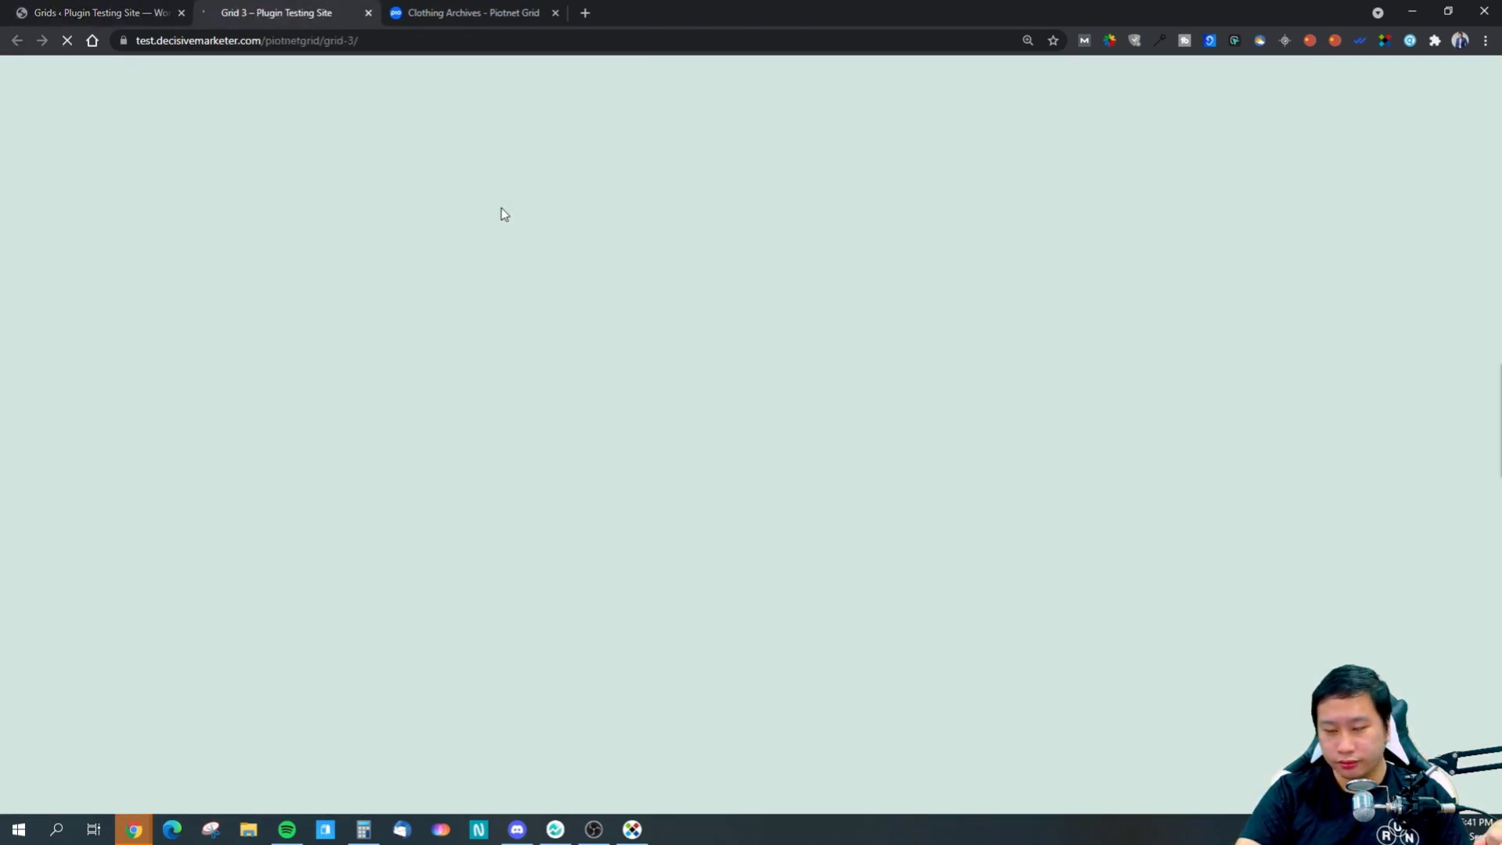
- Look through the product cards on the Grid 3 page, including their hover effects, and close the page
scroll(575, 320, "down", 4)
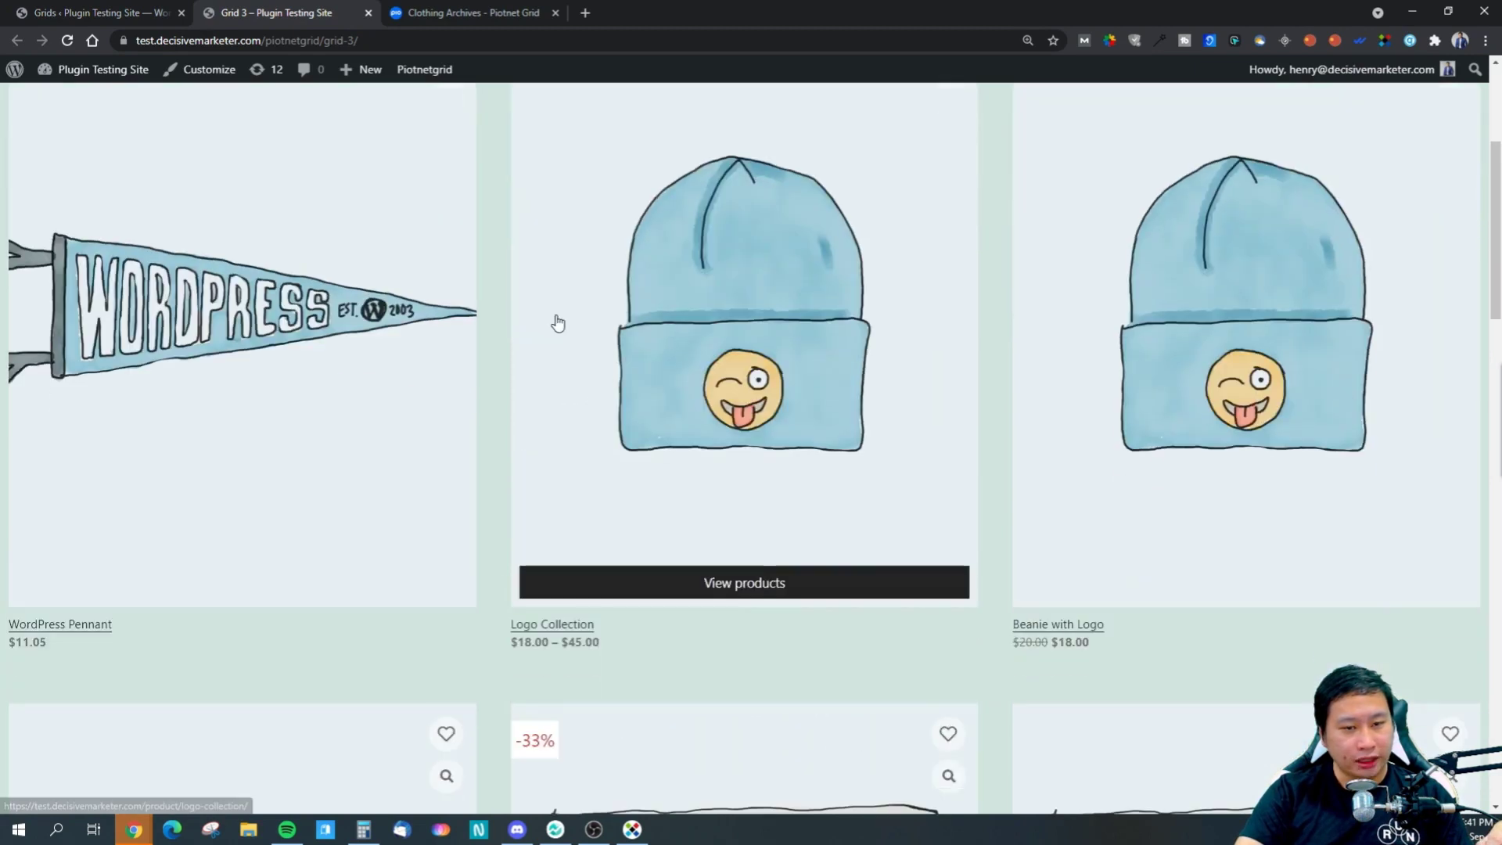
scroll(377, 365, "up", 3)
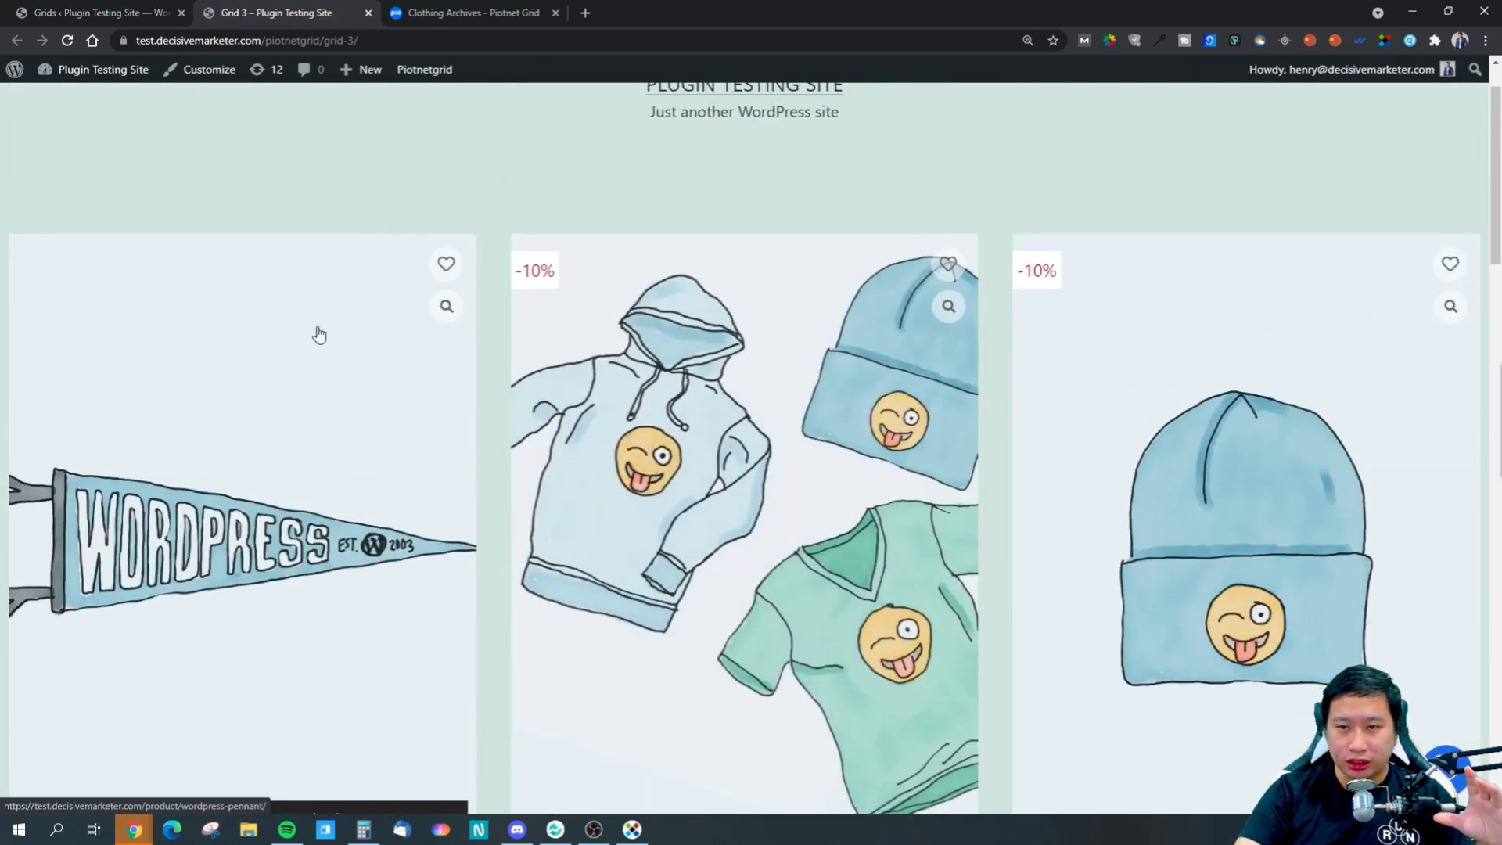
scroll(274, 309, "down", 4)
scroll(278, 305, "up", 4)
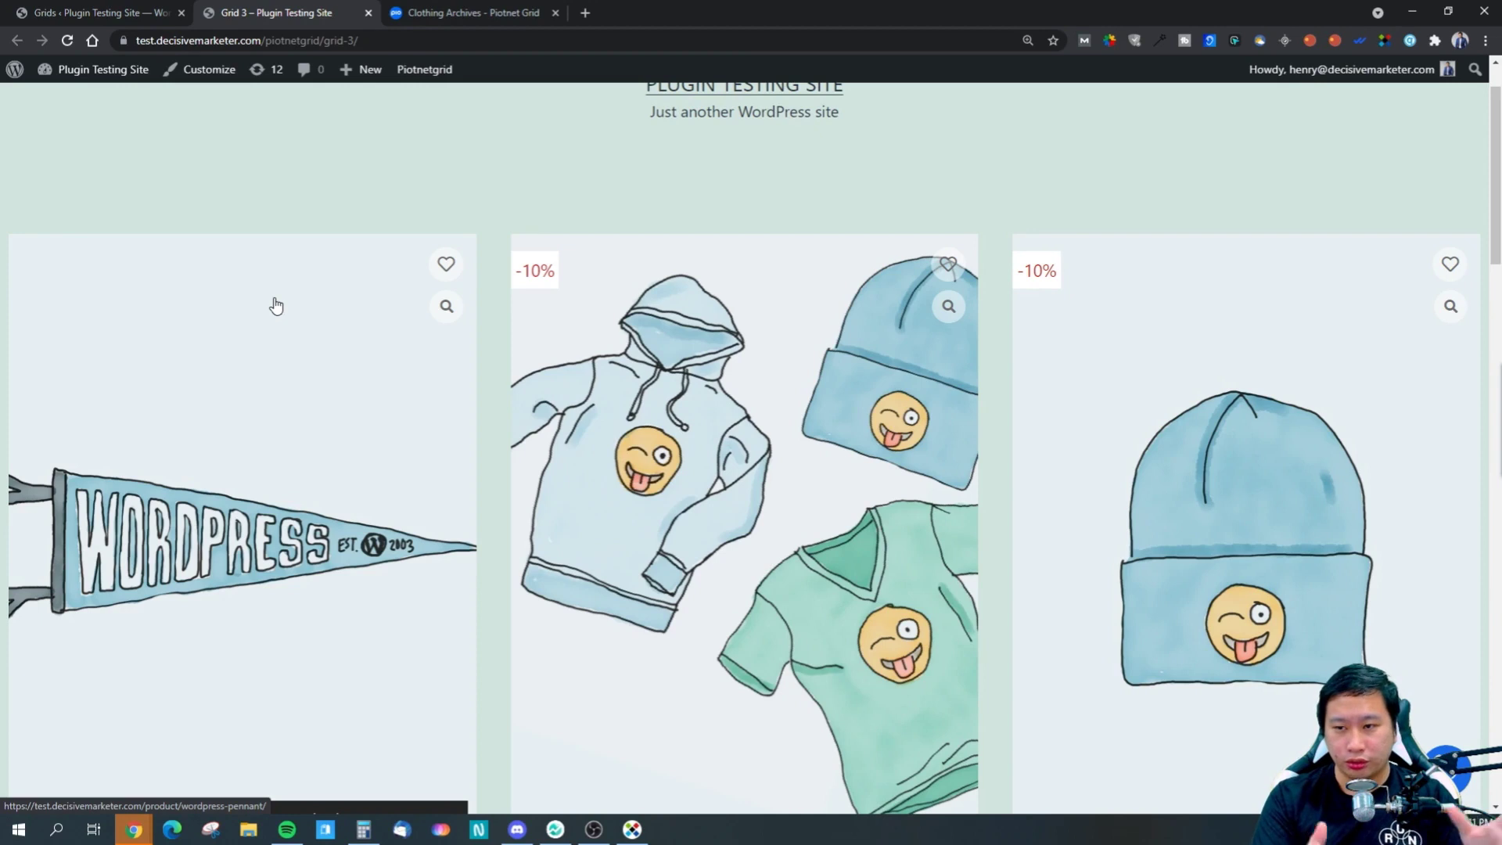
scroll(339, 358, "up", 1)
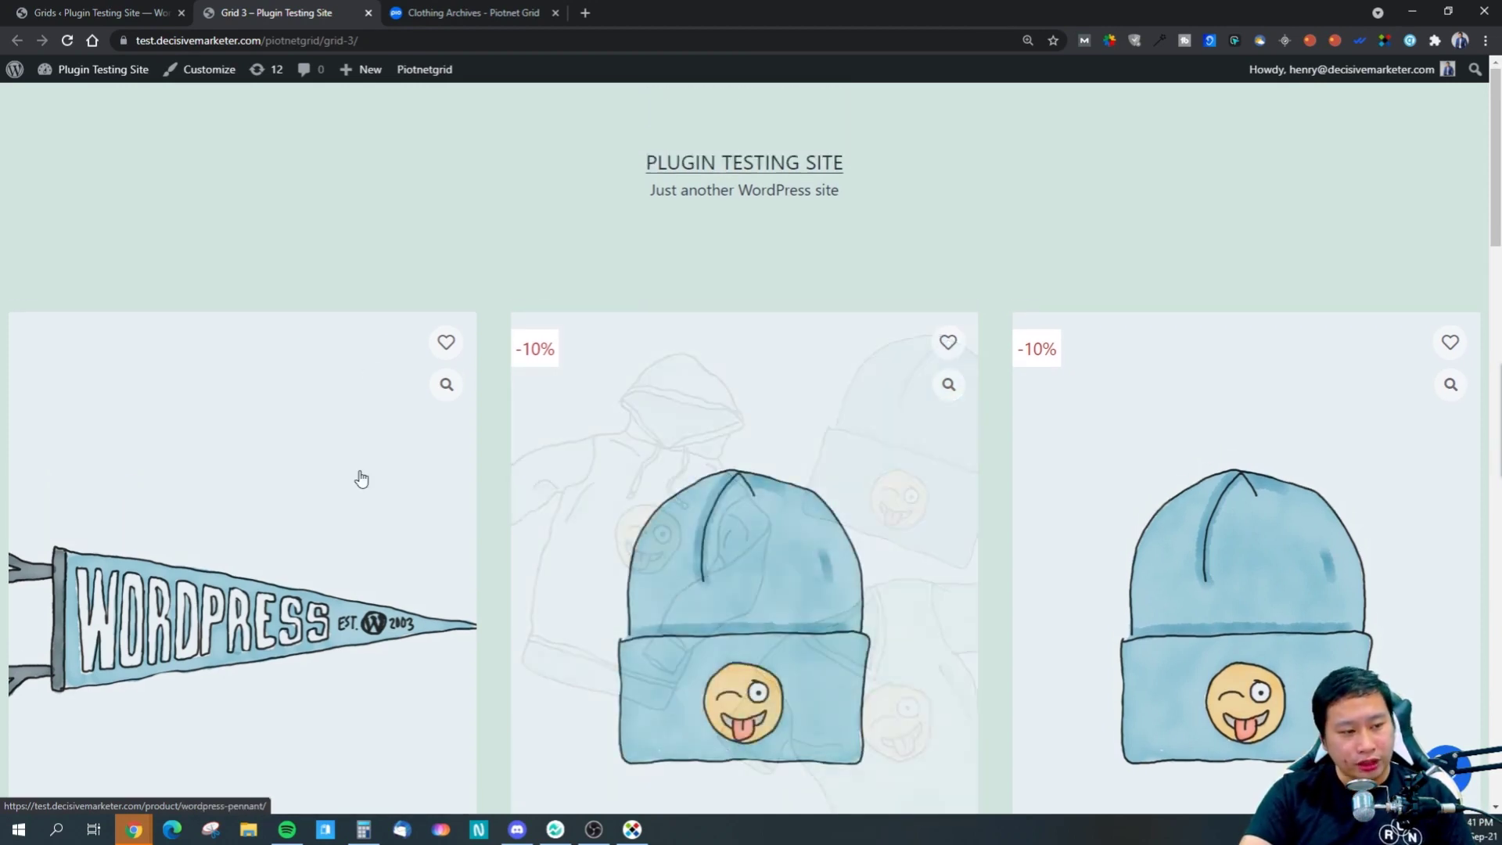
scroll(391, 485, "down", 7)
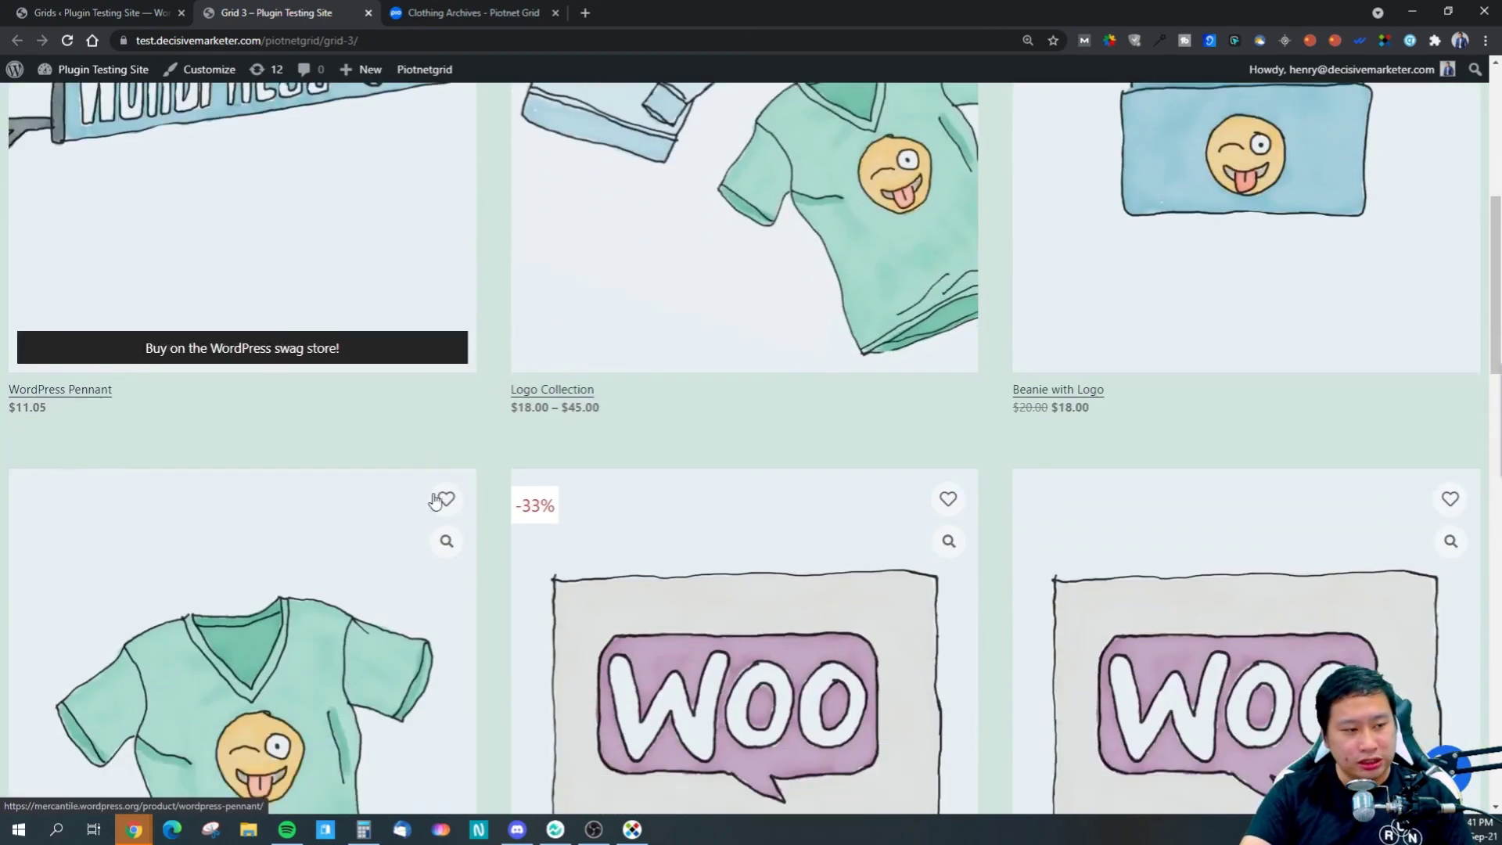
scroll(970, 469, "down", 5)
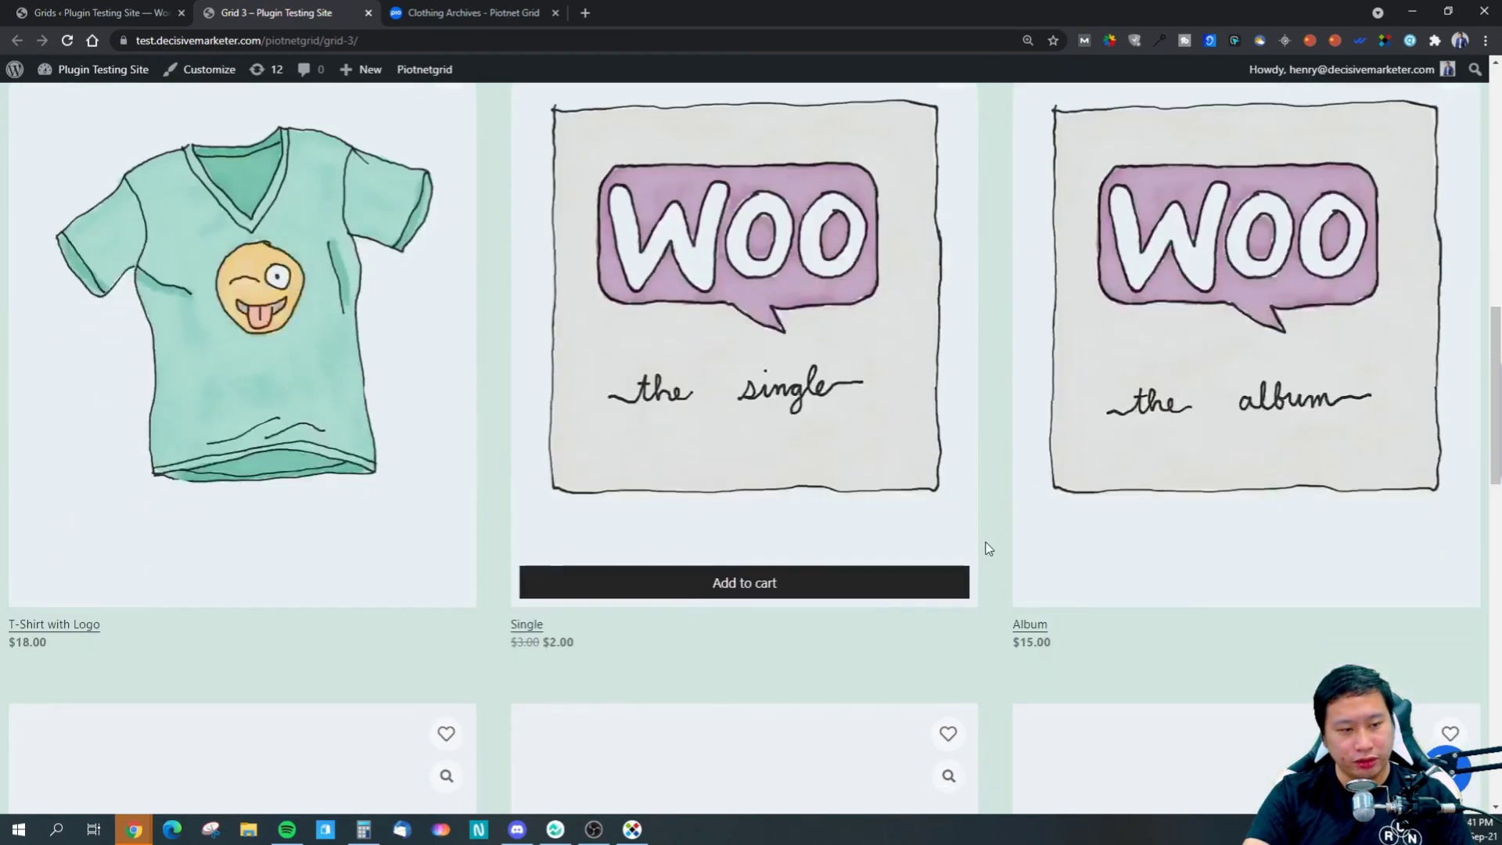
scroll(931, 524, "up", 3)
scroll(875, 507, "up", 4)
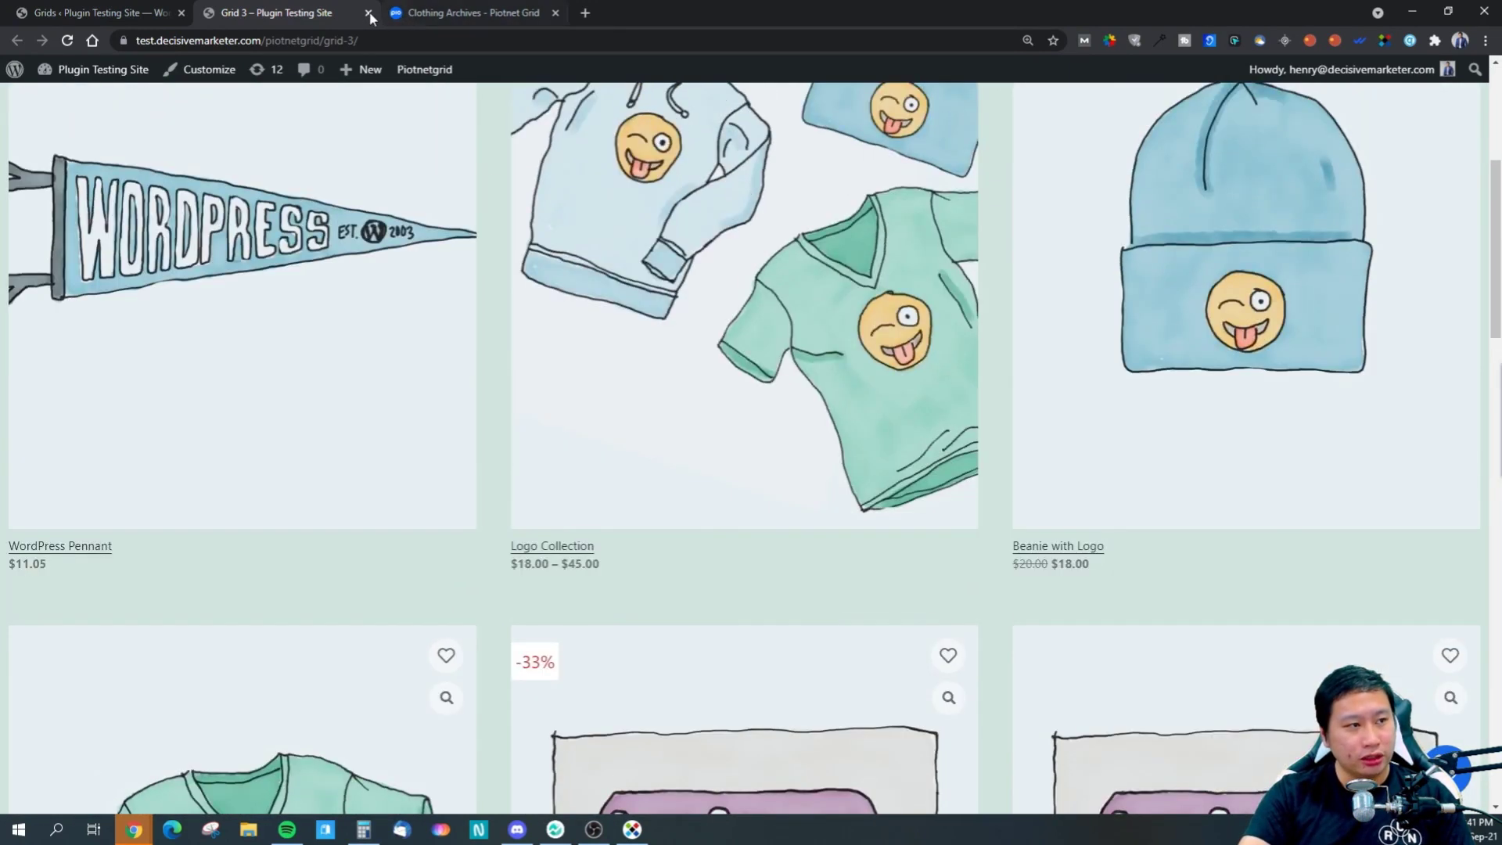
left_click(368, 13)
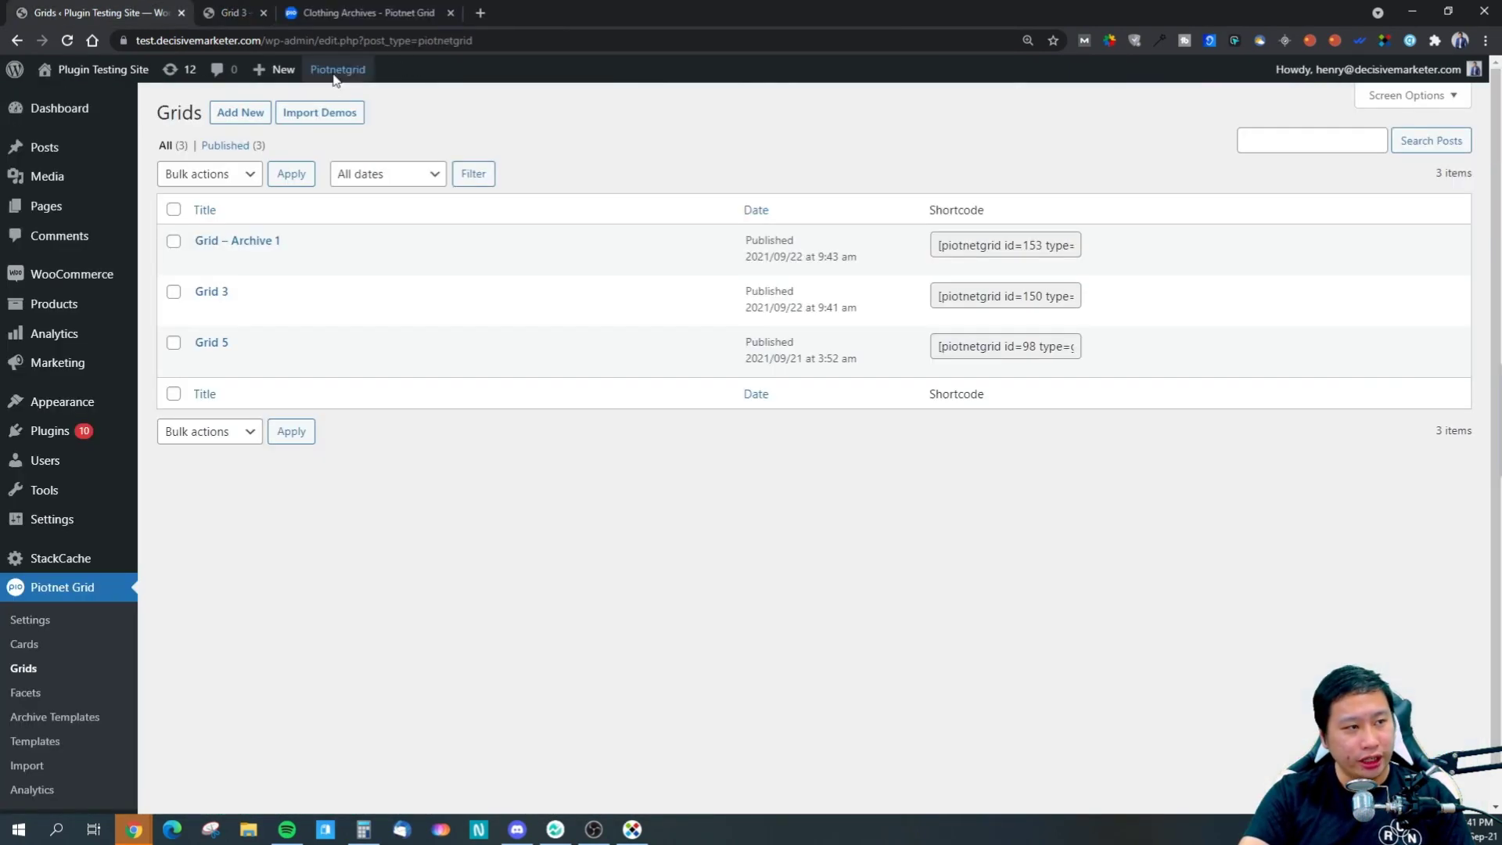
- Open Piotnet Grid's Facets list and look through the first Facet 3 page in a new browser tab
left_click(25, 694)
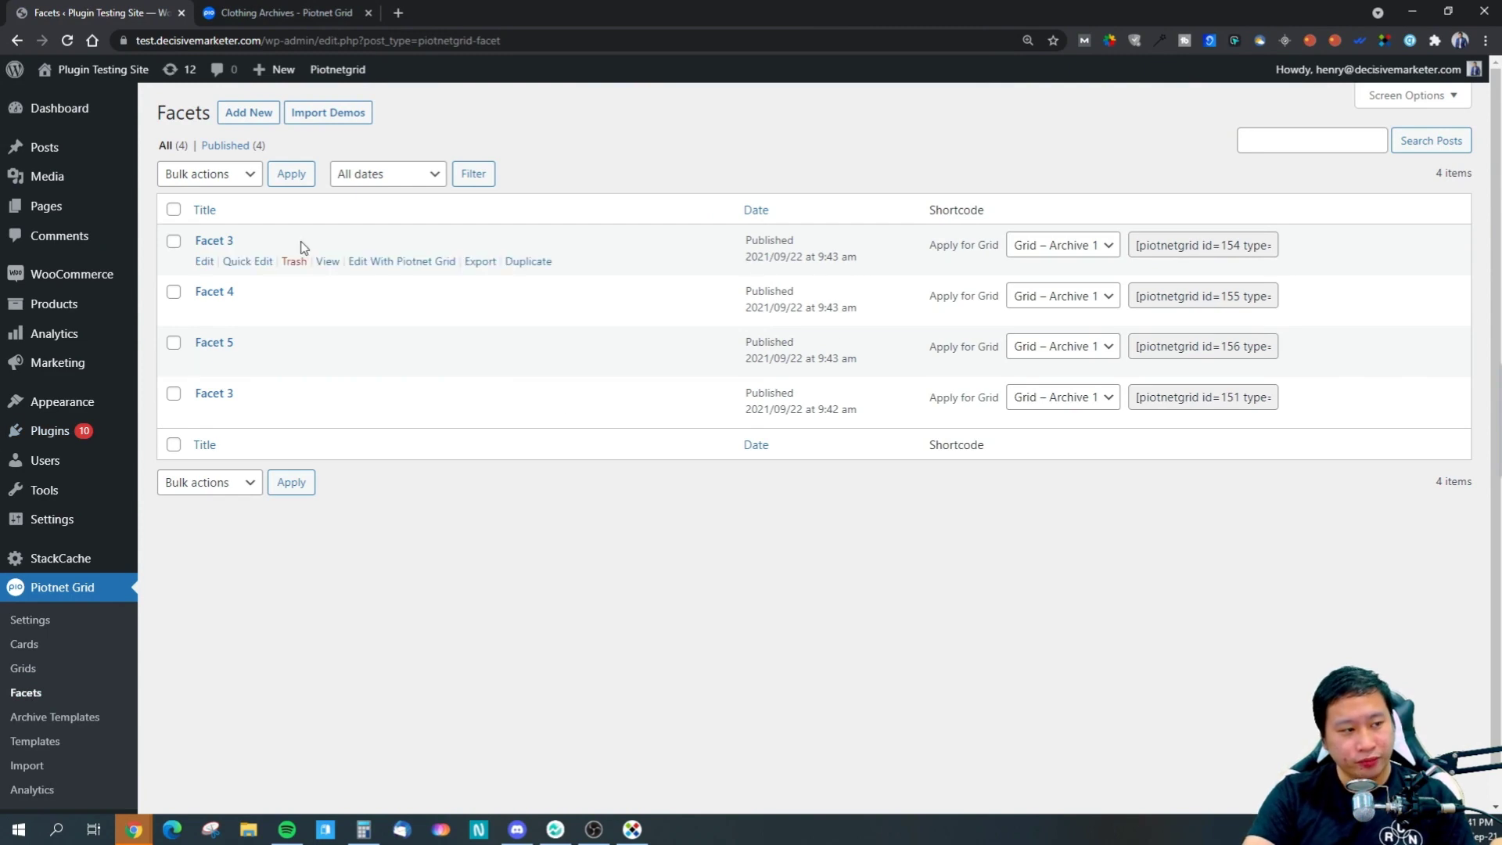
right_click(332, 268)
left_click(376, 273)
key("ctrl+Tab")
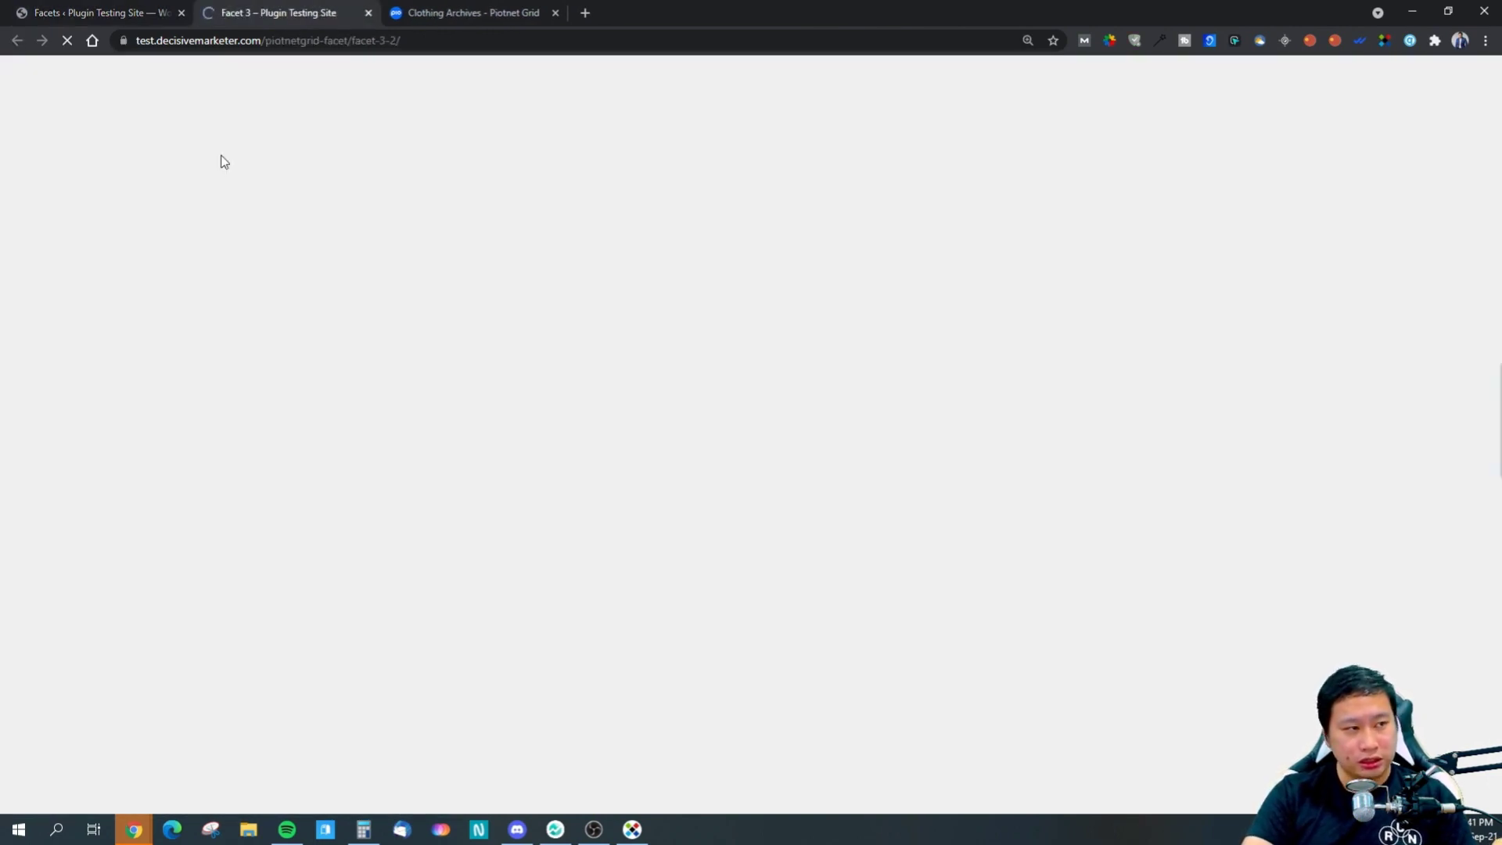
scroll(489, 509, "down", 3)
scroll(493, 505, "down", 4)
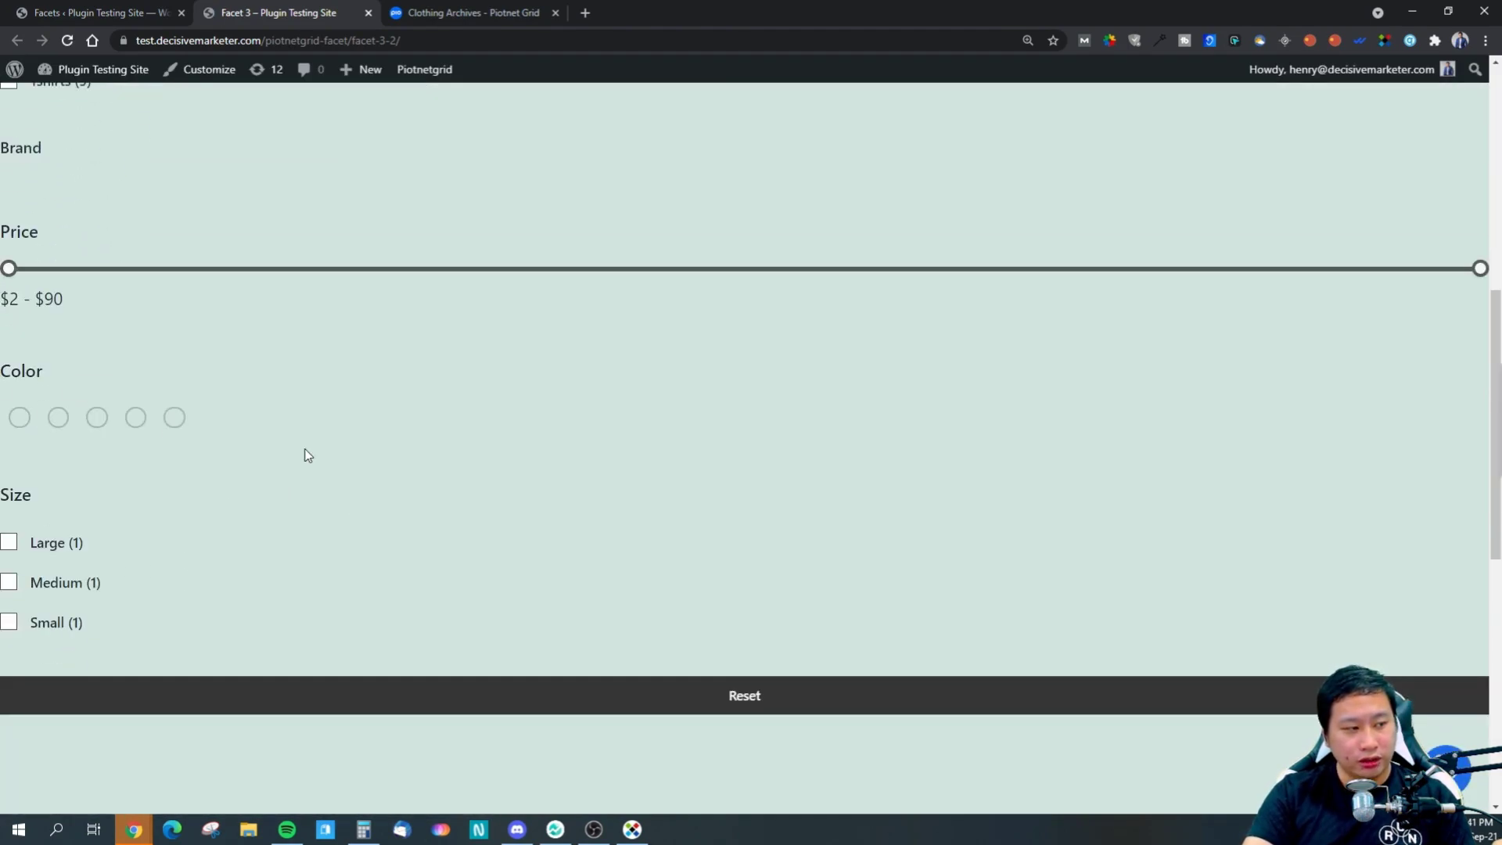
scroll(238, 466, "up", 8)
- Open the Archive Templates list in the WordPress admin and look through the Archive 1 page in a new browser tab
left_click(78, 13)
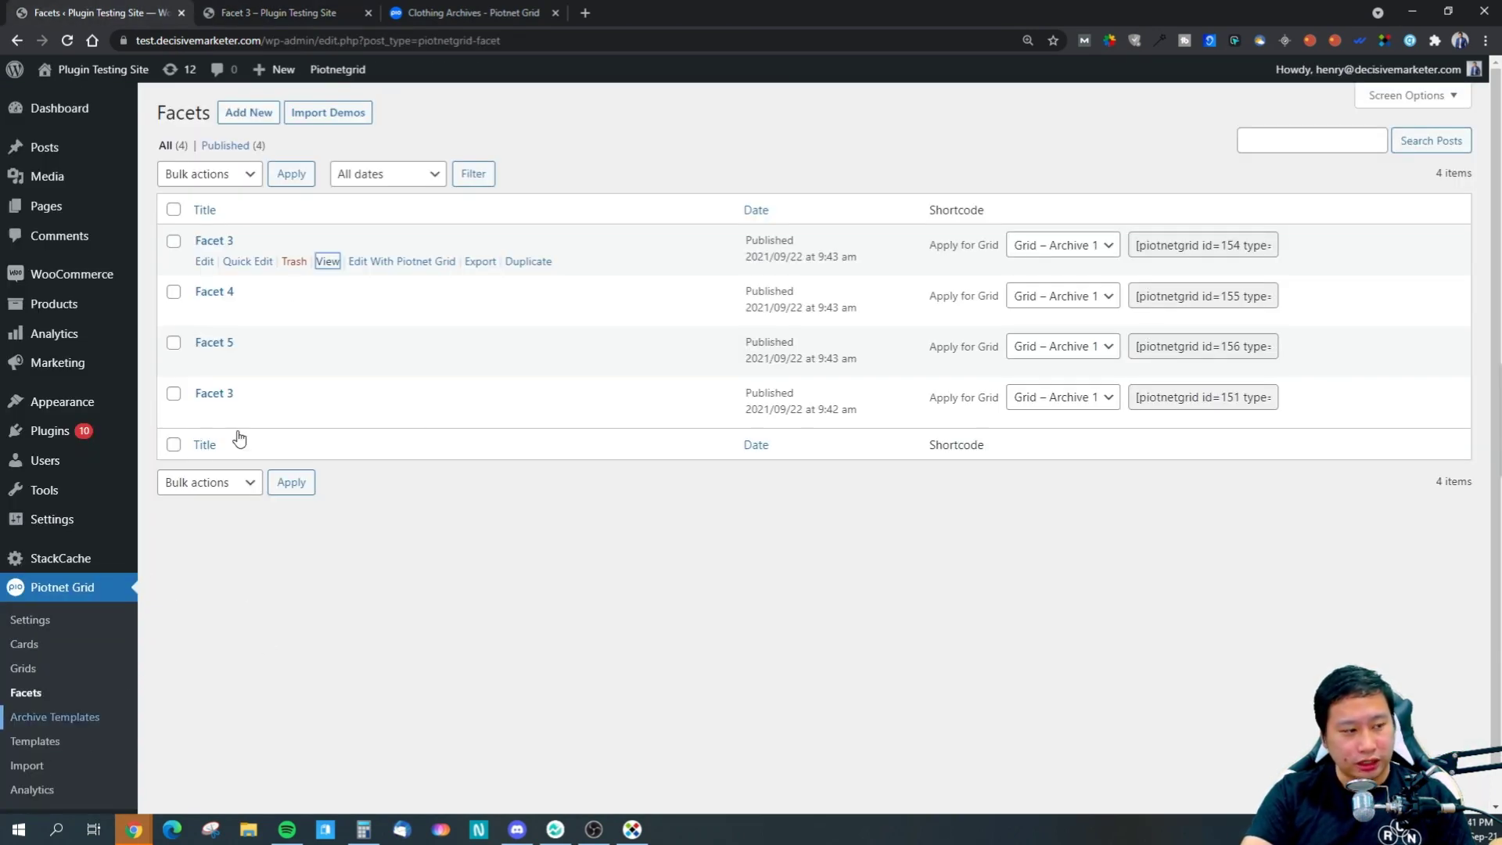
left_click(55, 724)
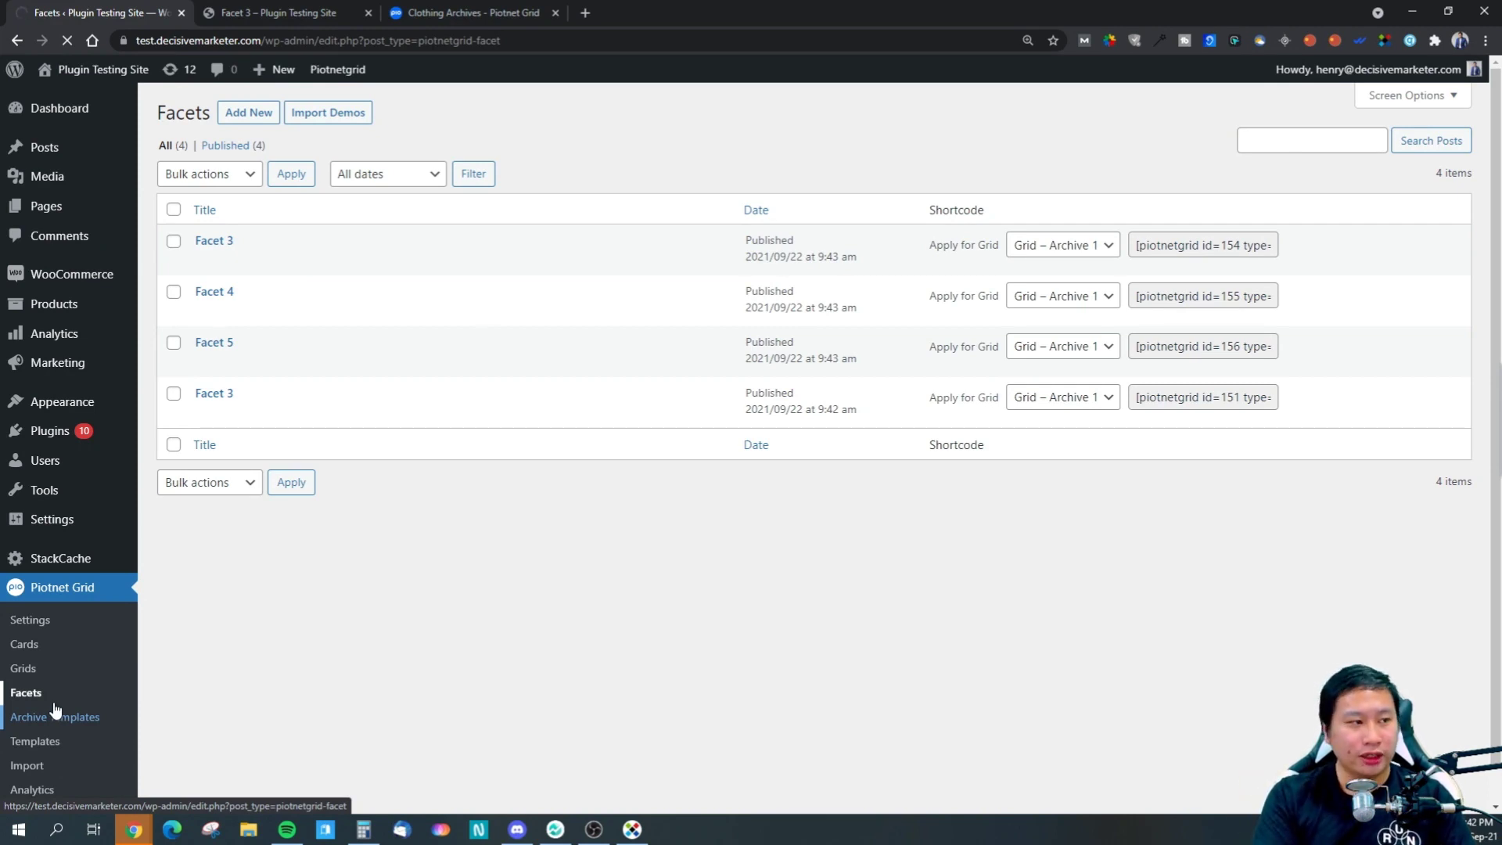
left_click(54, 714)
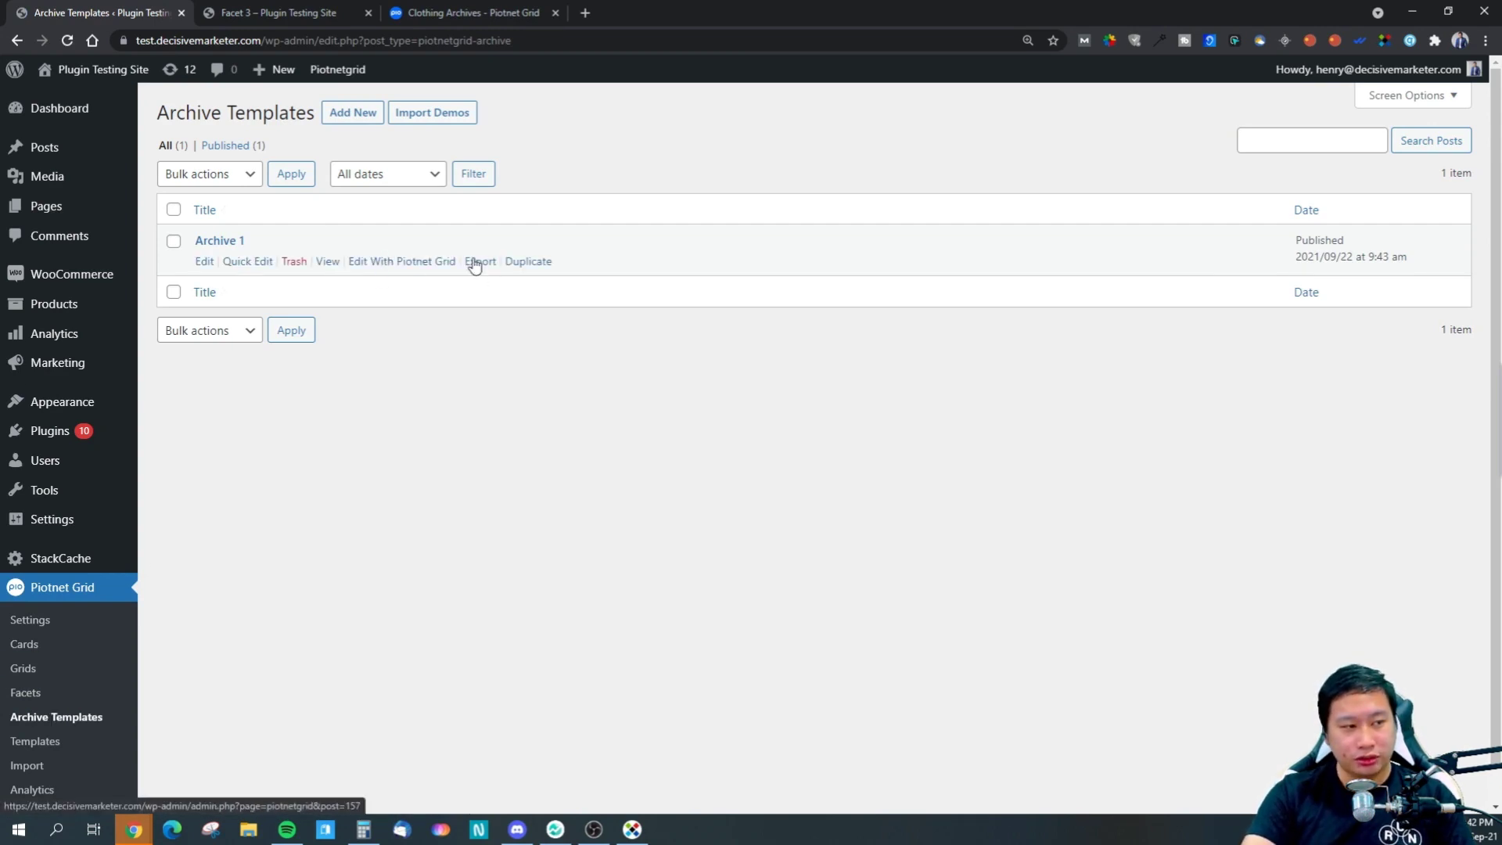
right_click(326, 260)
left_click(353, 267)
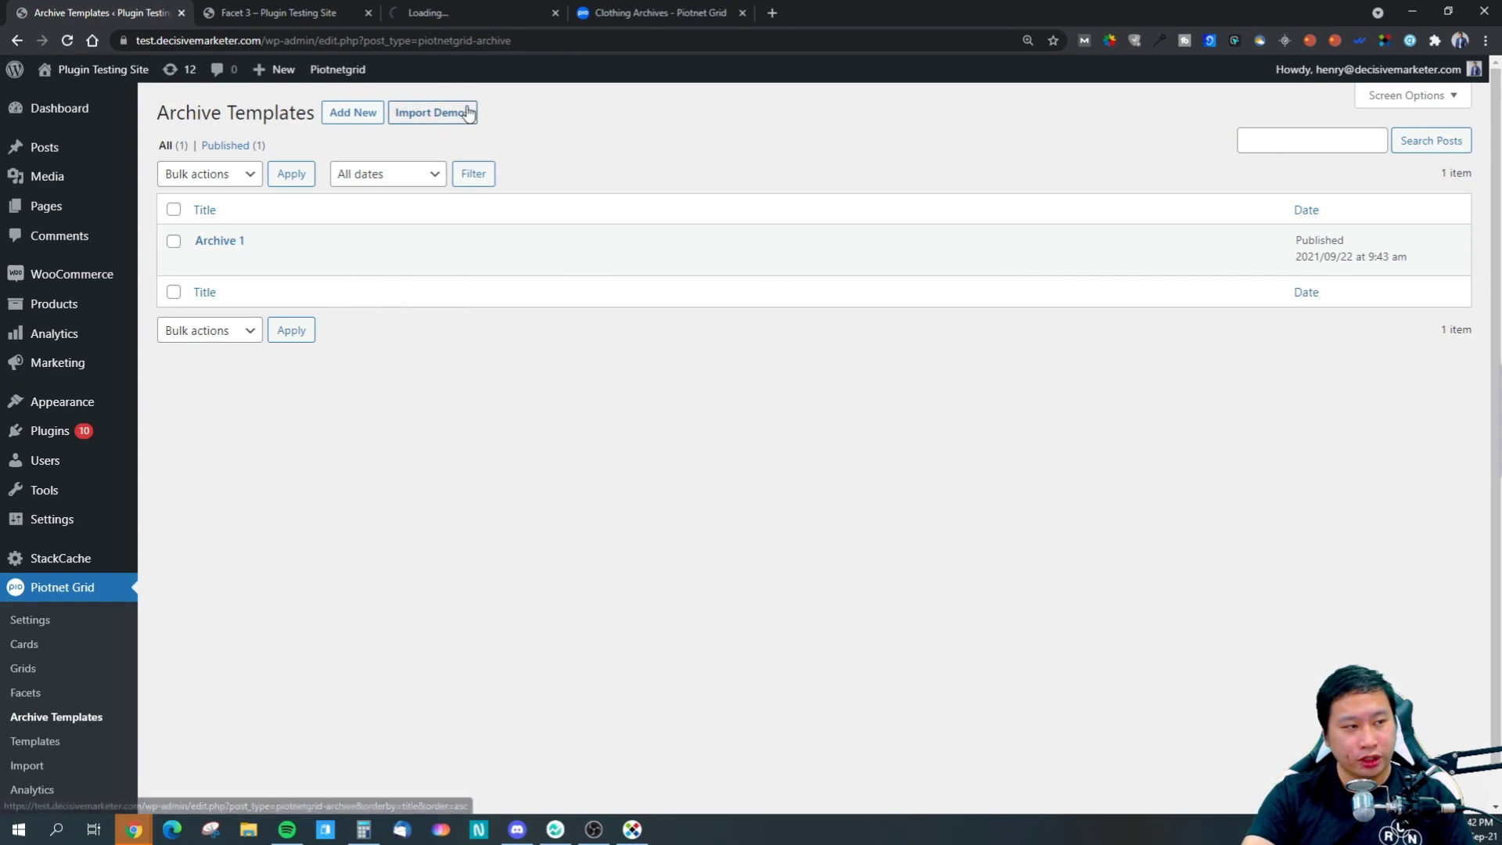
left_click(468, 9)
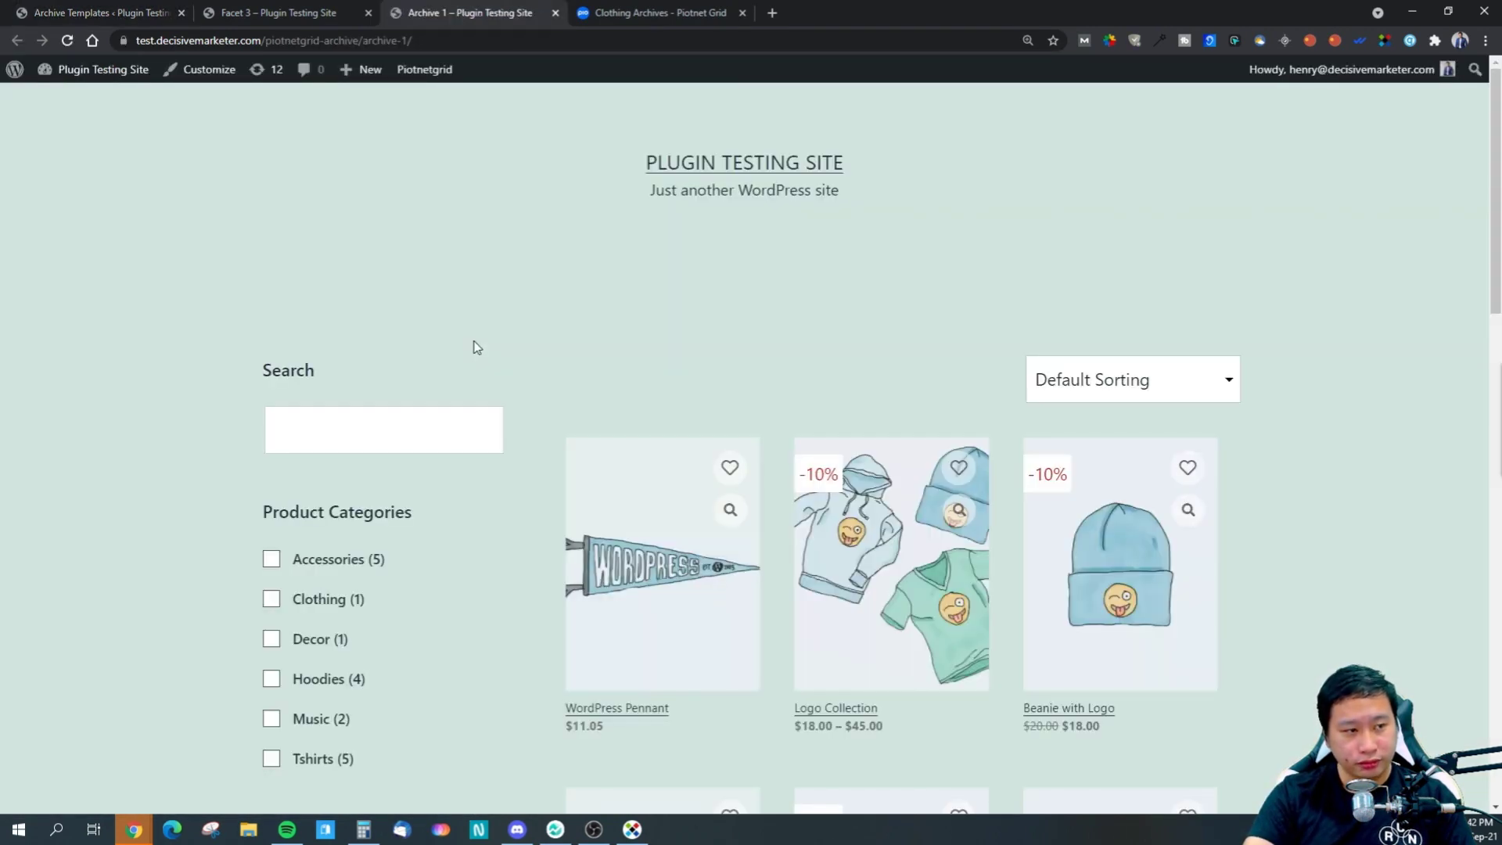
scroll(501, 337, "down", 5)
scroll(780, 420, "down", 5)
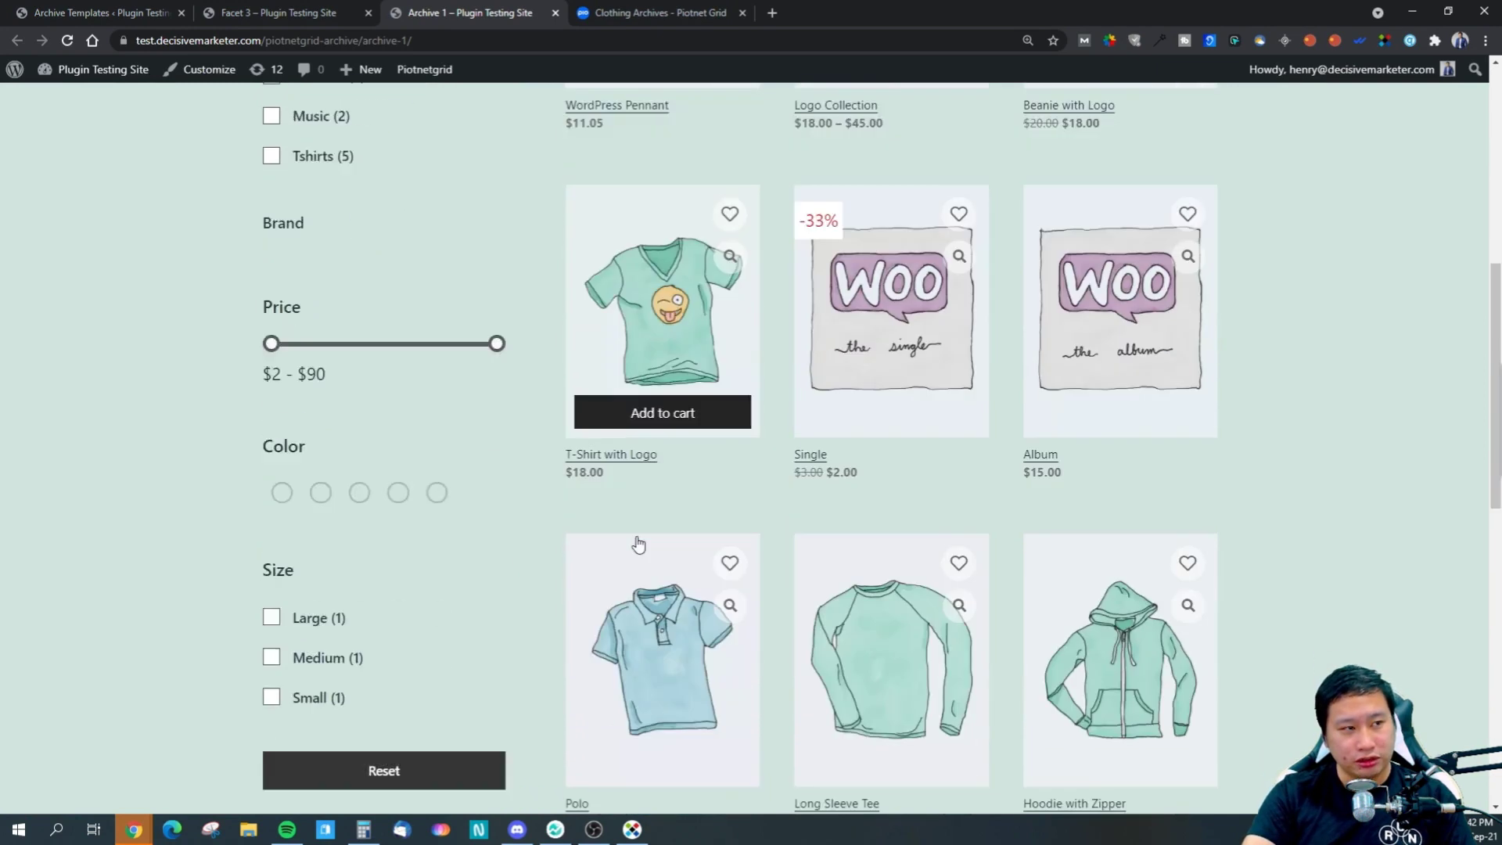
scroll(780, 420, "up", 10)
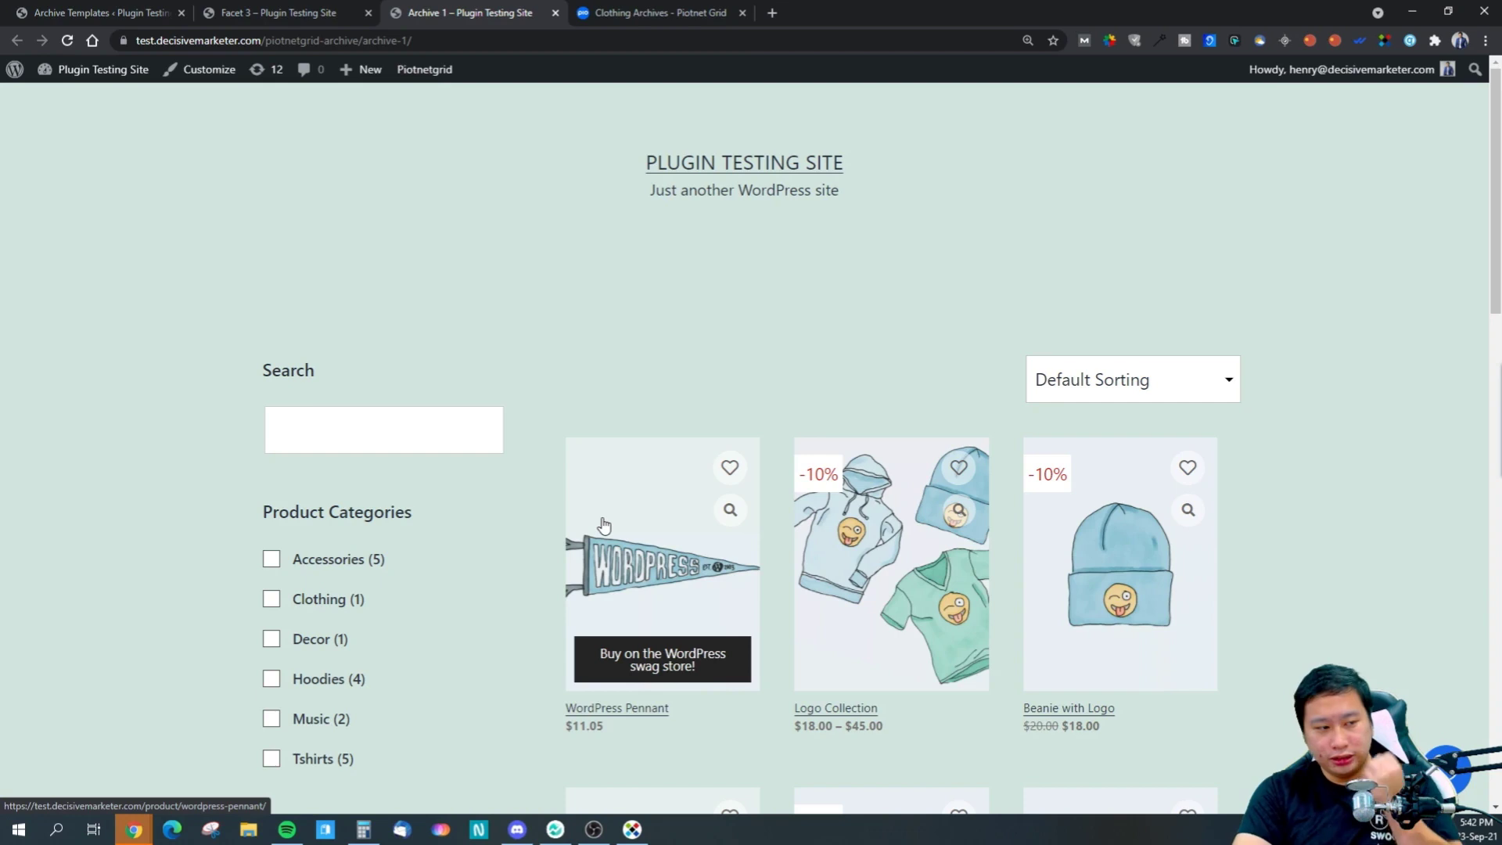
- Try filtering the Archive 1 products by the Accessories category, and clear the filter again
left_click(298, 436)
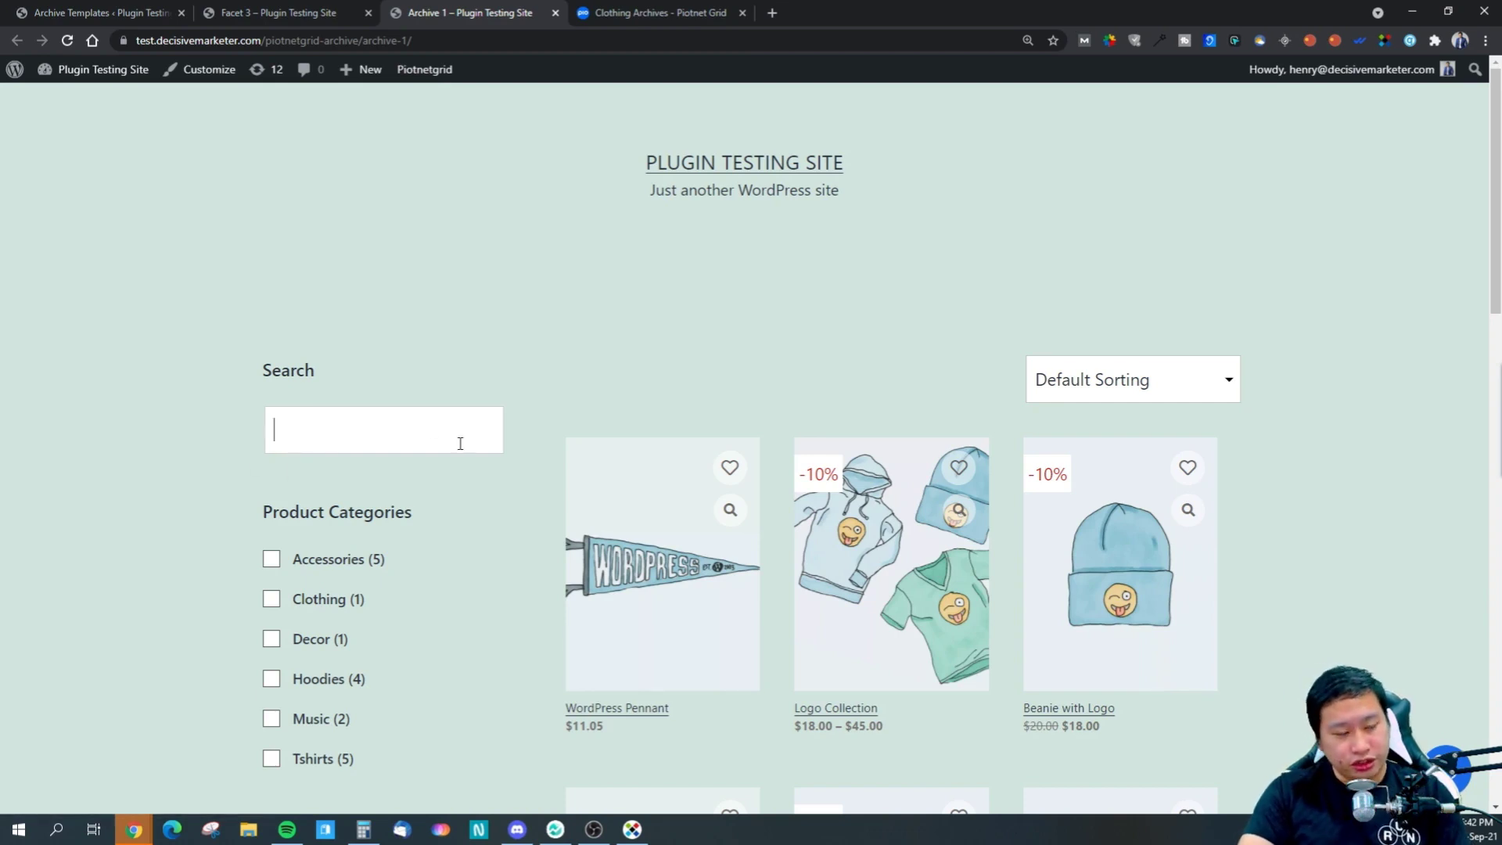
scroll(460, 439, "down", 3)
left_click(272, 325)
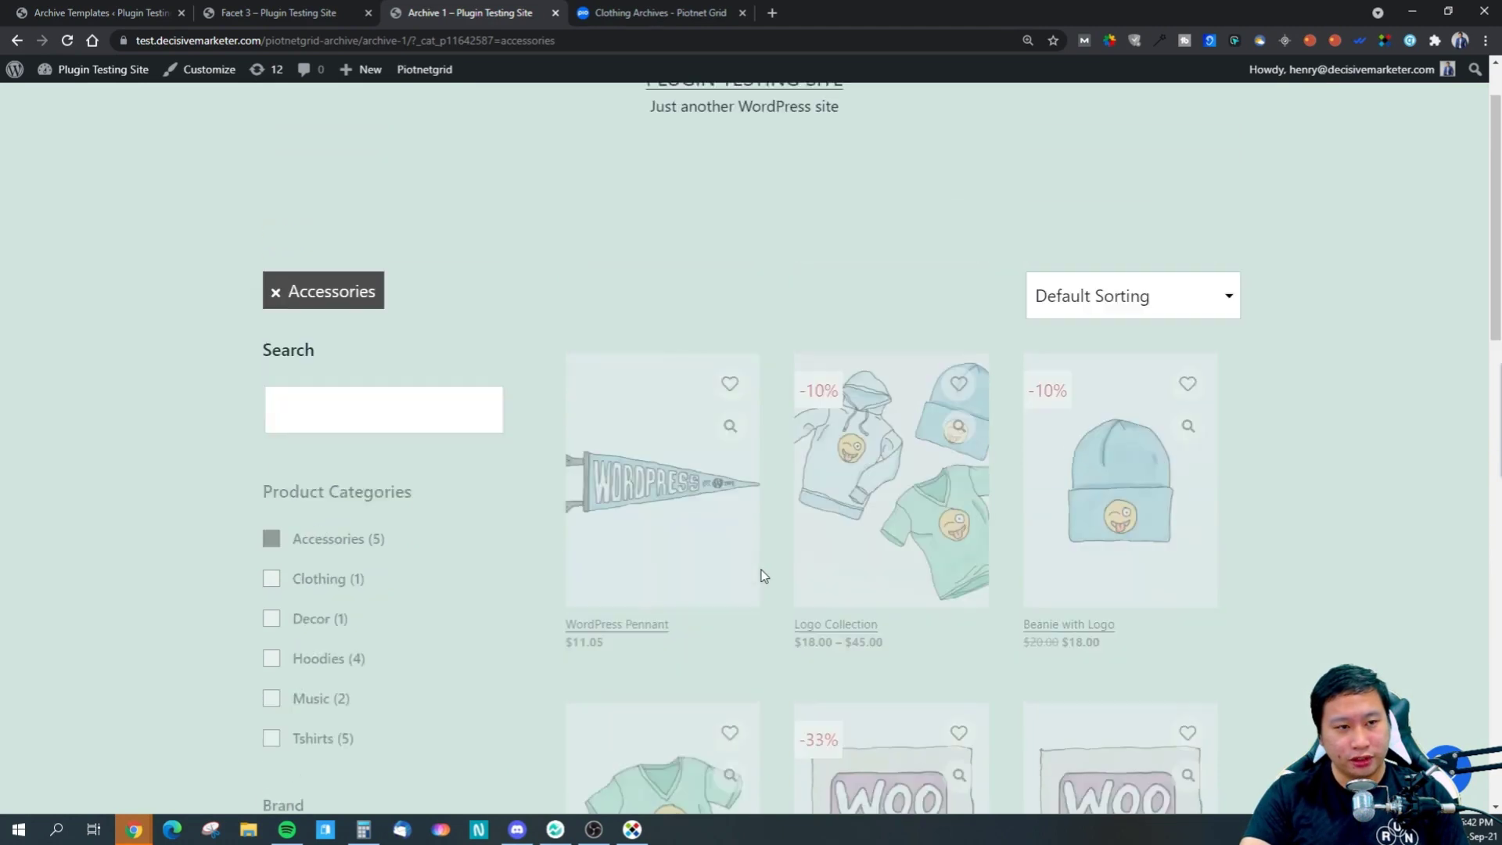
scroll(759, 576, "down", 2)
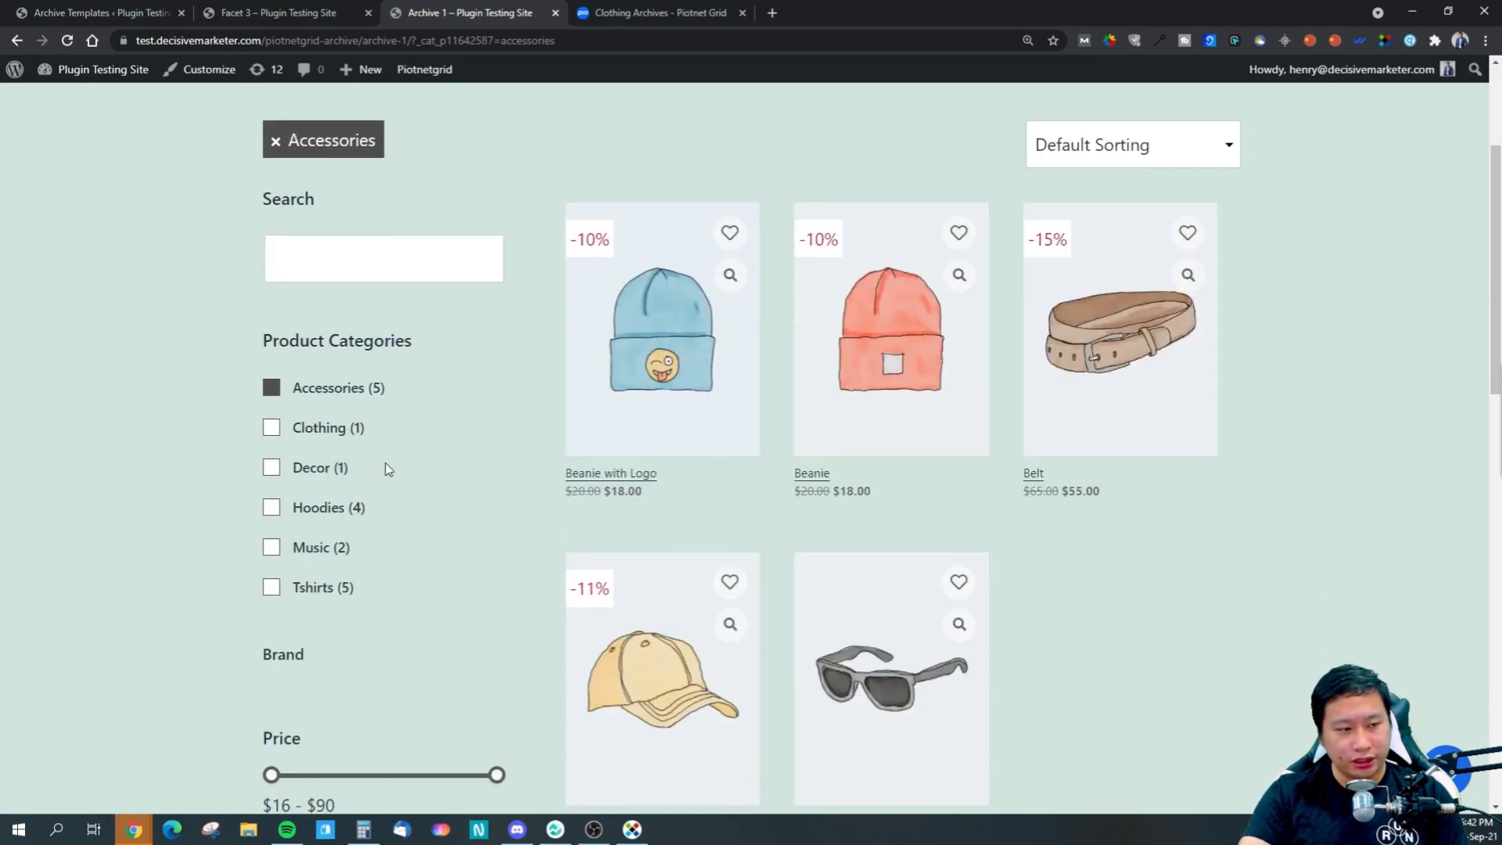
left_click(271, 388)
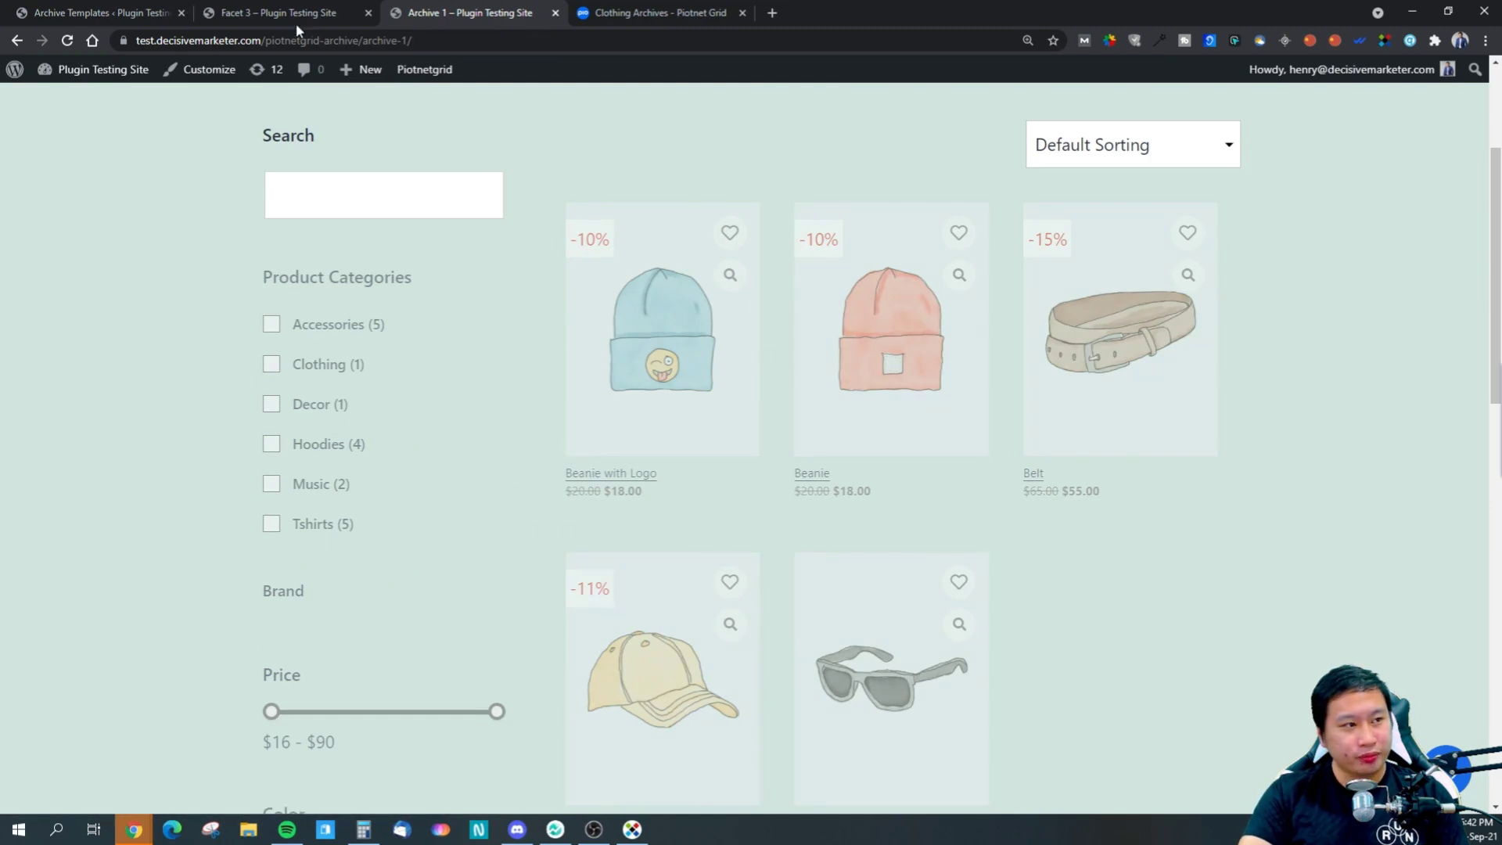
- Check the Archive Templates list and return to the Archive 1 page to review its filters beside the product grid
left_click(100, 9)
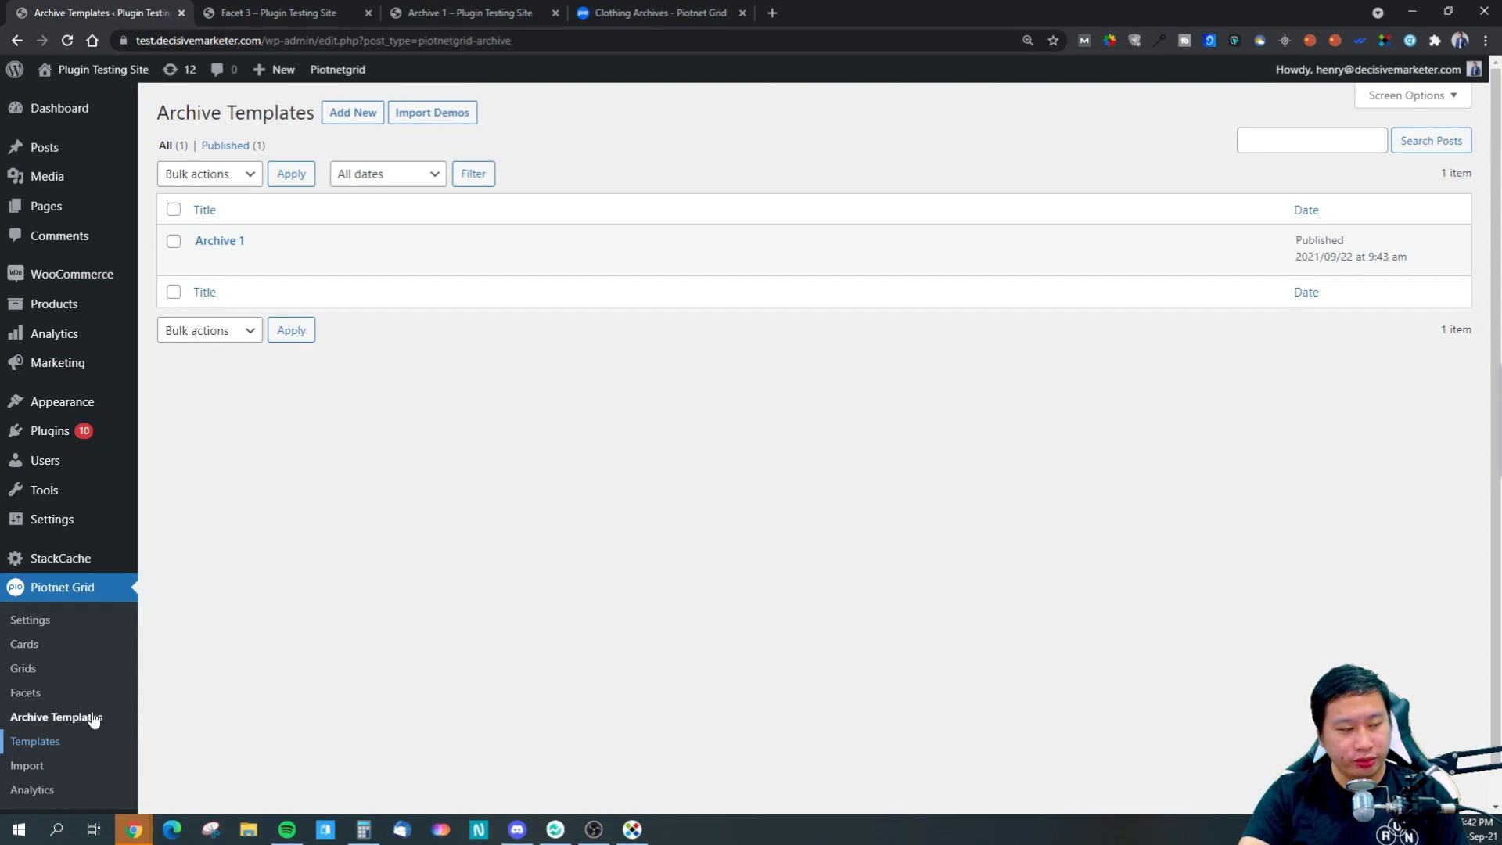
left_click(438, 13)
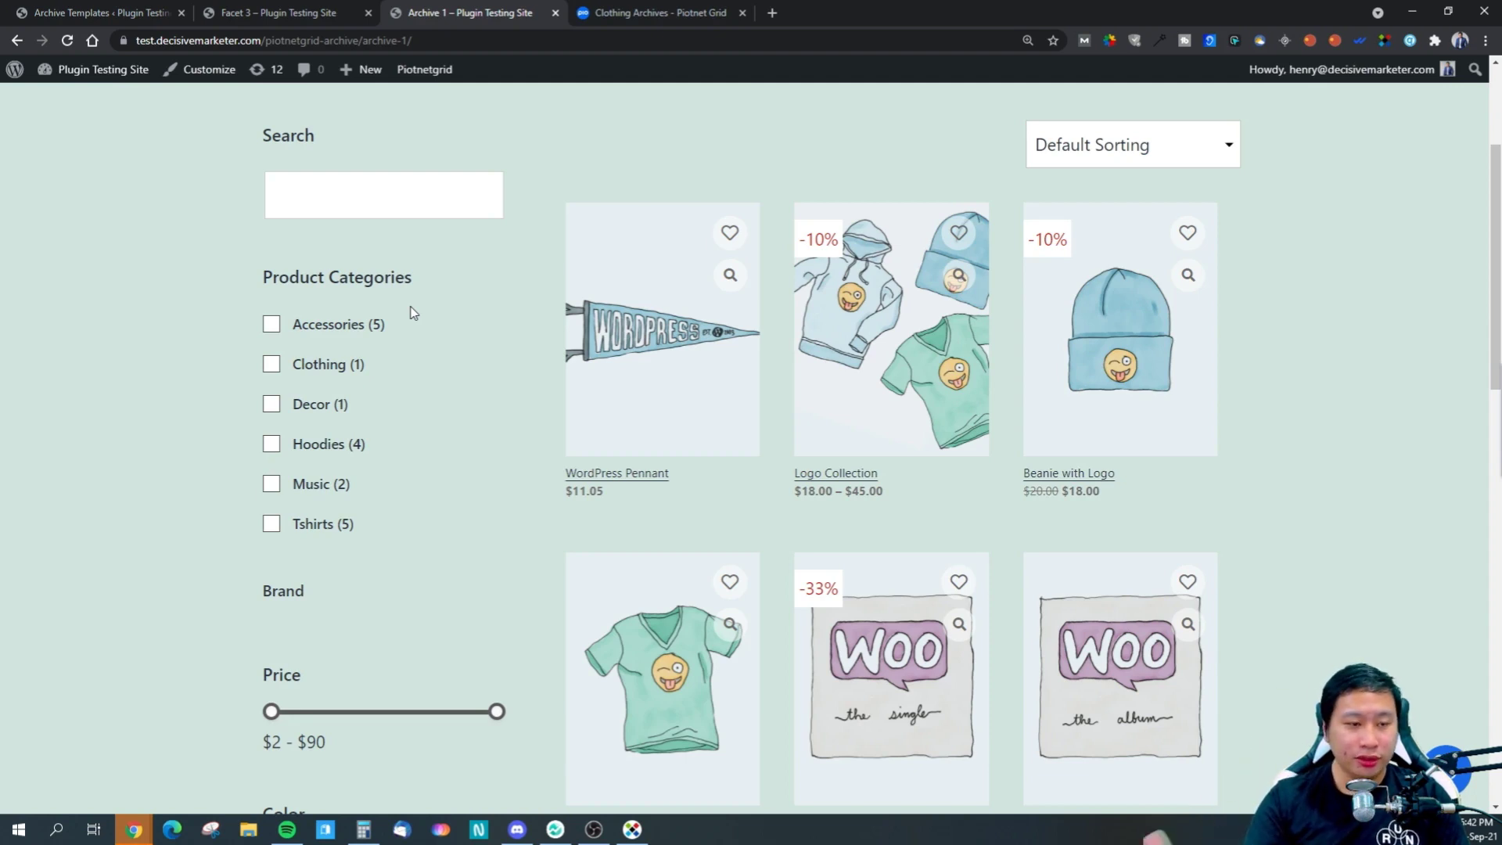
mouse_move(570, 354)
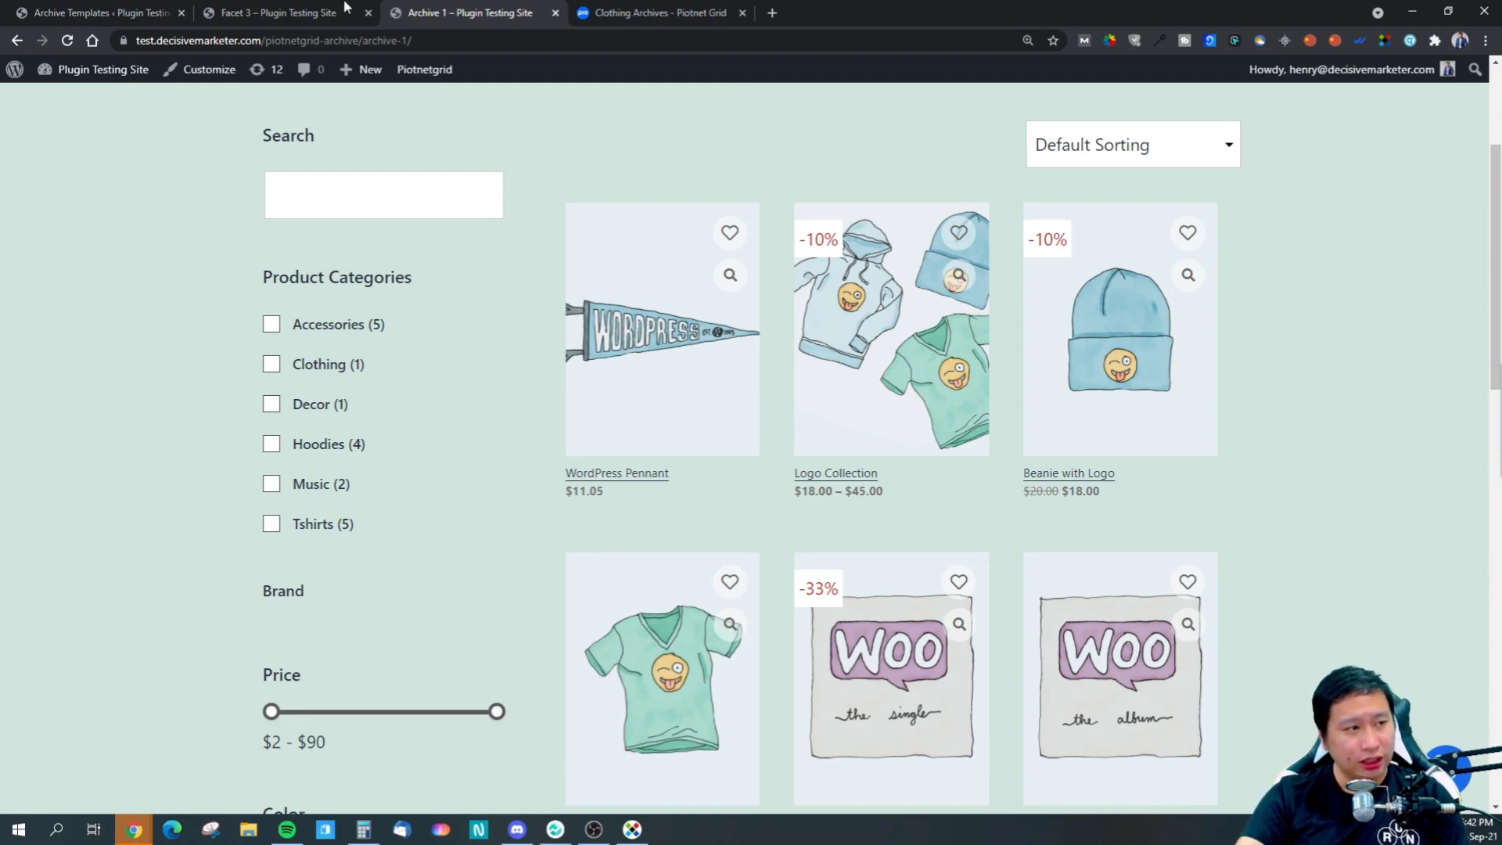
- Open Piotnet Grid's Templates list in the WordPress admin and import the Template 4 demo
left_click(129, 12)
left_click(48, 745)
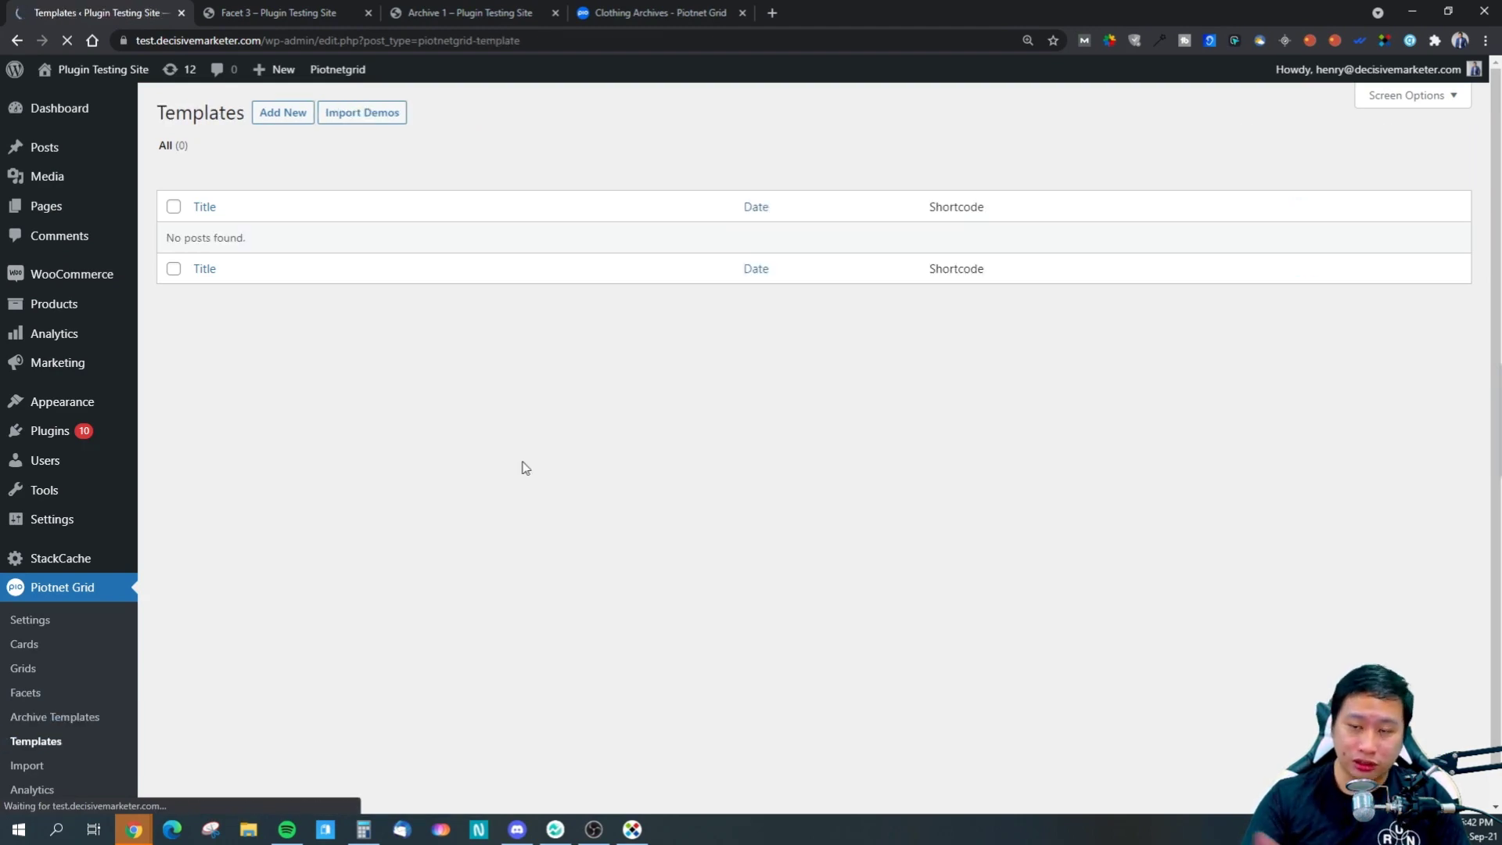
left_click(332, 117)
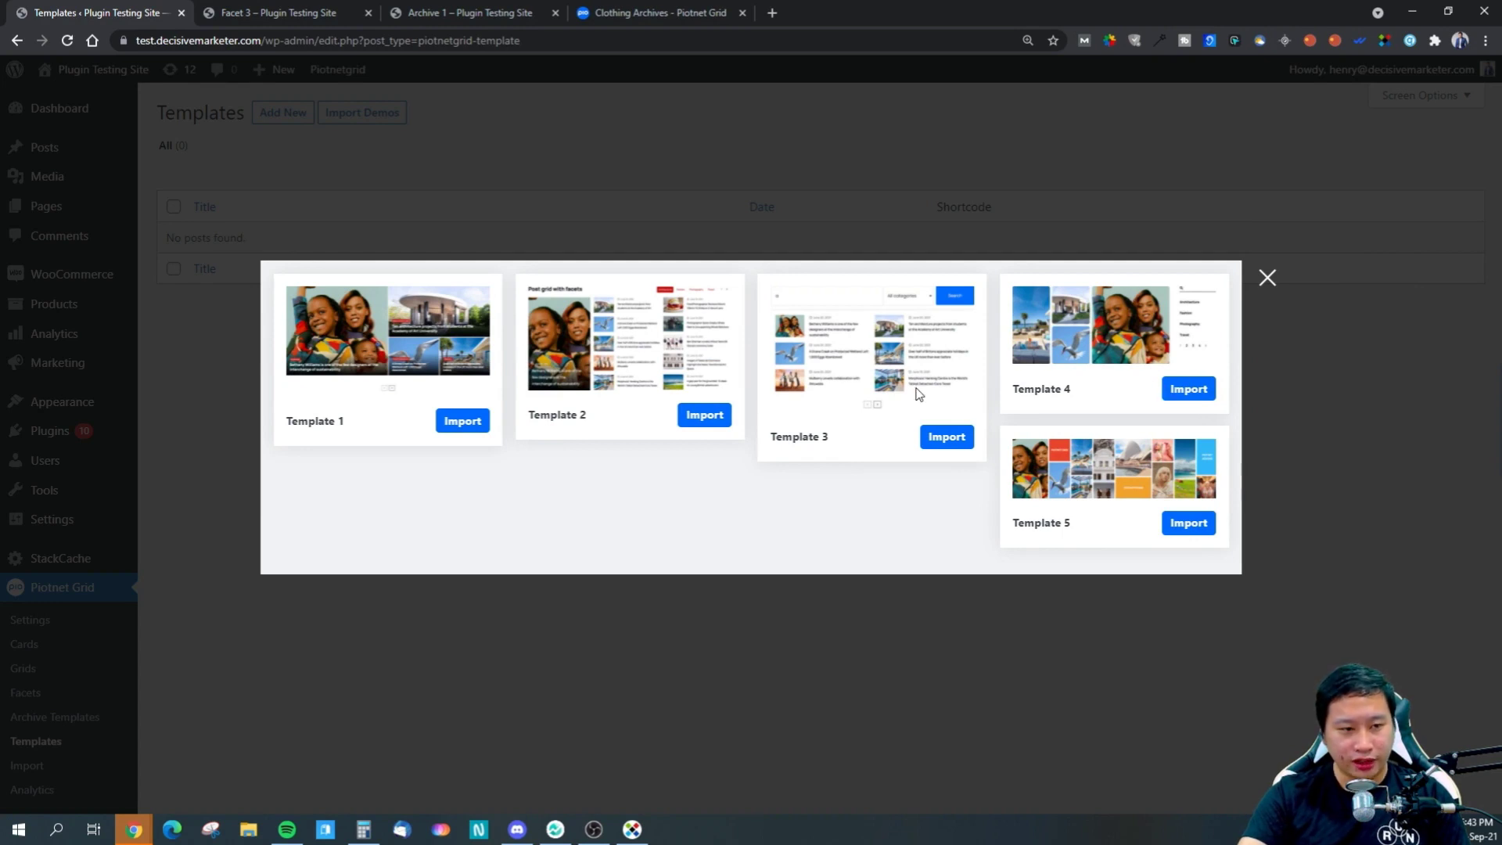
left_click(1181, 398)
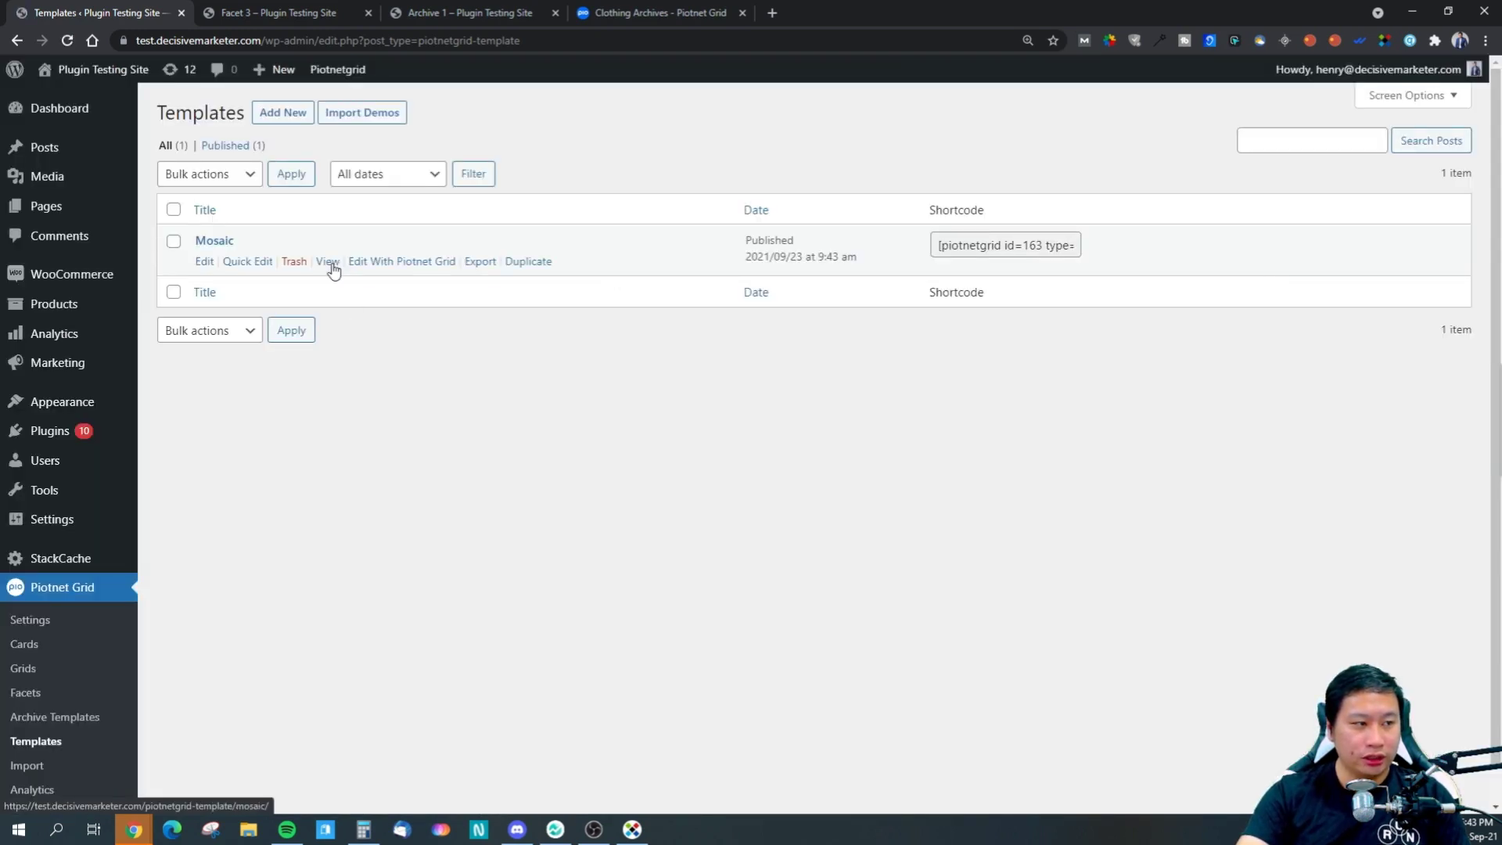
- Open the Mosaic template page in a new browser tab, select the template's shortcode, and look through the page
right_click(333, 269)
left_click(348, 280)
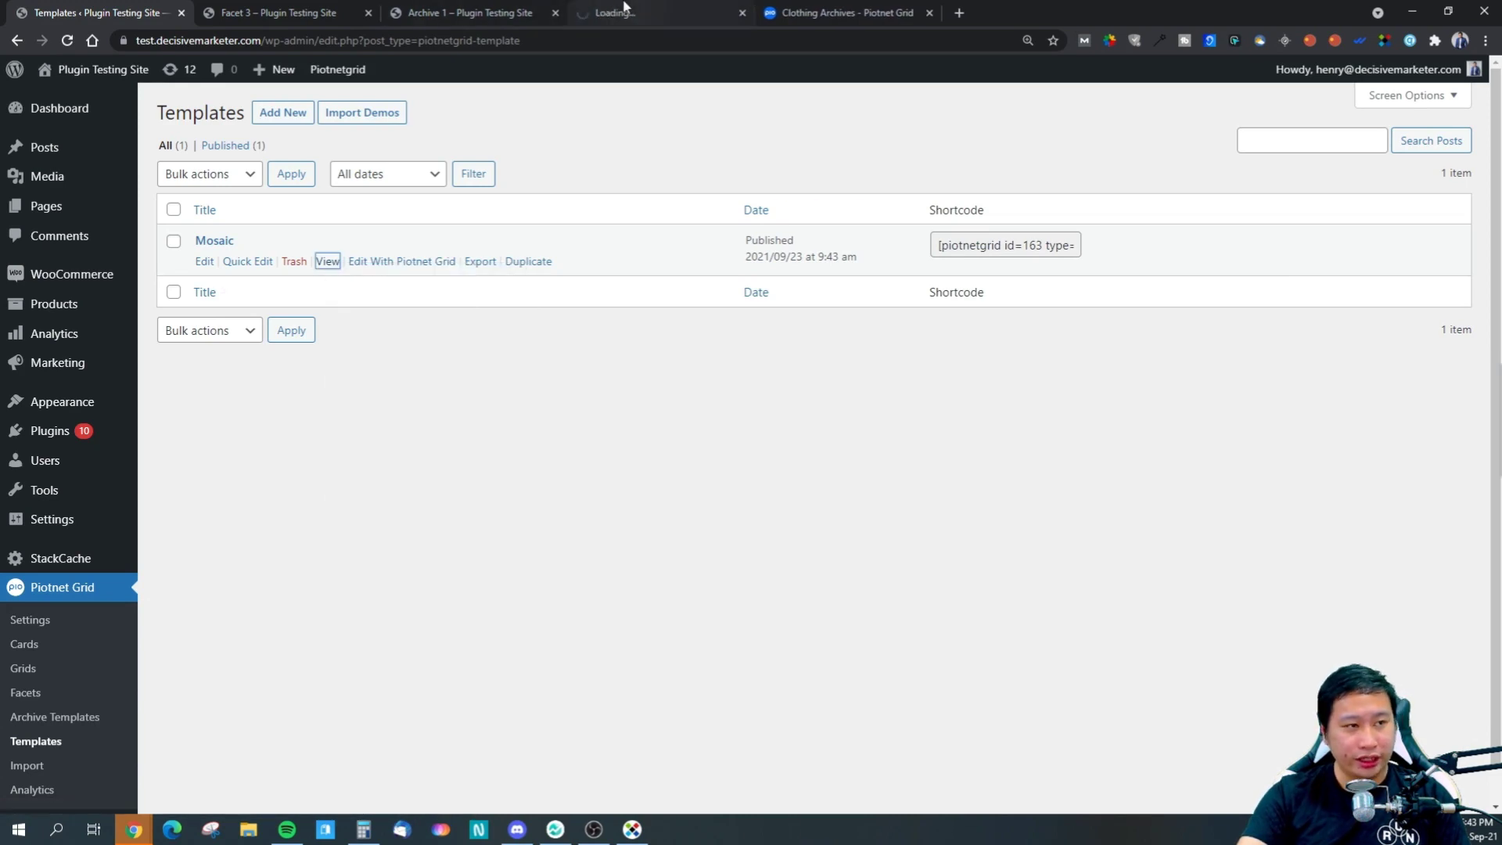
left_click(938, 250)
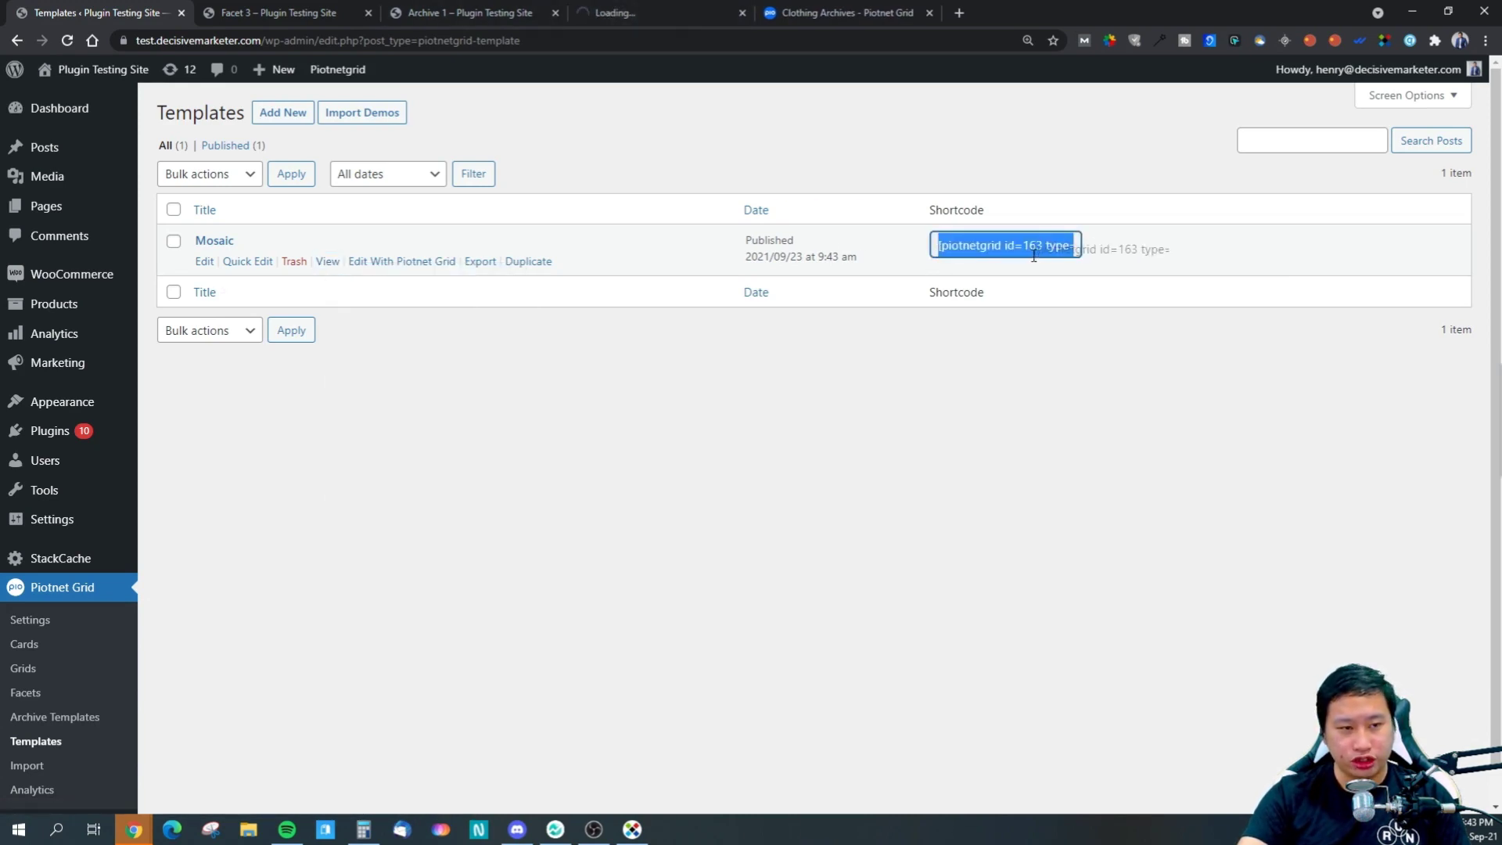
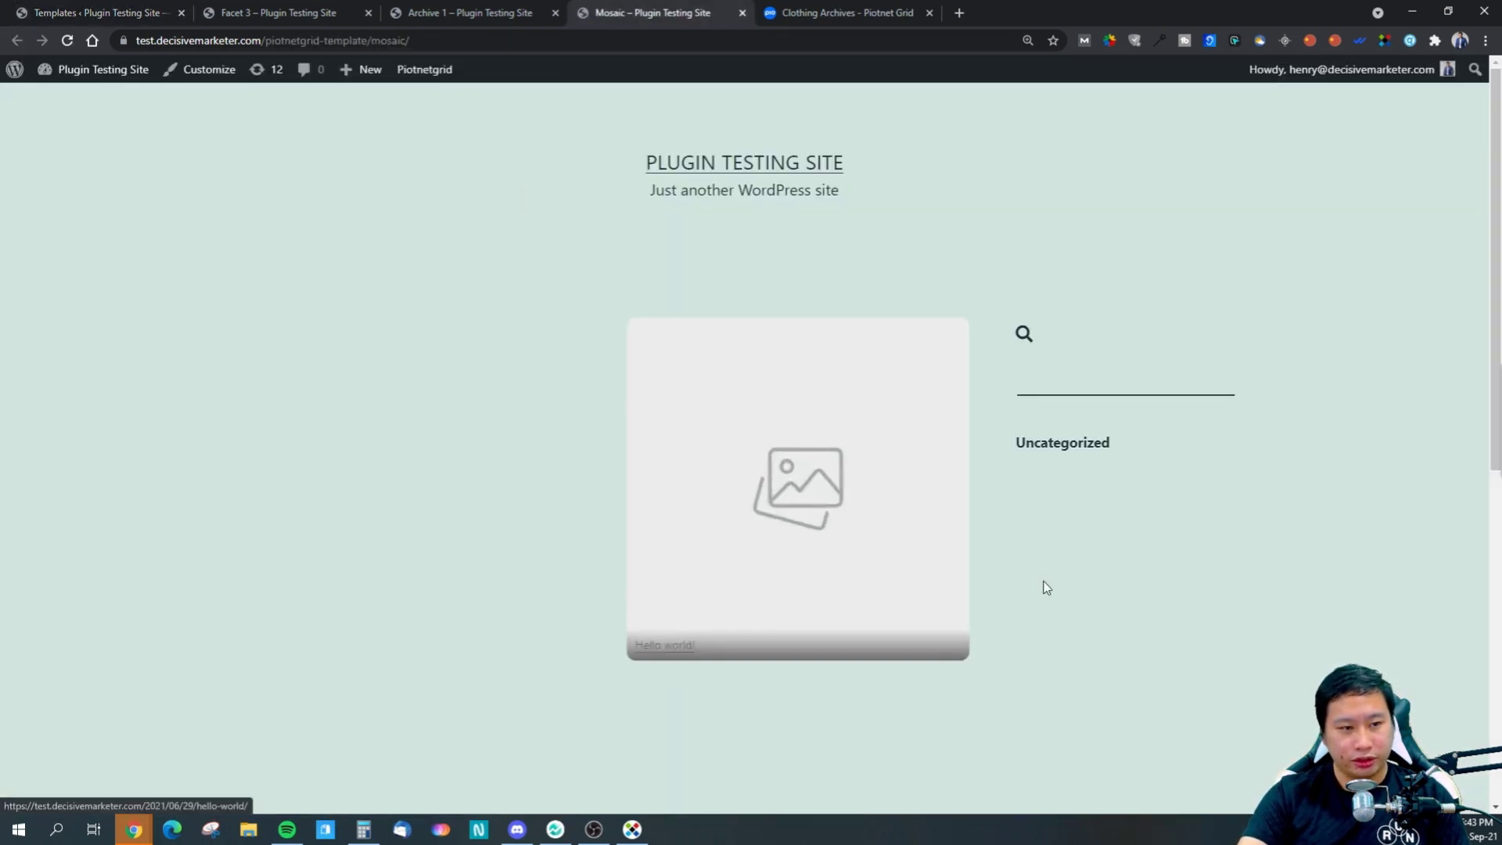
scroll(758, 489, "down", 2)
scroll(814, 505, "up", 2)
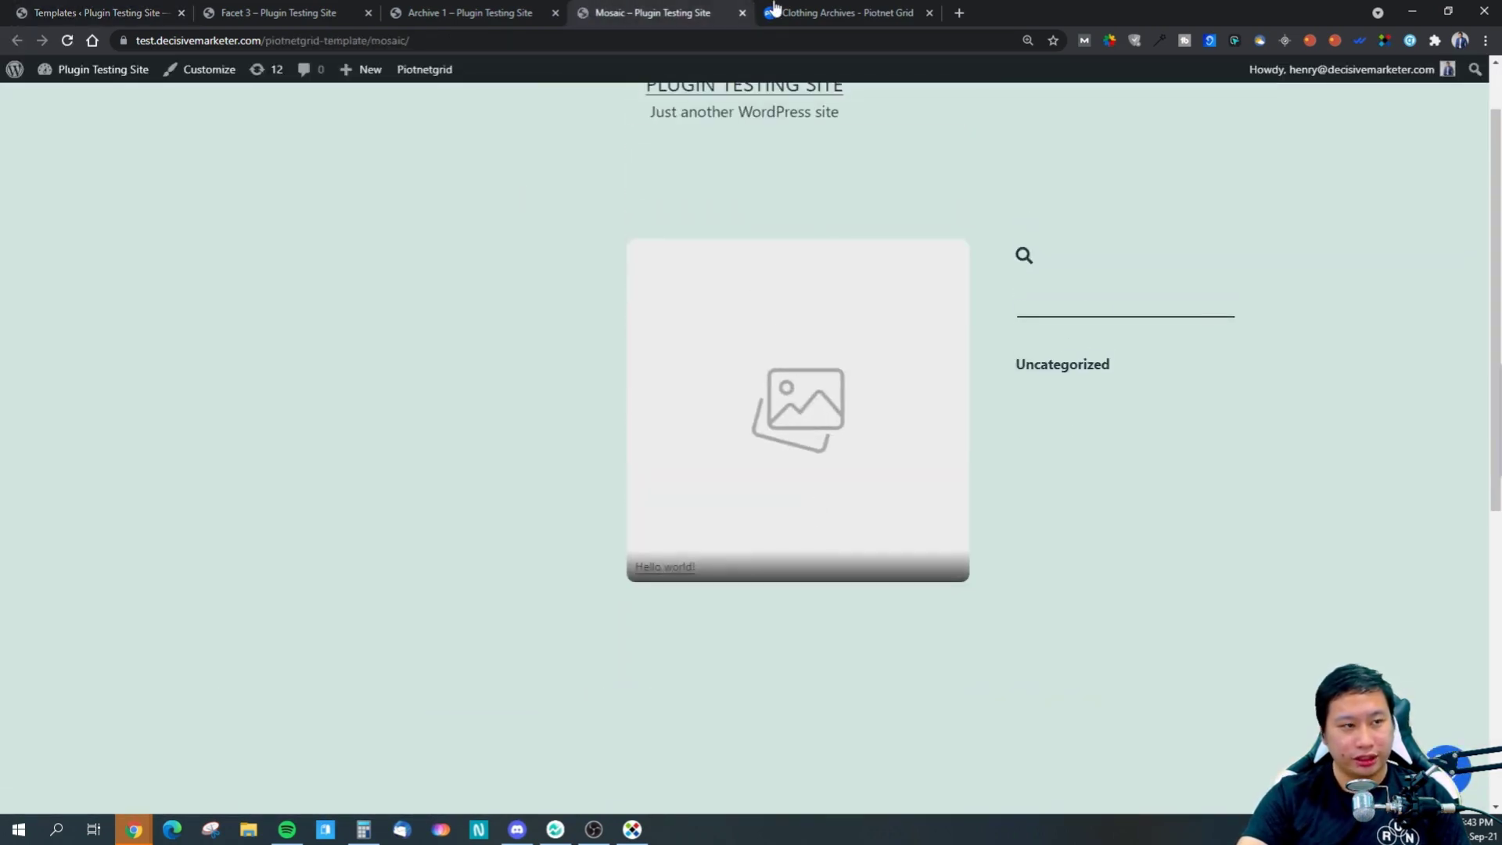
- Open the Mosaic template in the Piotnet Grid editor from the Templates list and display its facet widget's settings
left_click(37, 9)
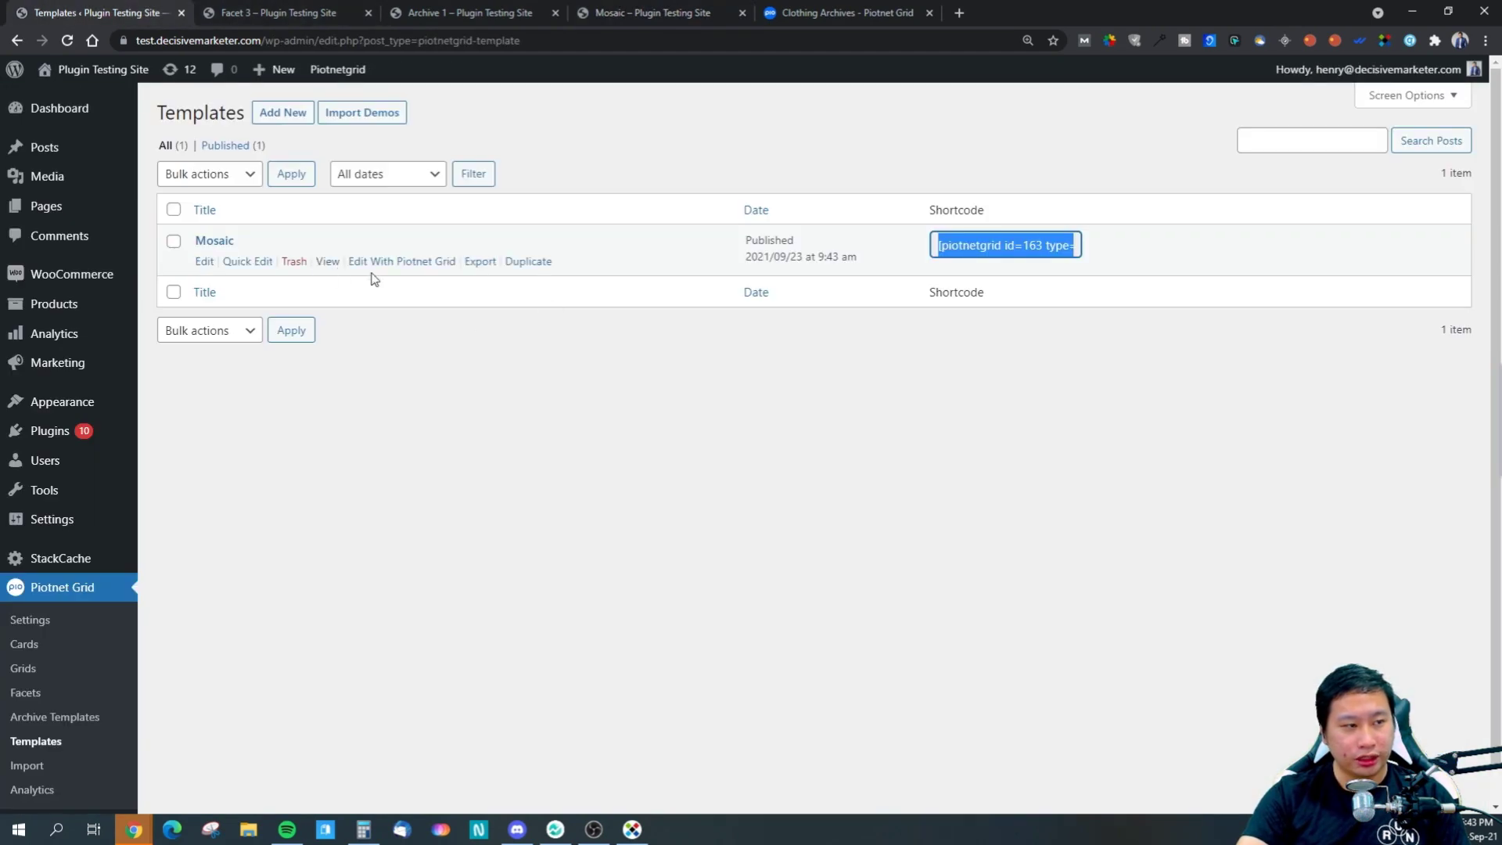
left_click(399, 261)
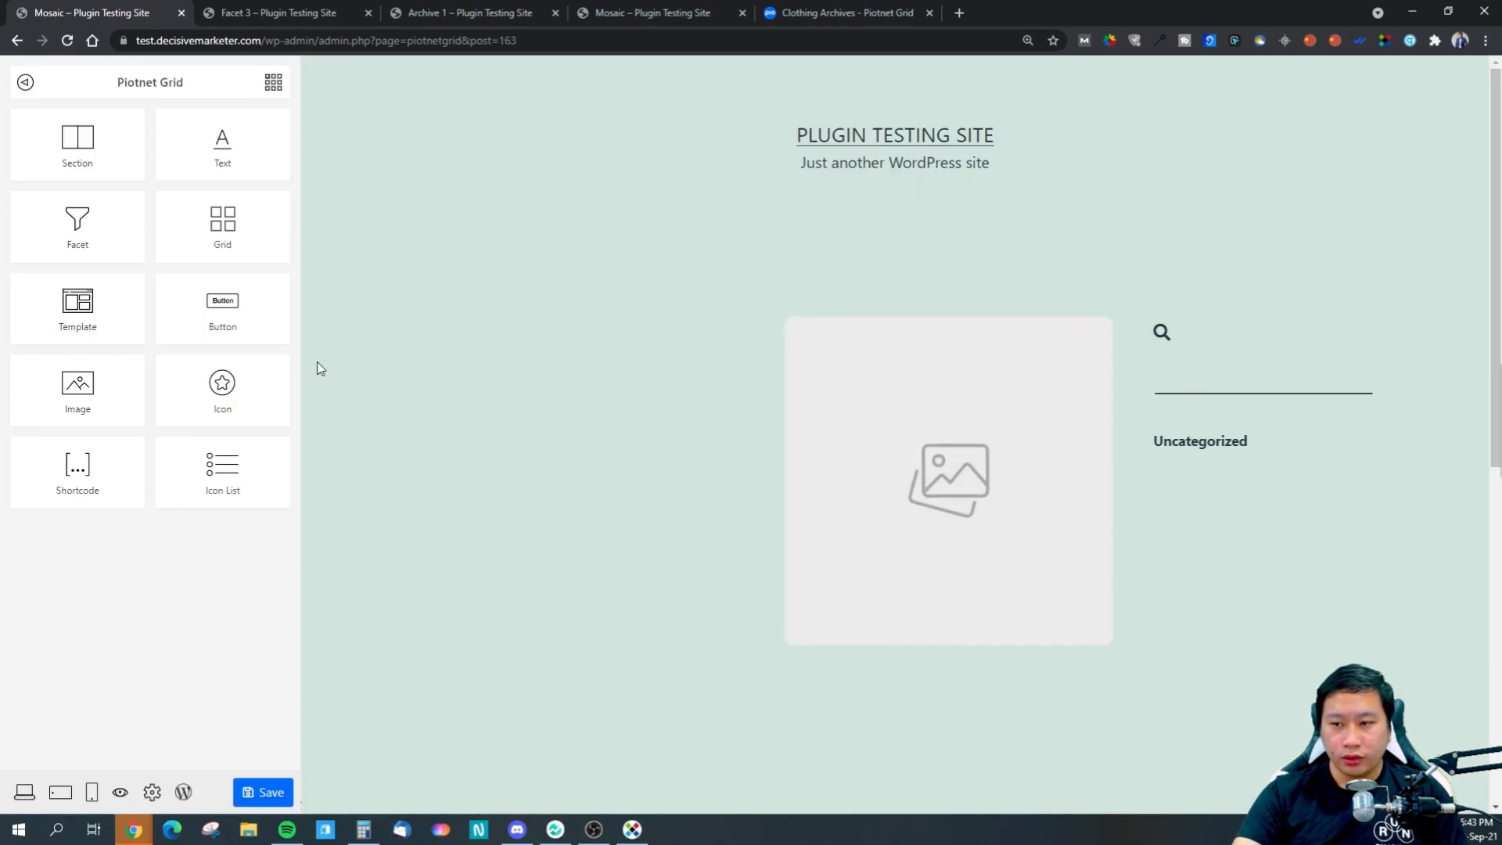
left_click(1201, 476)
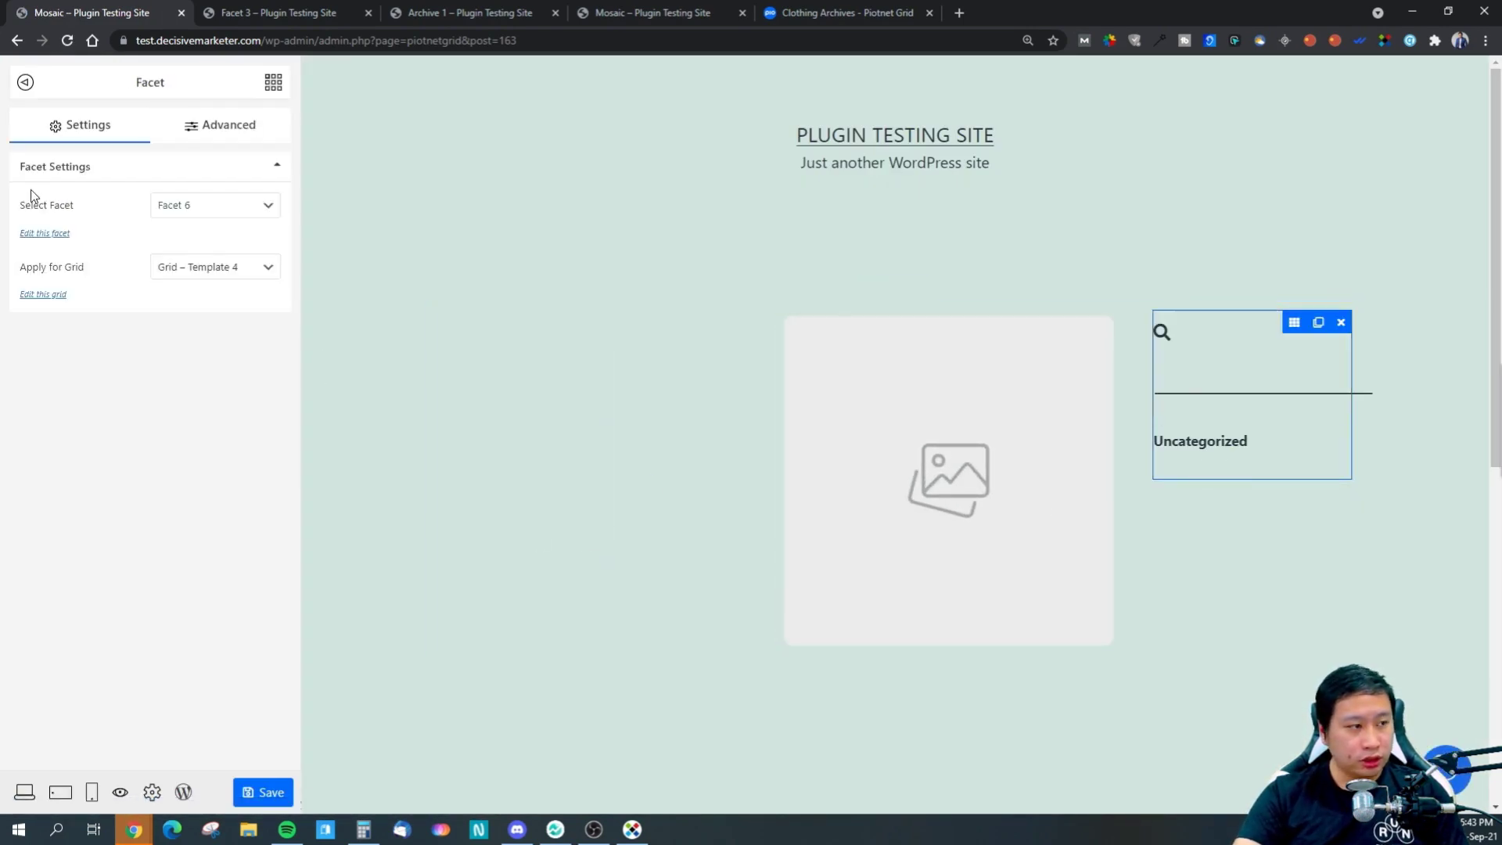
- Apply the Mosaic template's facet widget to Grid 3, and then change its target grid to Grid 5
left_click(197, 206)
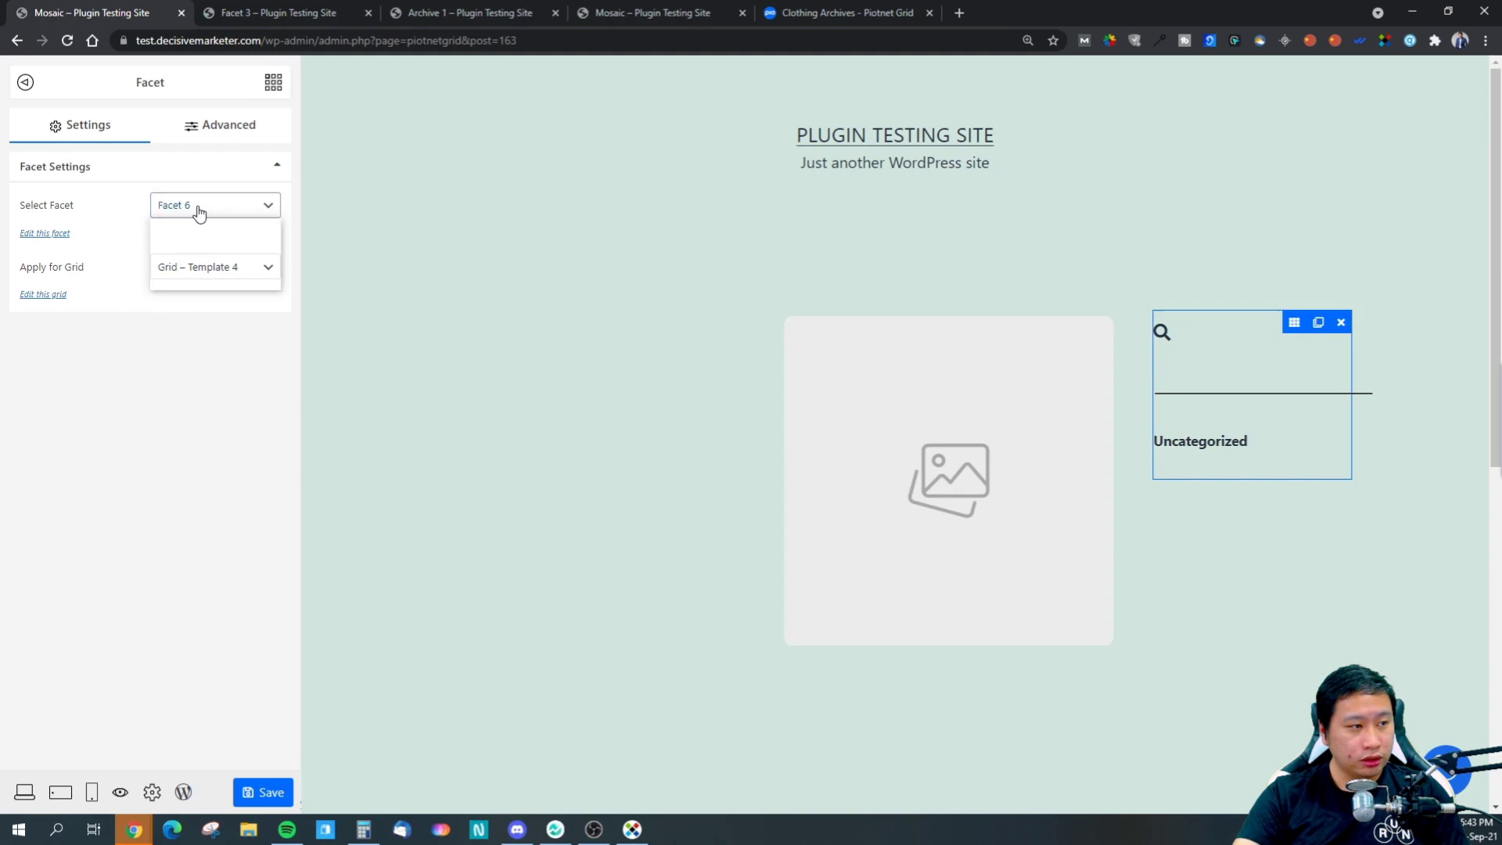
left_click(198, 209)
left_click(185, 264)
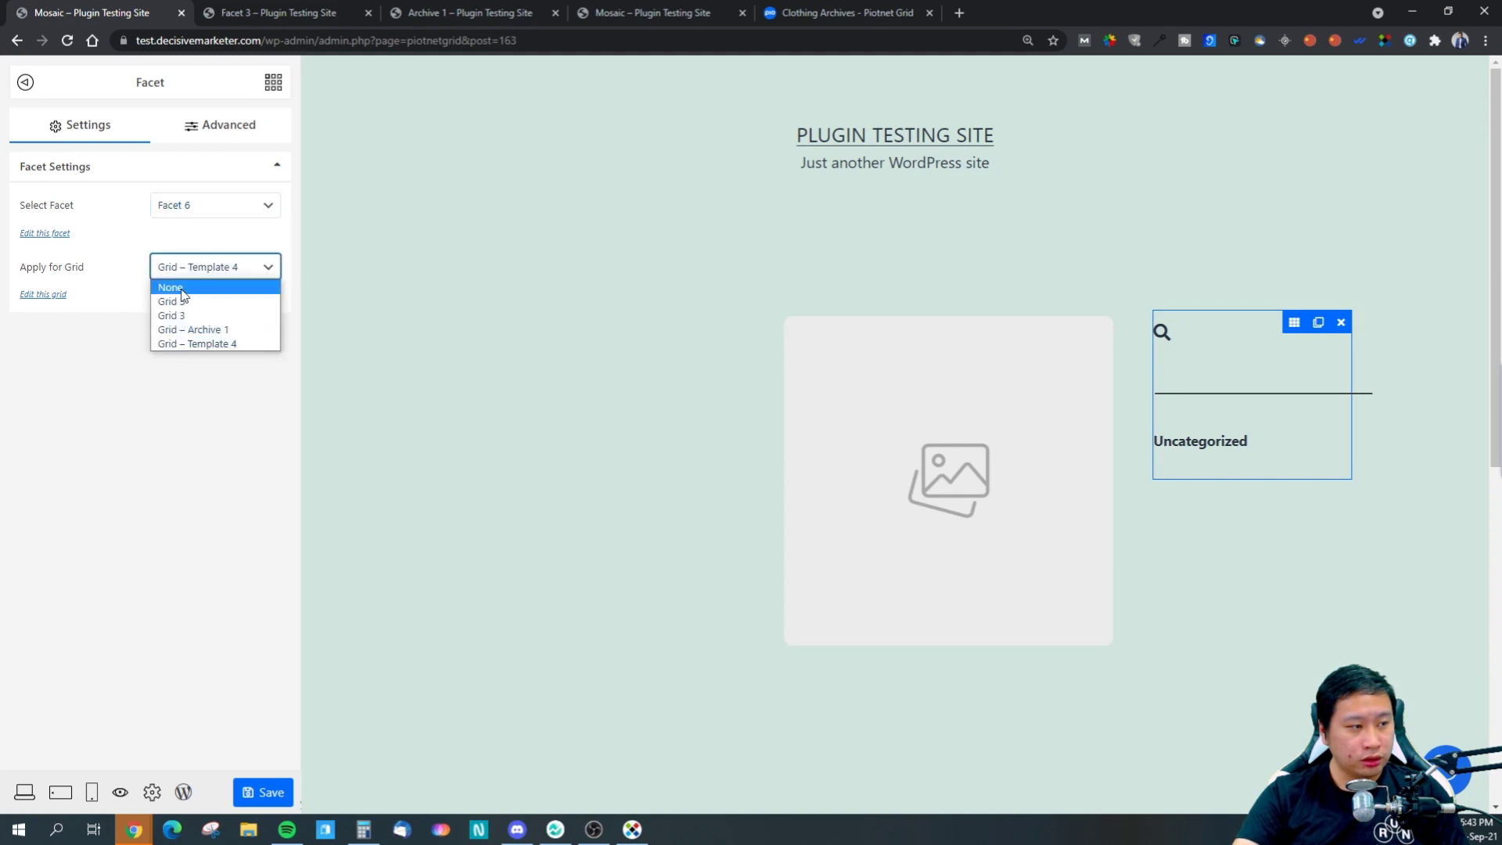
left_click(188, 315)
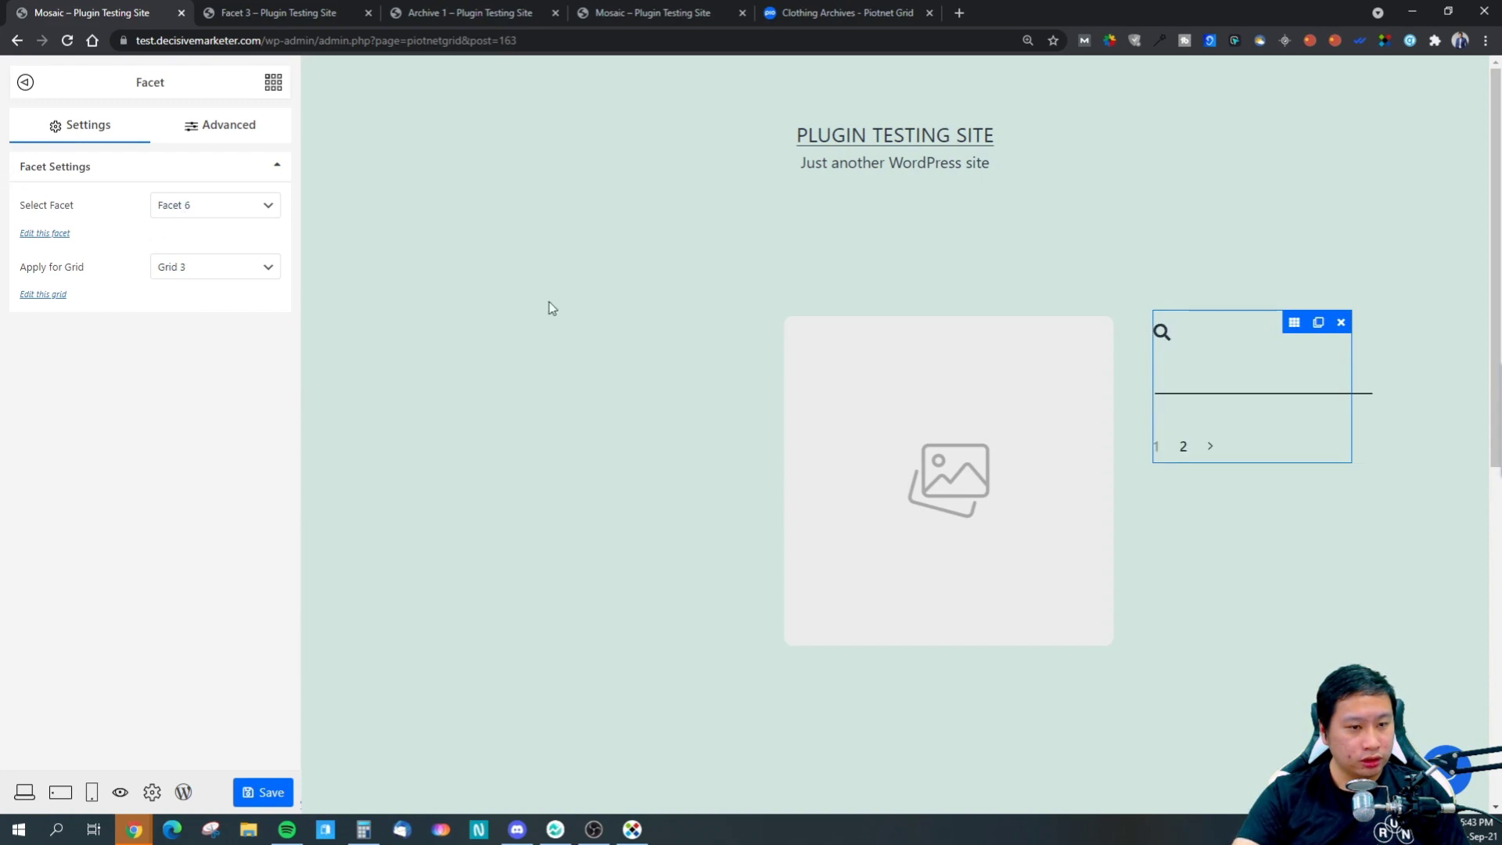
left_click(223, 268)
left_click(188, 311)
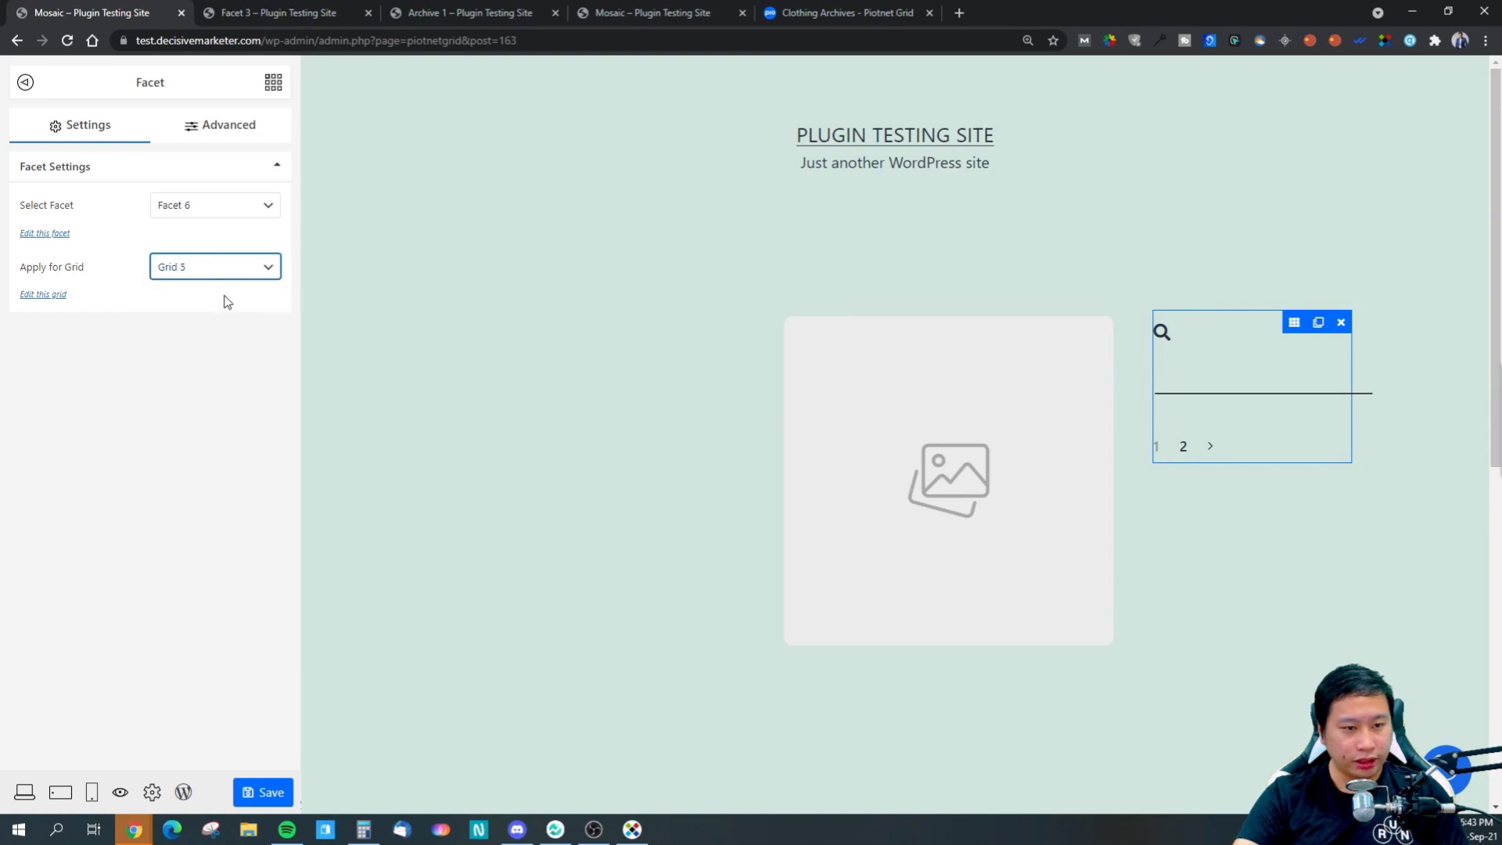
- Switch the widget's selected facet to Facet 3, keep it applied to Grid 5, and look through its filters in the preview
left_click(186, 208)
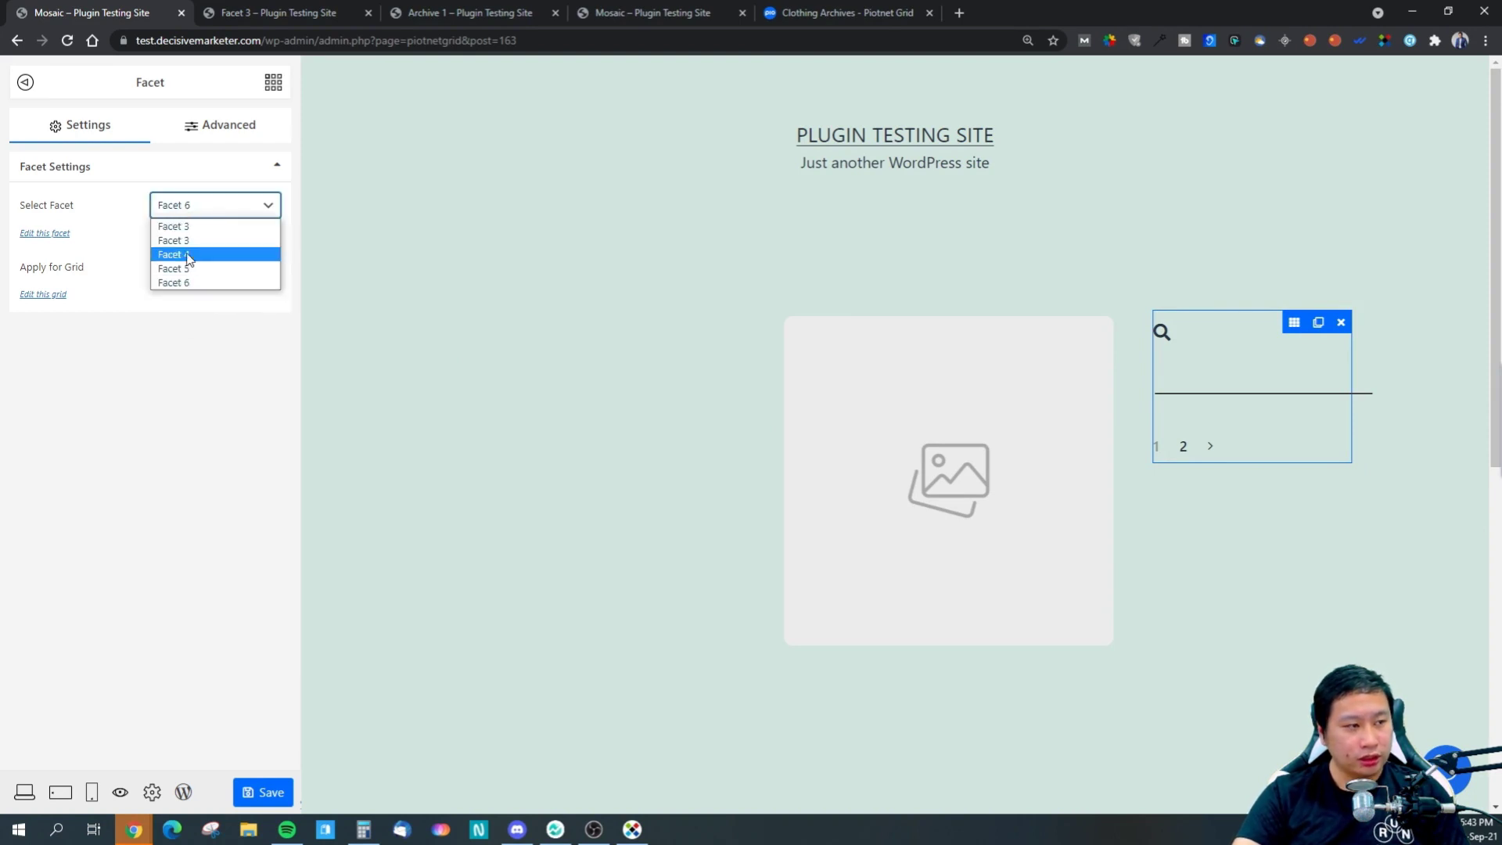
left_click(189, 241)
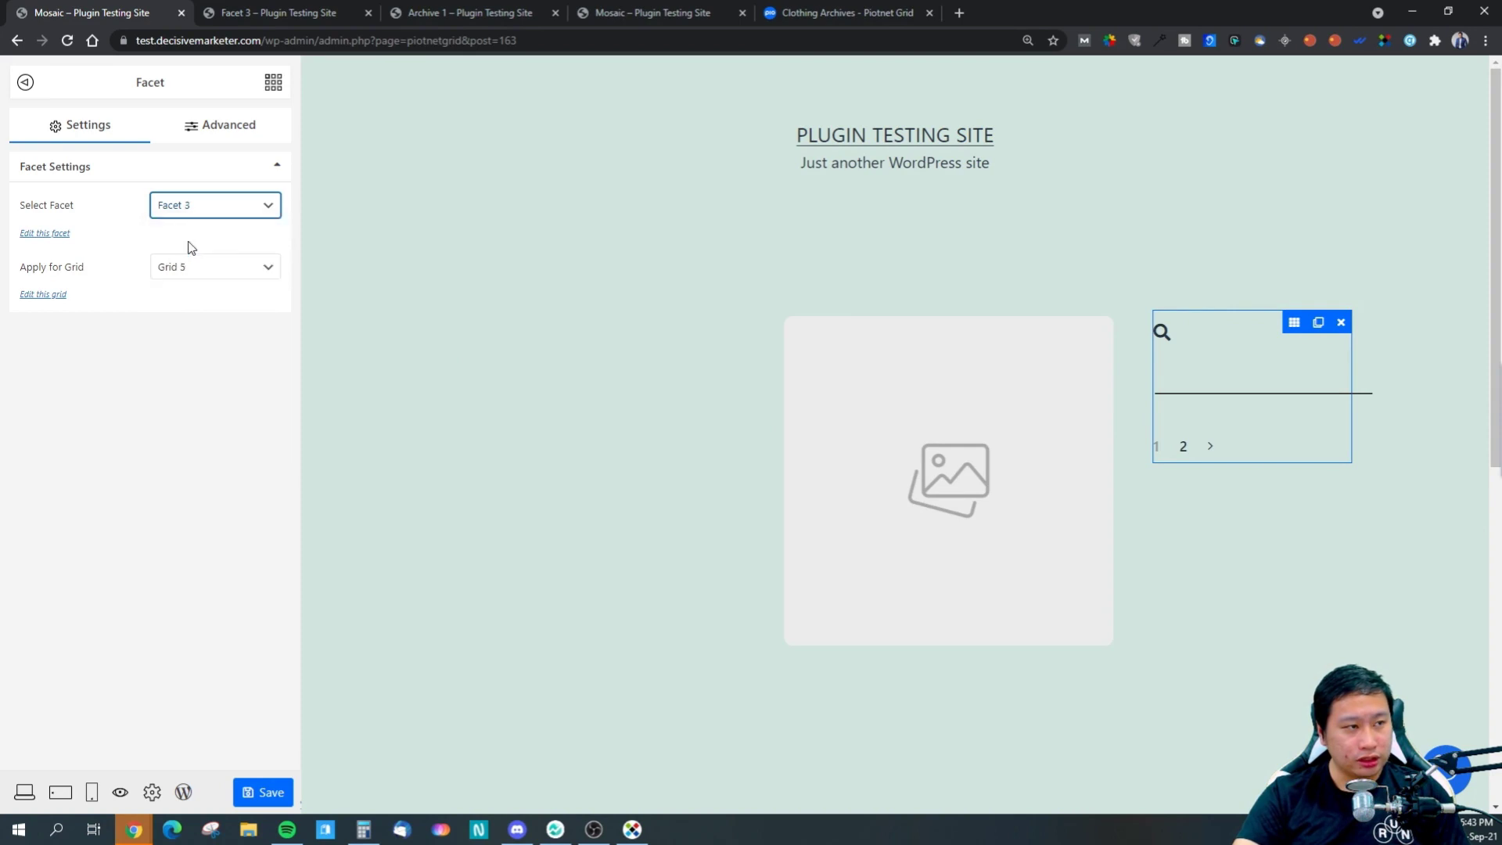
left_click(283, 381)
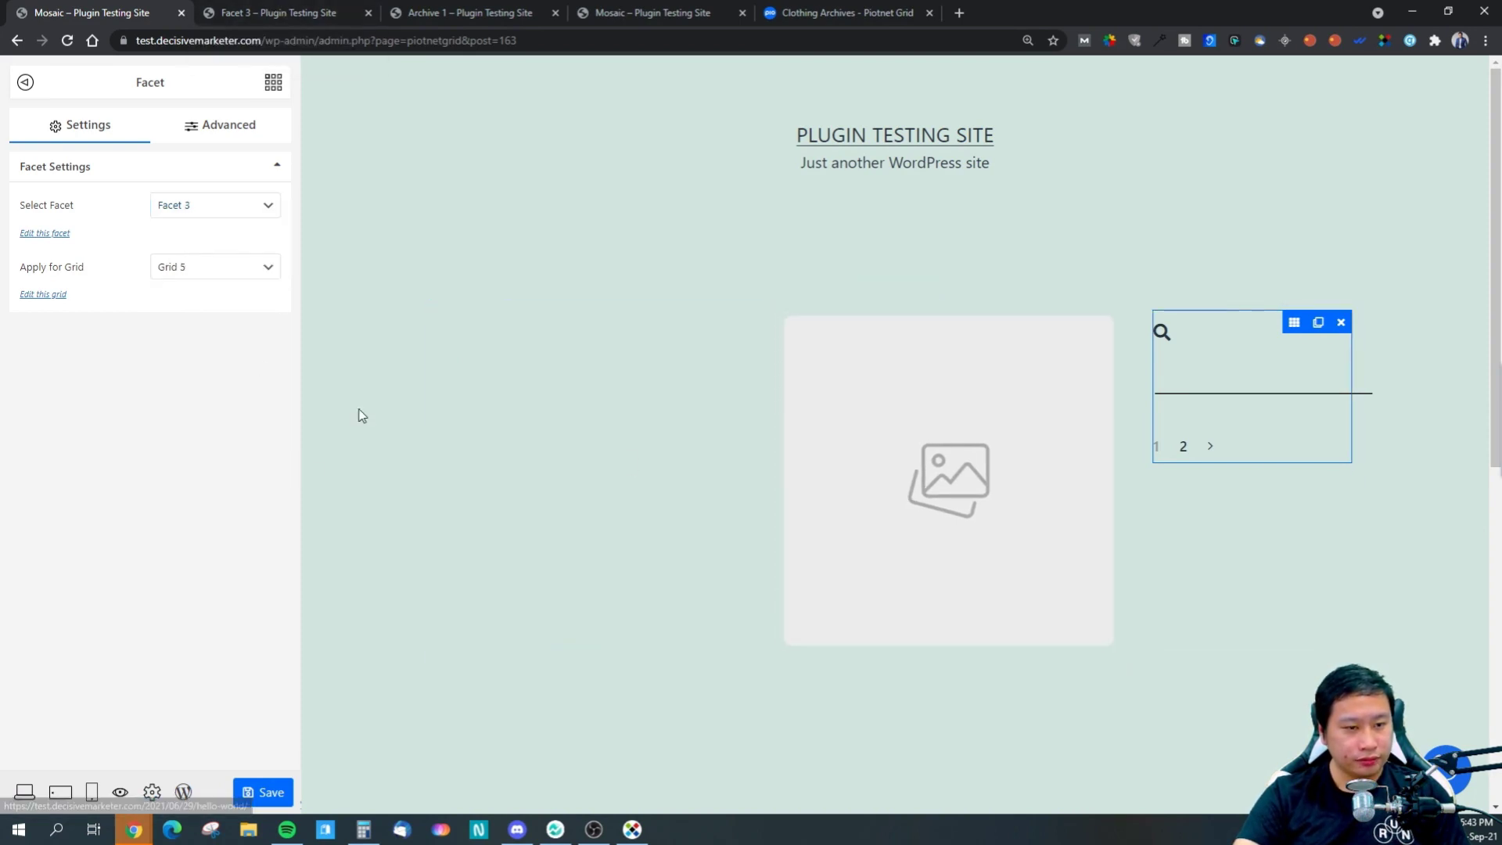
left_click(205, 268)
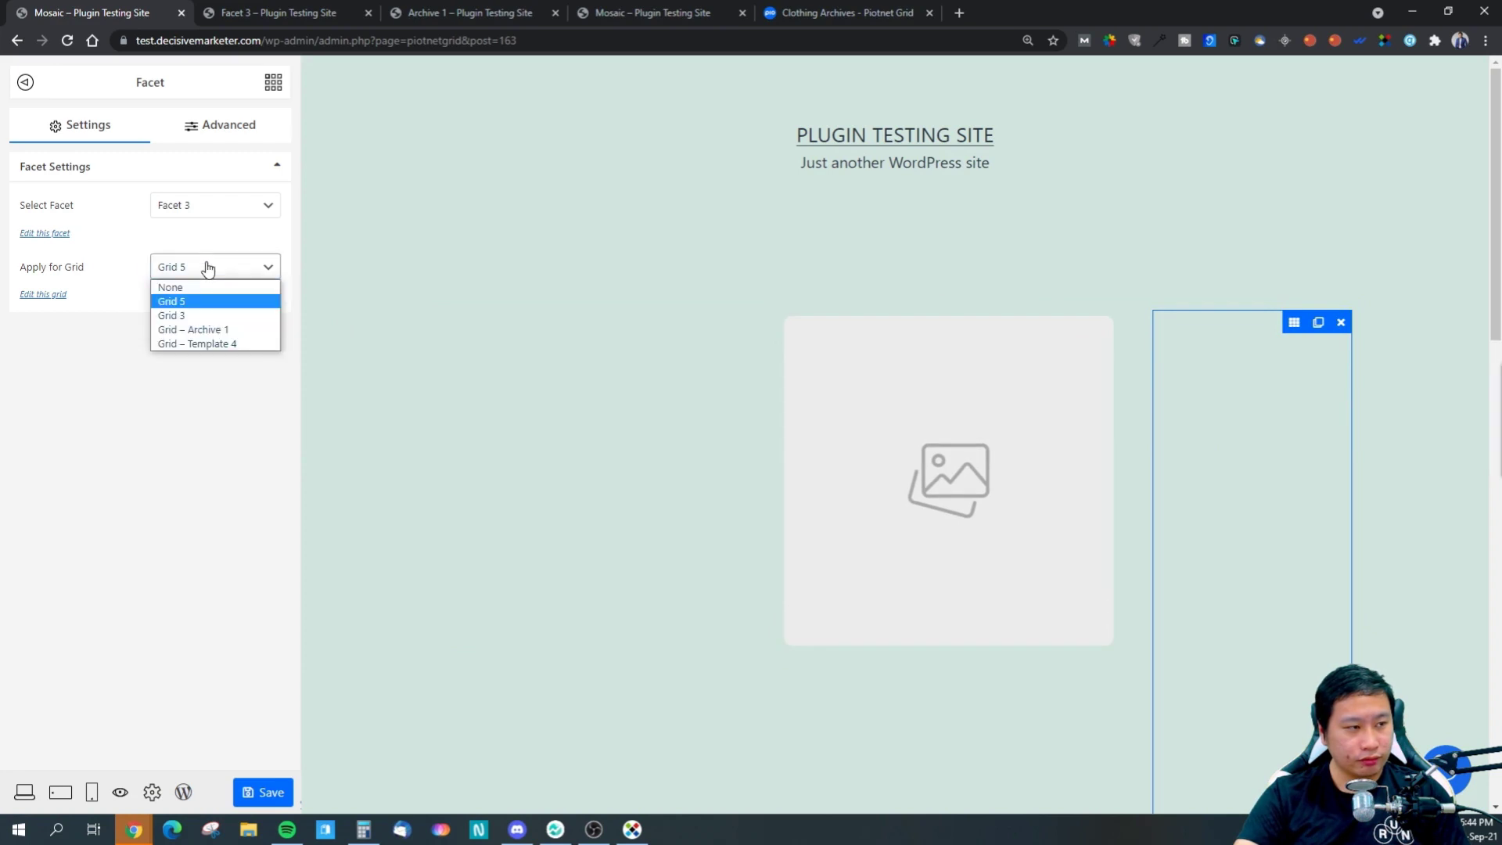
left_click(205, 267)
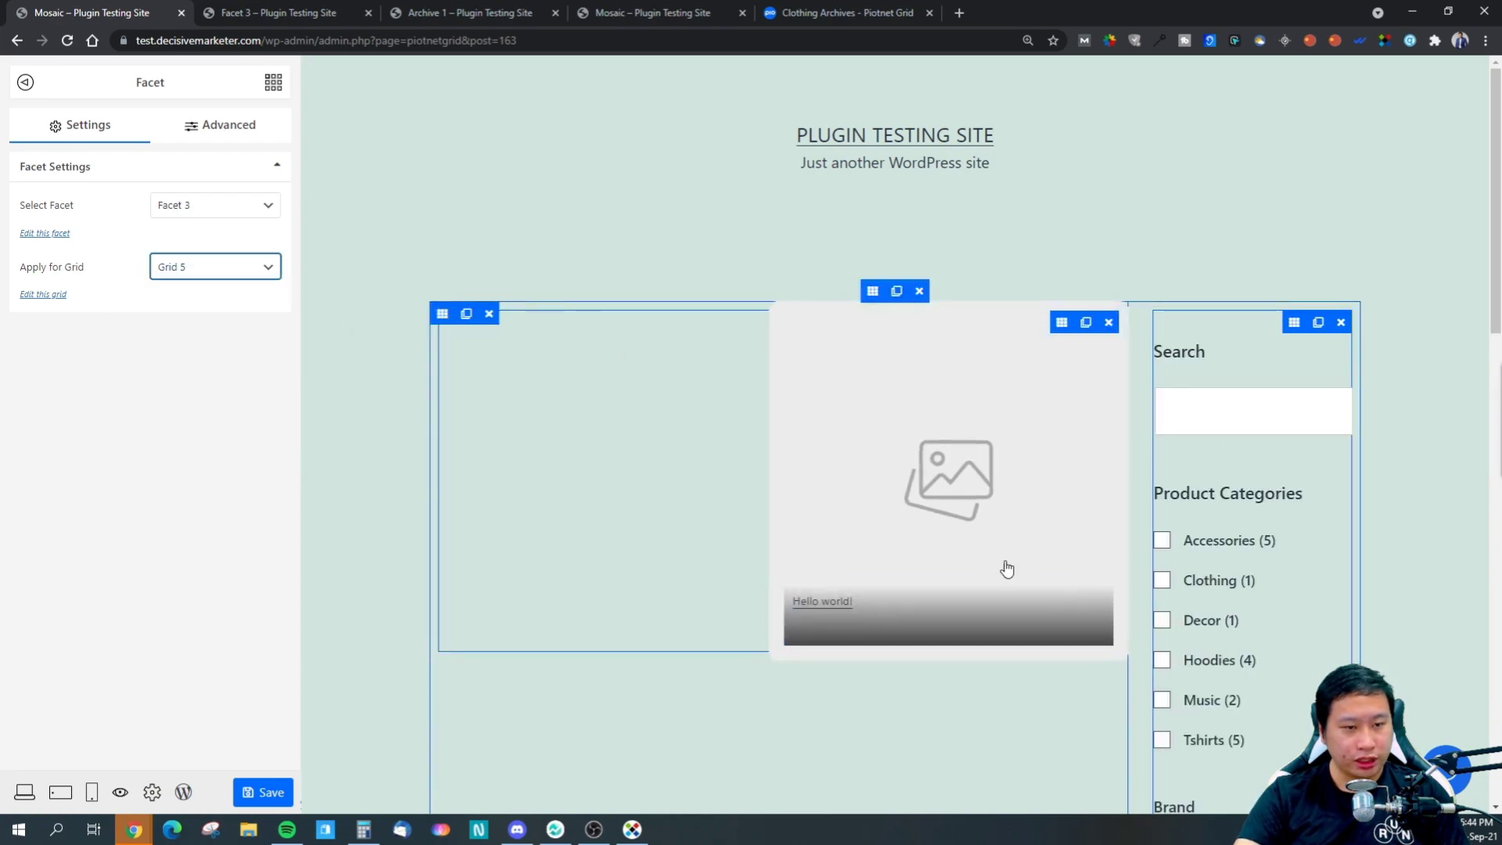
scroll(1030, 548, "down", 2)
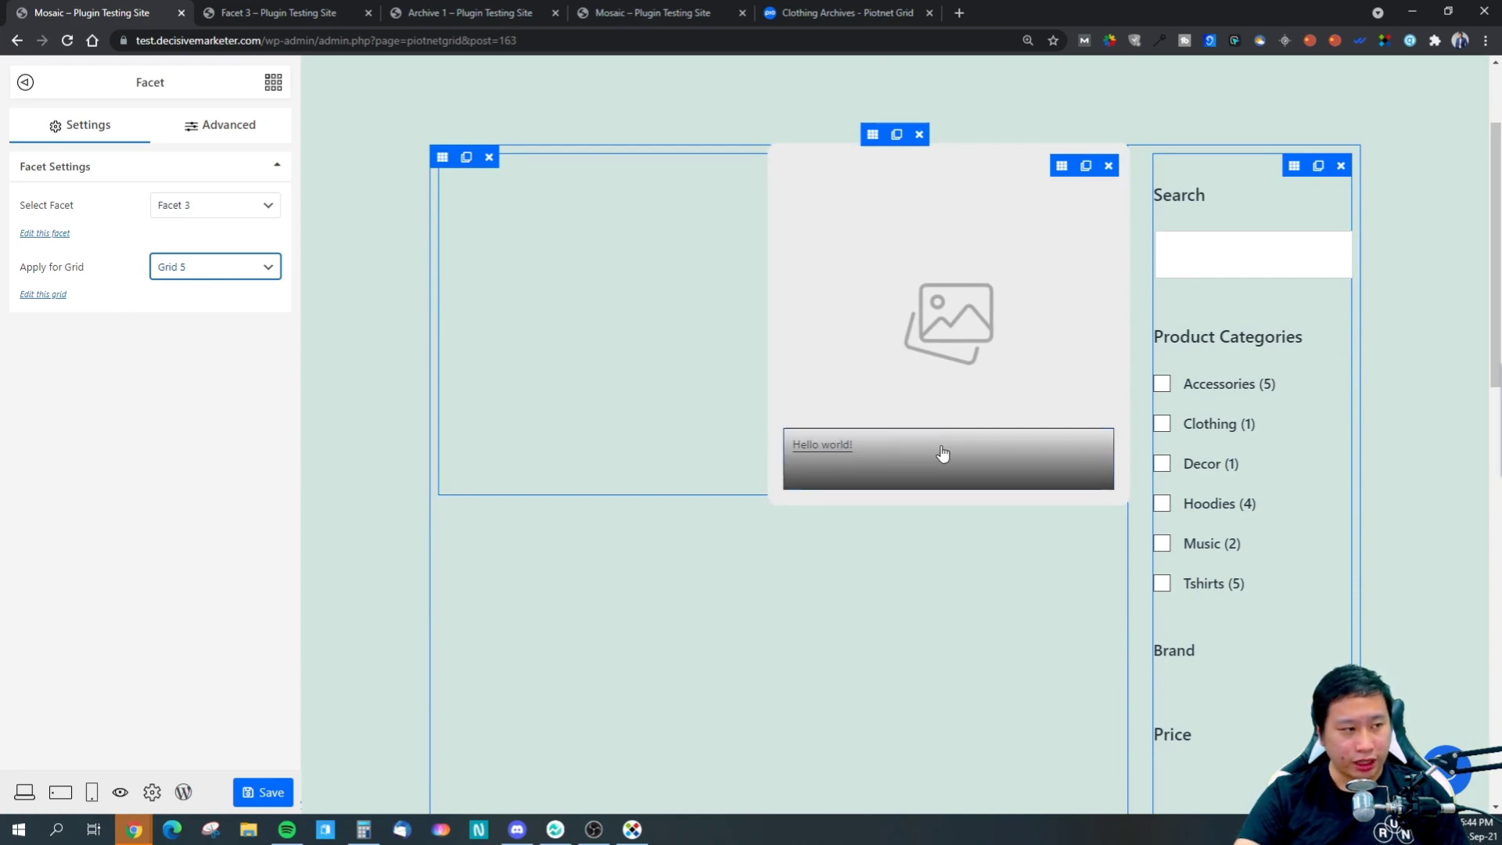
scroll(1252, 462, "down", 1)
scroll(1295, 525, "down", 6)
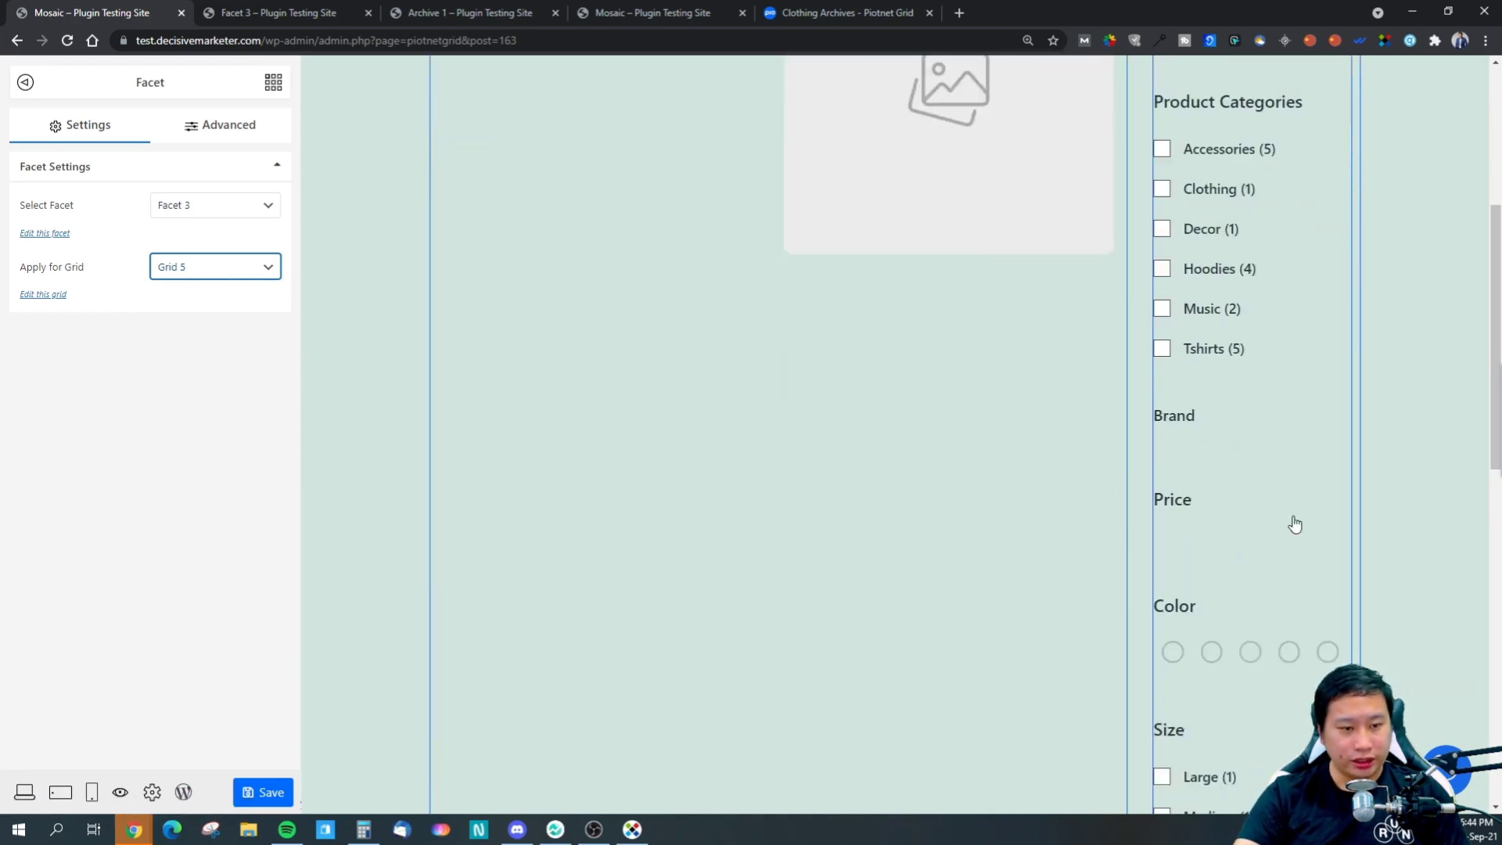
scroll(1280, 522, "up", 5)
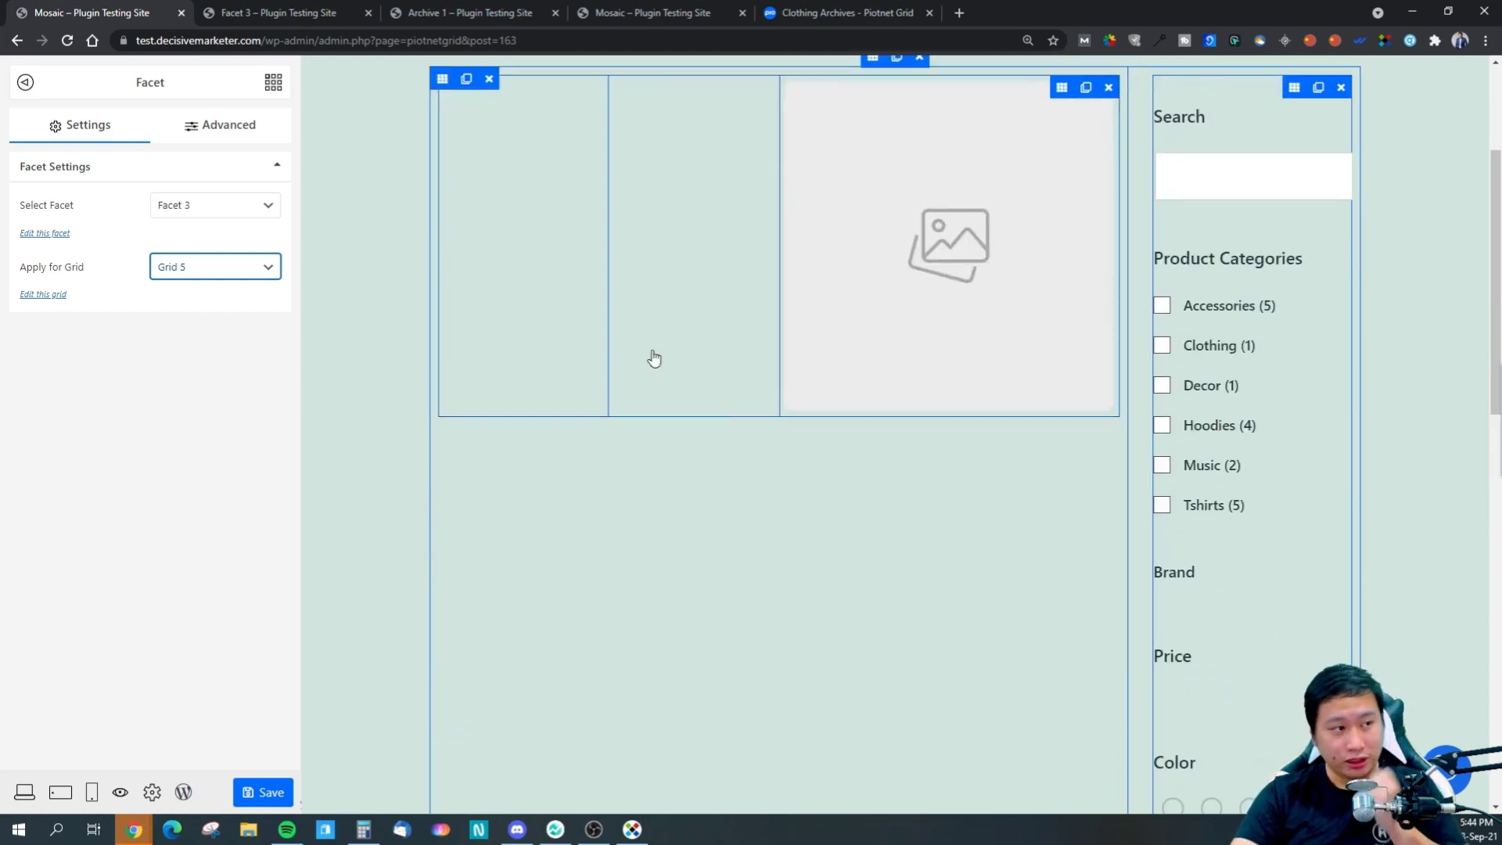
scroll(346, 385, "up", 3)
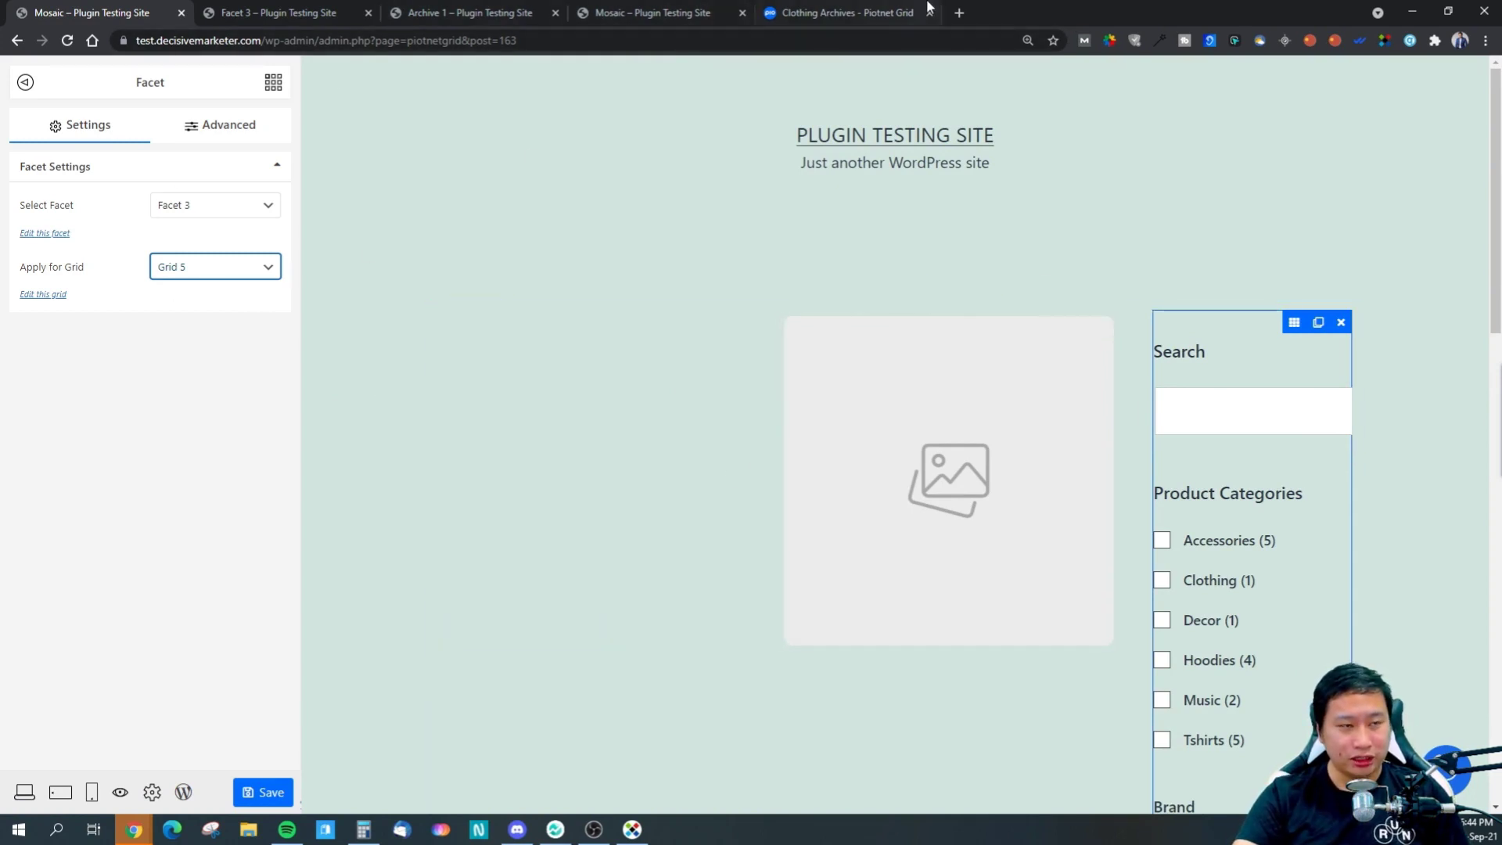
- Open the Grid Demos page on the Piotnet Grid website and view its mosaic grid
left_click(822, 13)
mouse_move(445, 128)
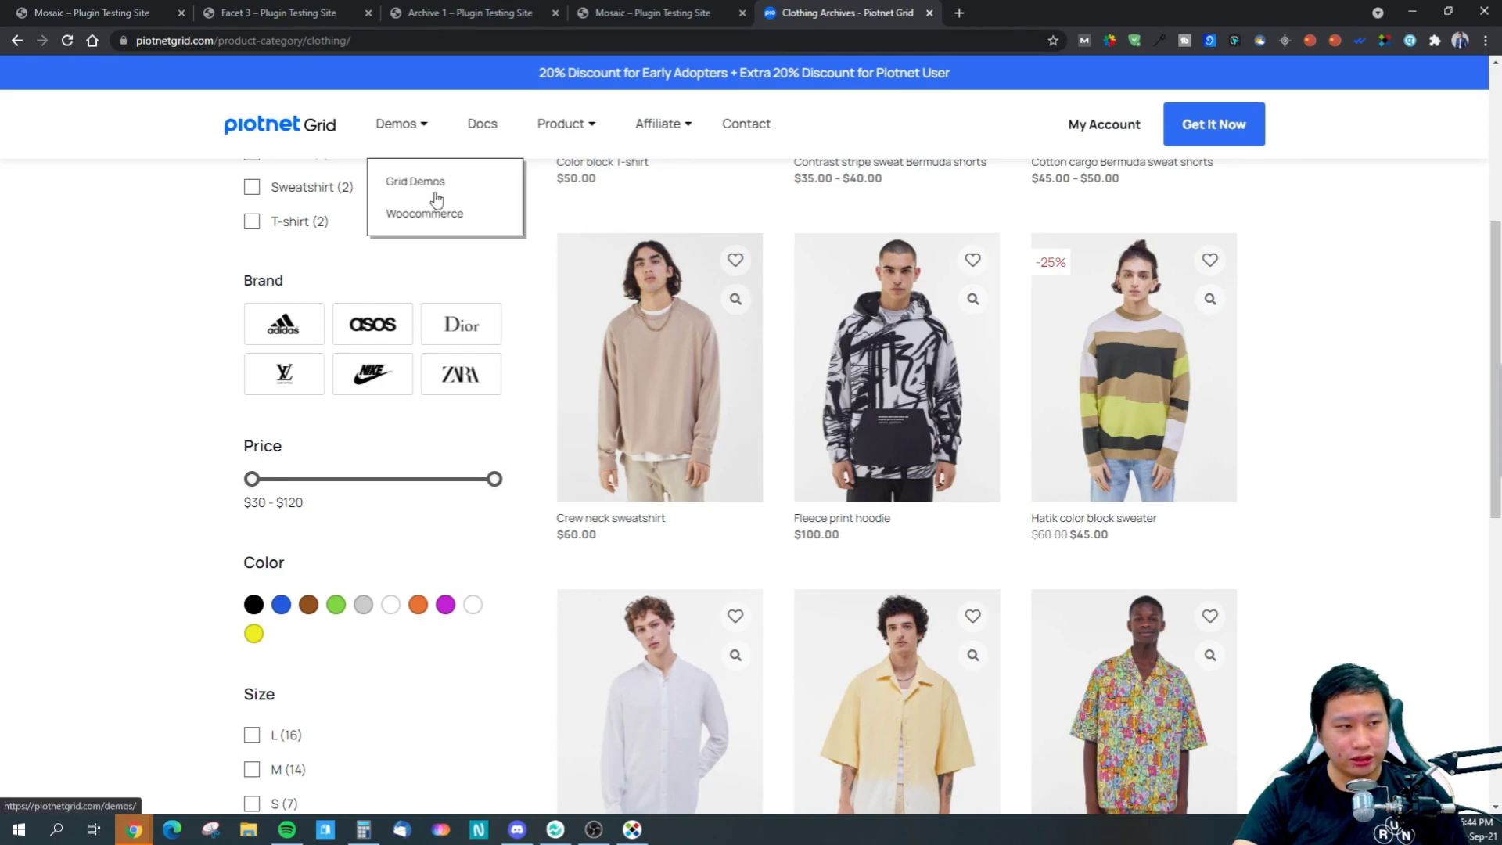
left_click(427, 186)
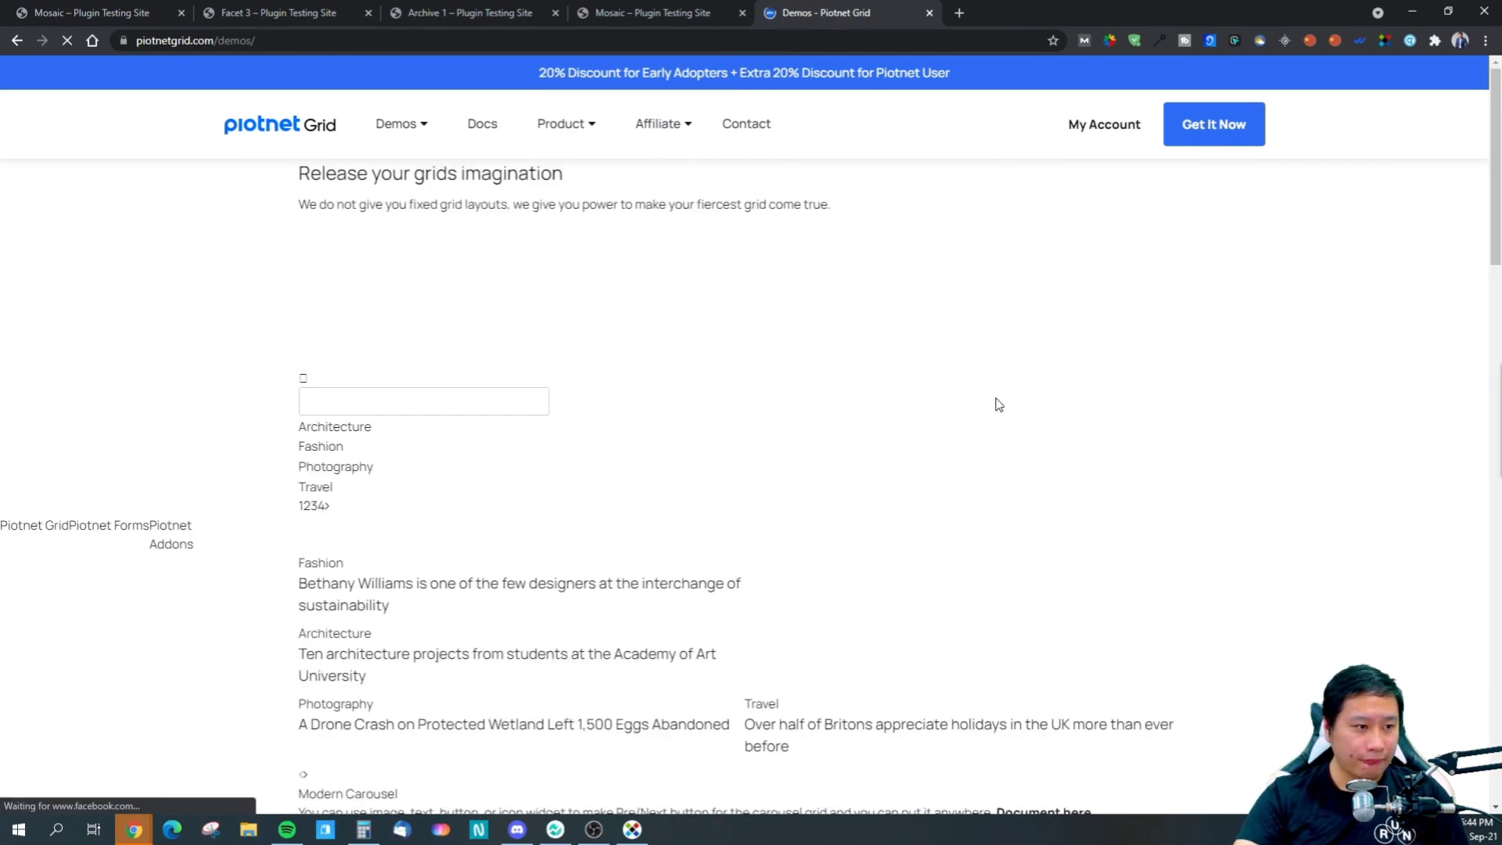
scroll(926, 517, "down", 1)
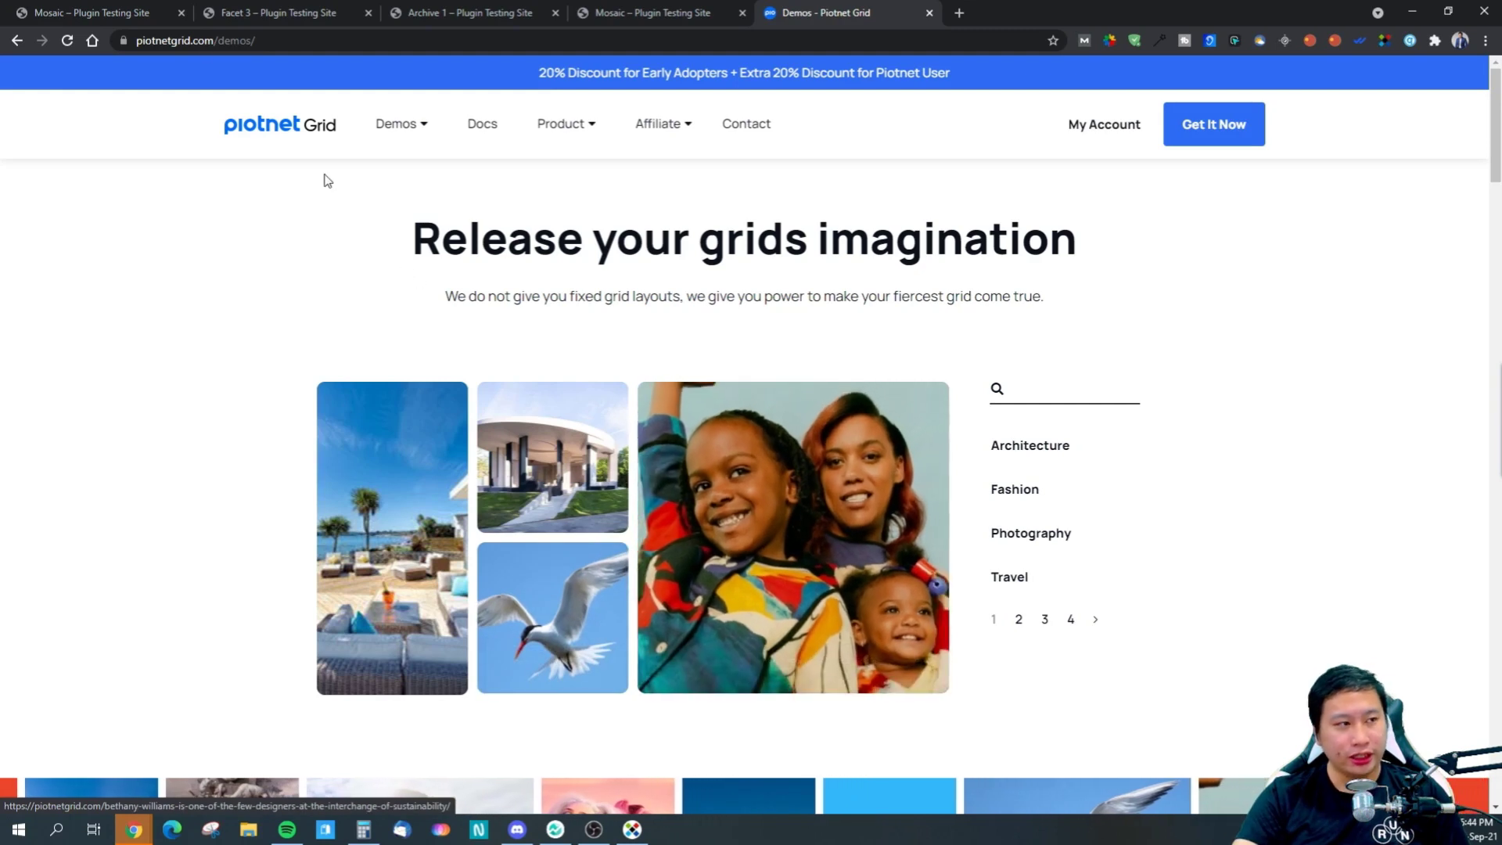
- Compare the Mosaic template page with the website's mosaic demo and show the demo grid's next page
key("ctrl+1")
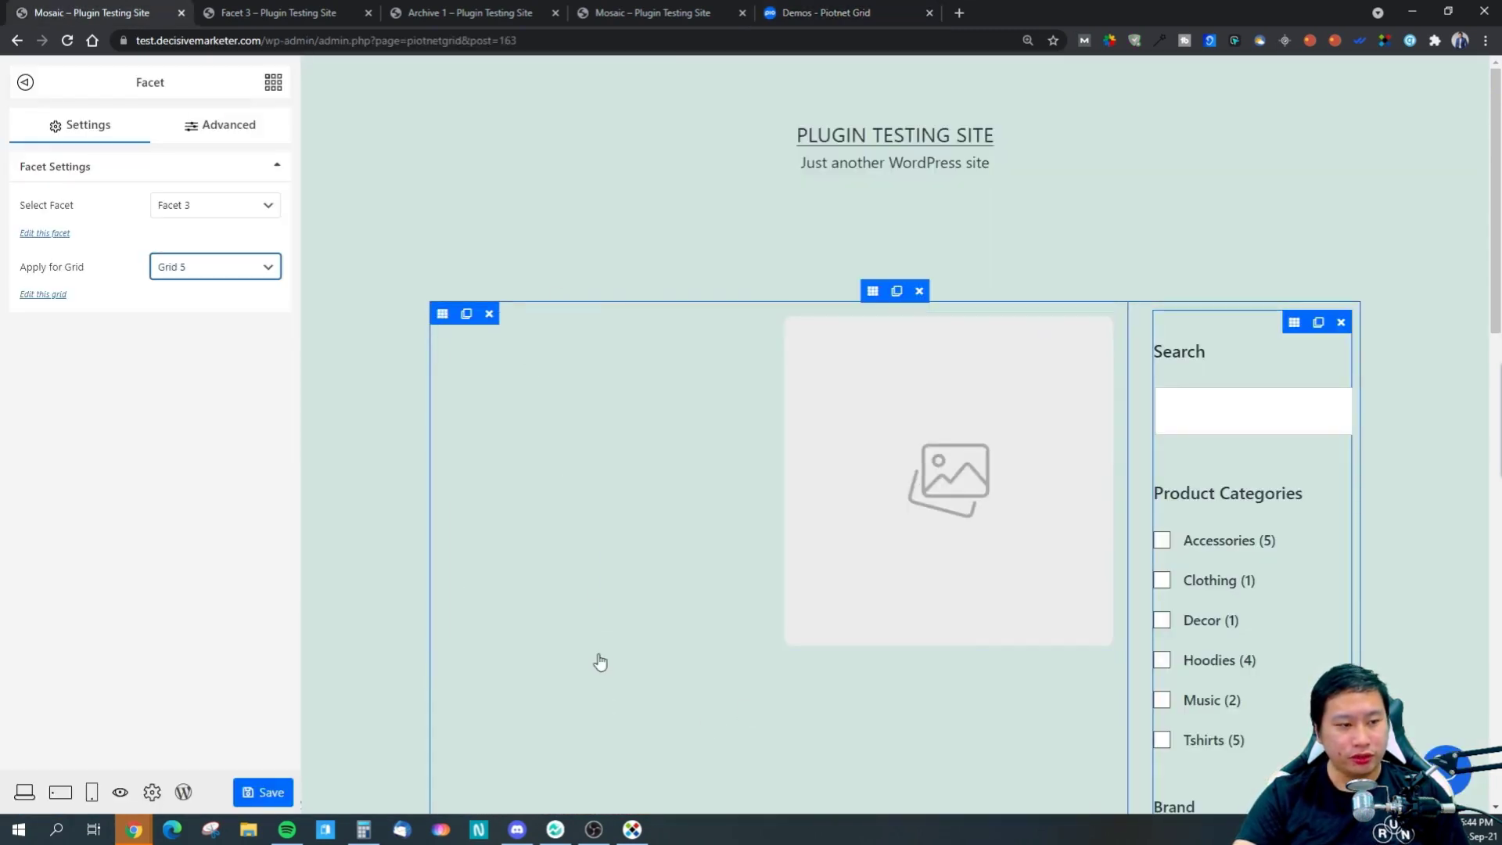
key("ctrl+4")
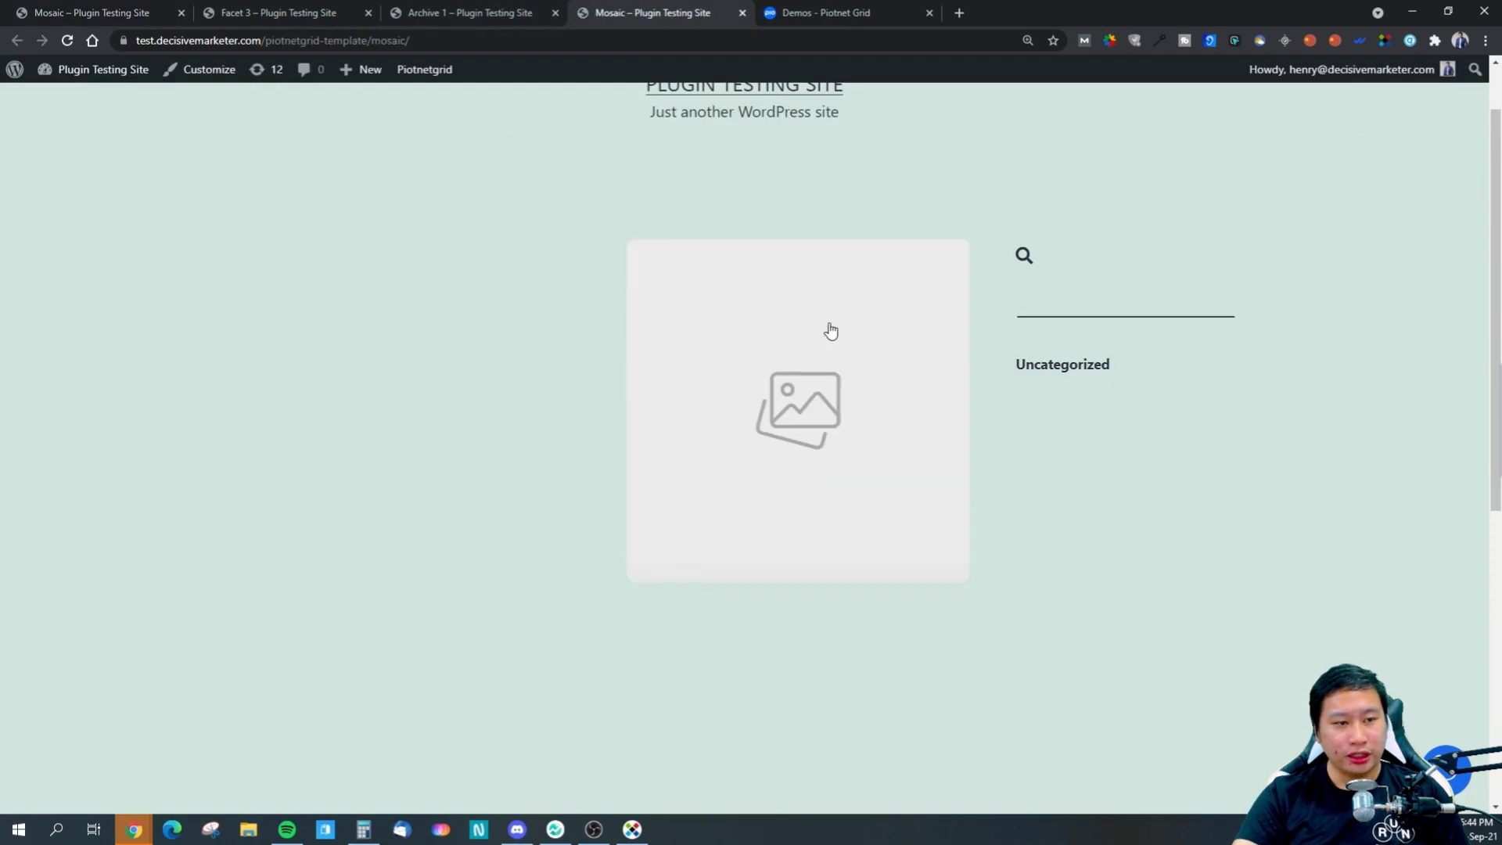
left_click(786, 13)
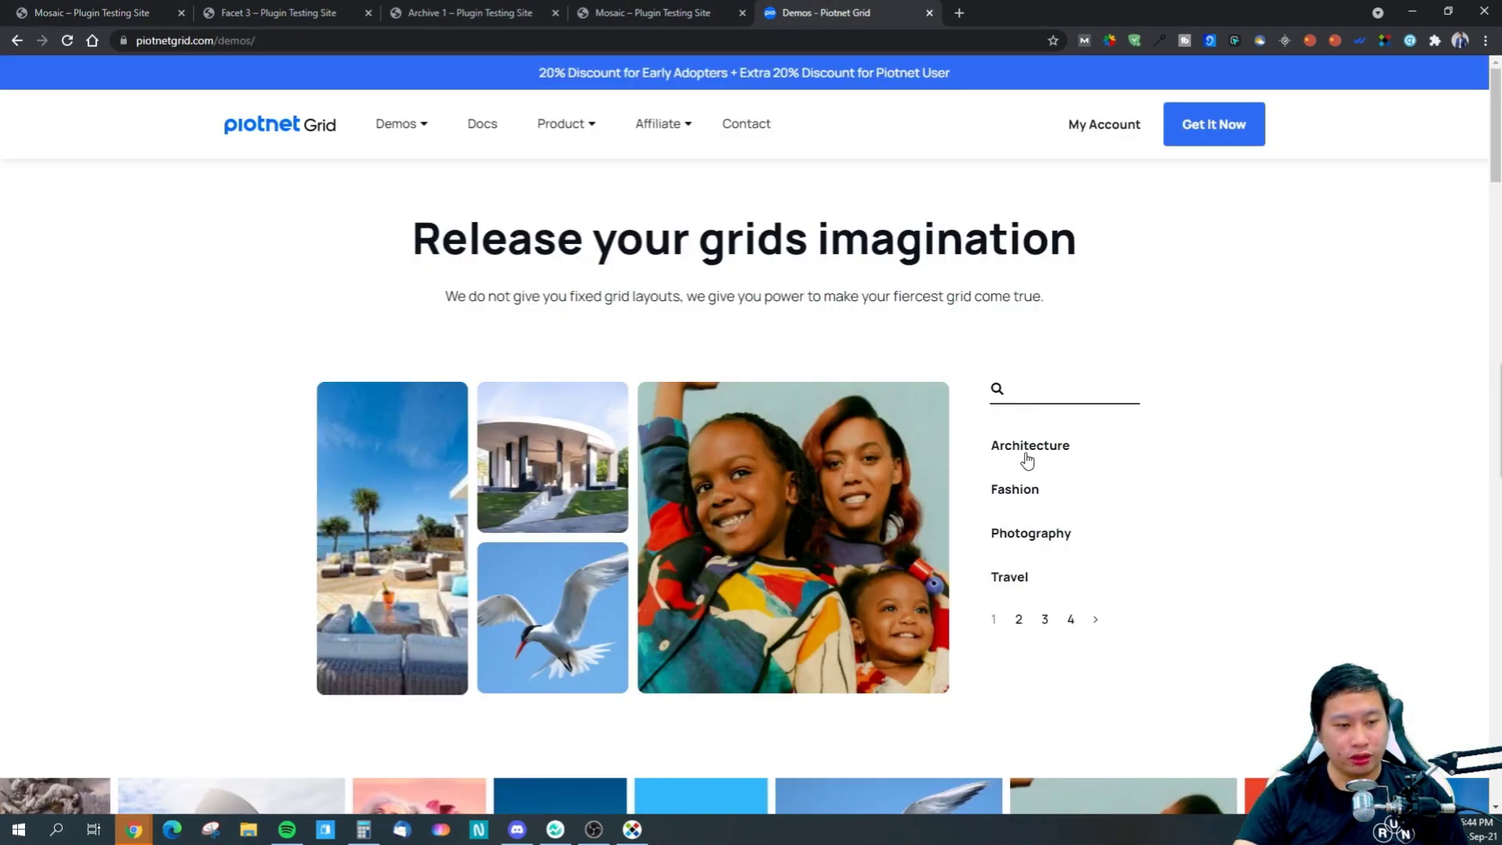
left_click(1094, 622)
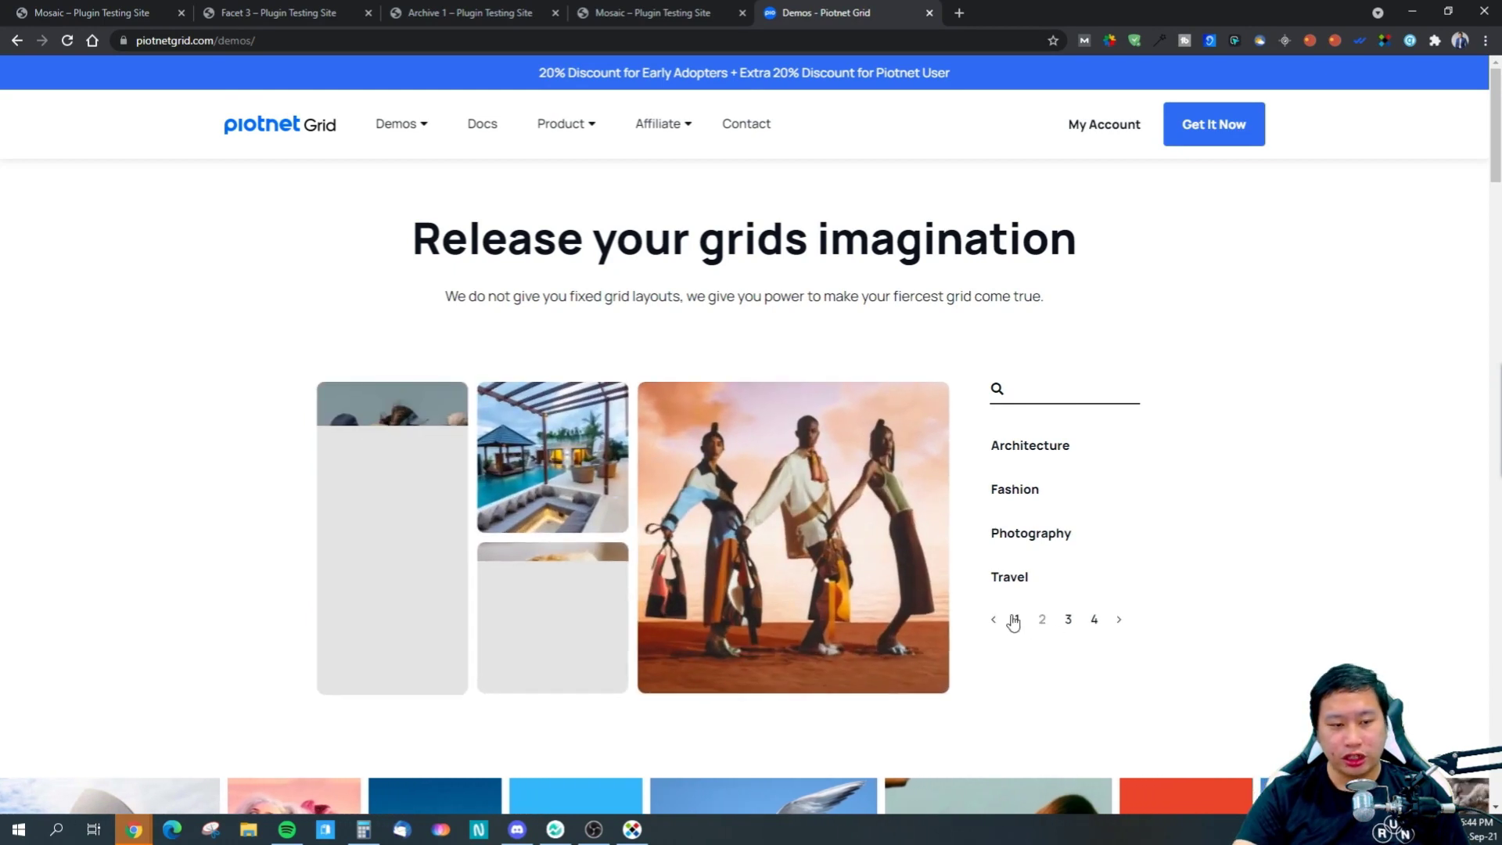
- Leave the Mosaic template editor and return to the Templates list in the WordPress admin
left_click(89, 9)
left_click(183, 791)
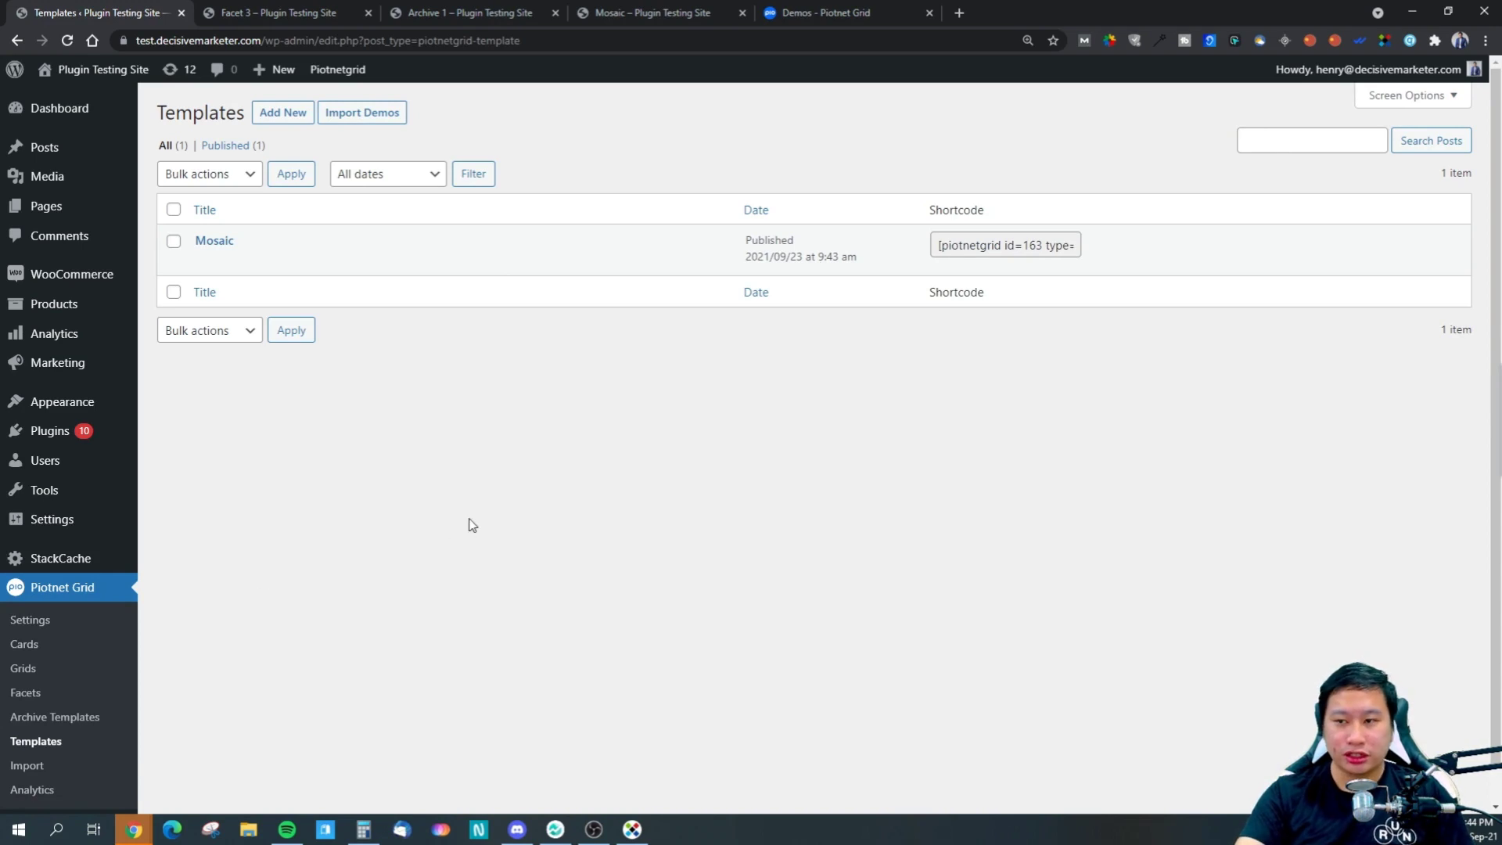
mouse_move(85, 463)
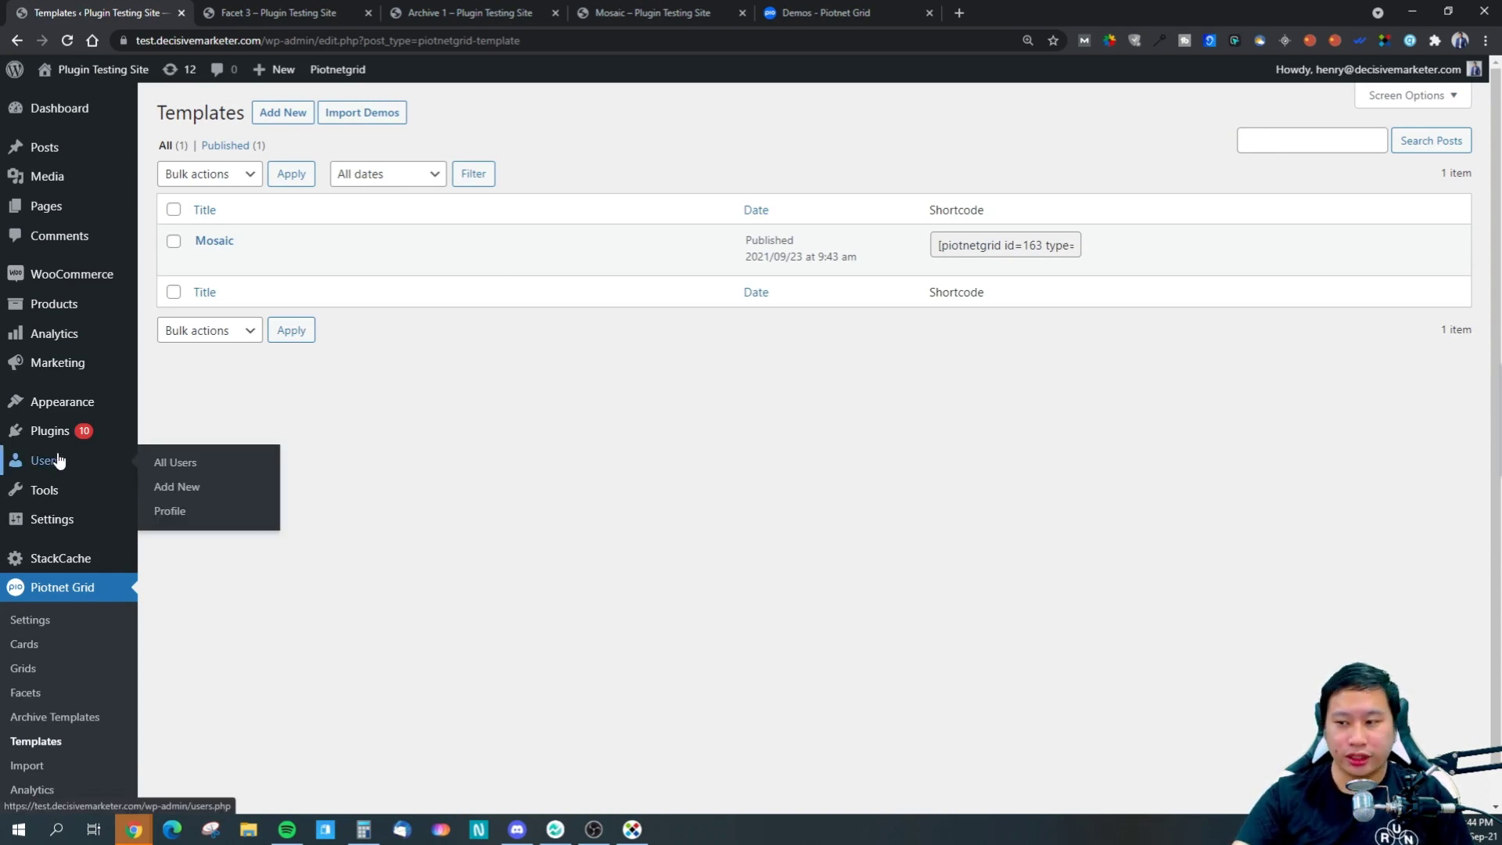